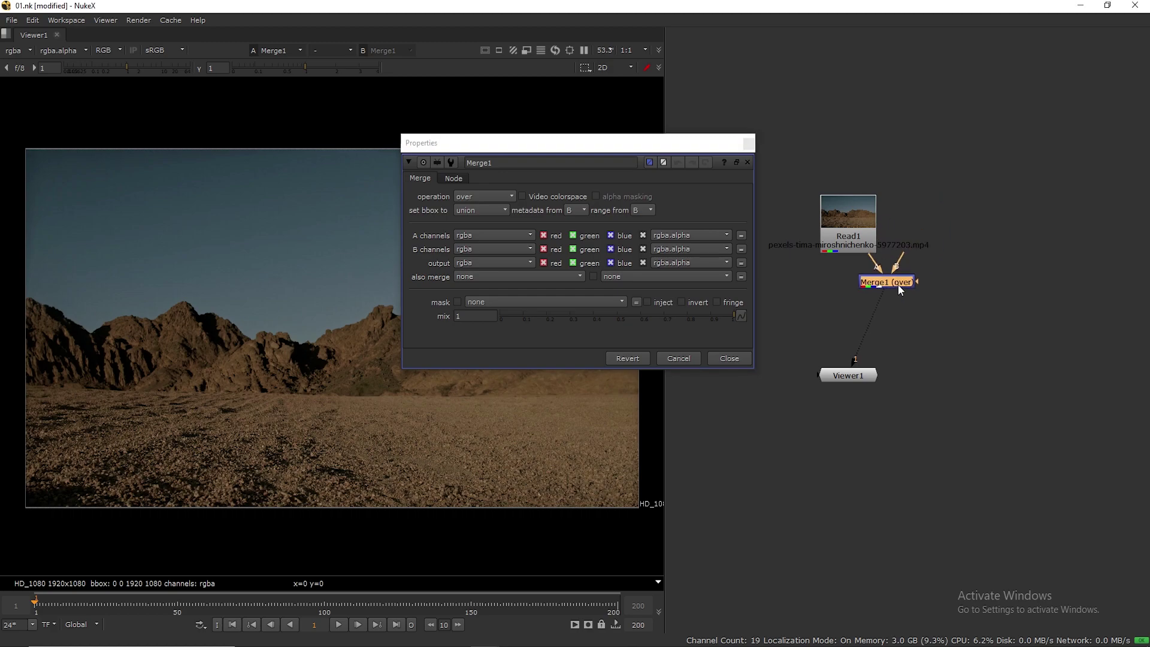
Close the Merge1 properties and add a Roto node to the node graph
click(749, 144)
click(1040, 294)
key(o)
drag(941, 154, 952, 108)
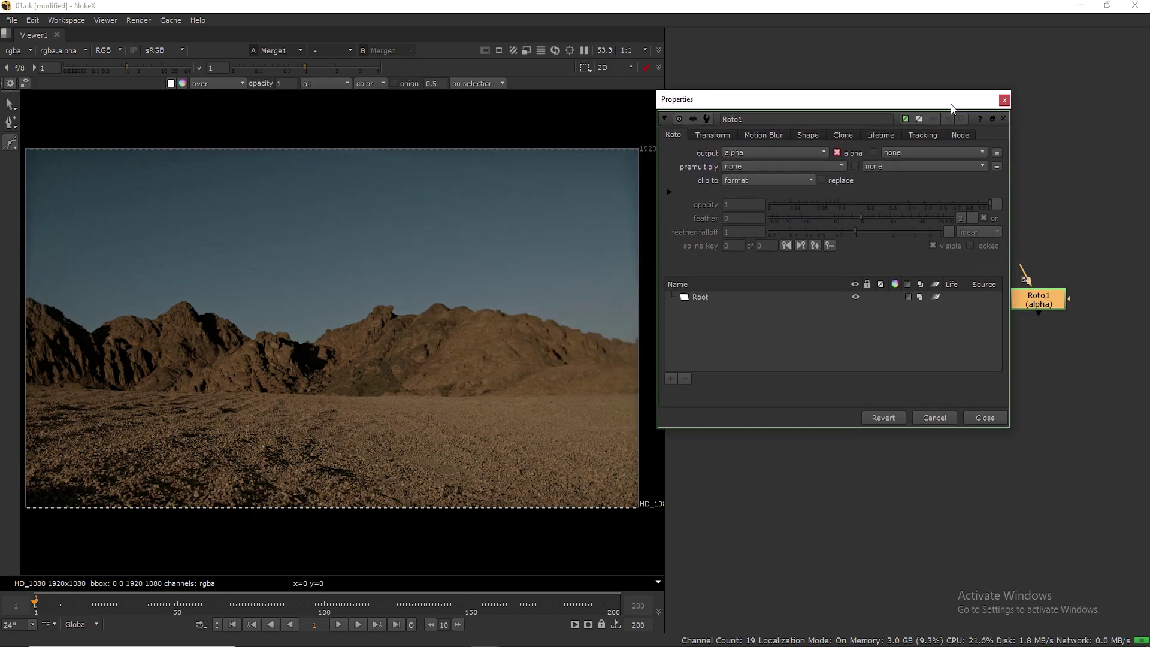
Start a Bezier roto shape outside the frame's left edge and trace over the first peak down to the first valley
scroll(243, 350, up, 4)
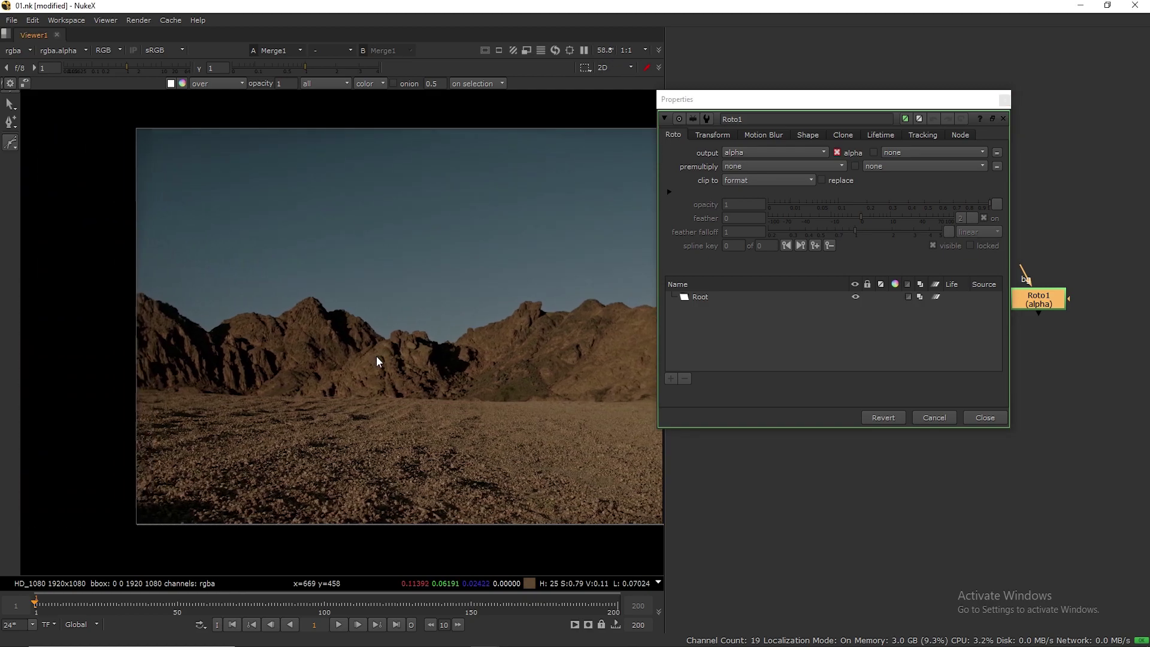
scroll(326, 375, up, 3)
middle_drag(324, 374, 455, 355)
scroll(138, 253, up, 2)
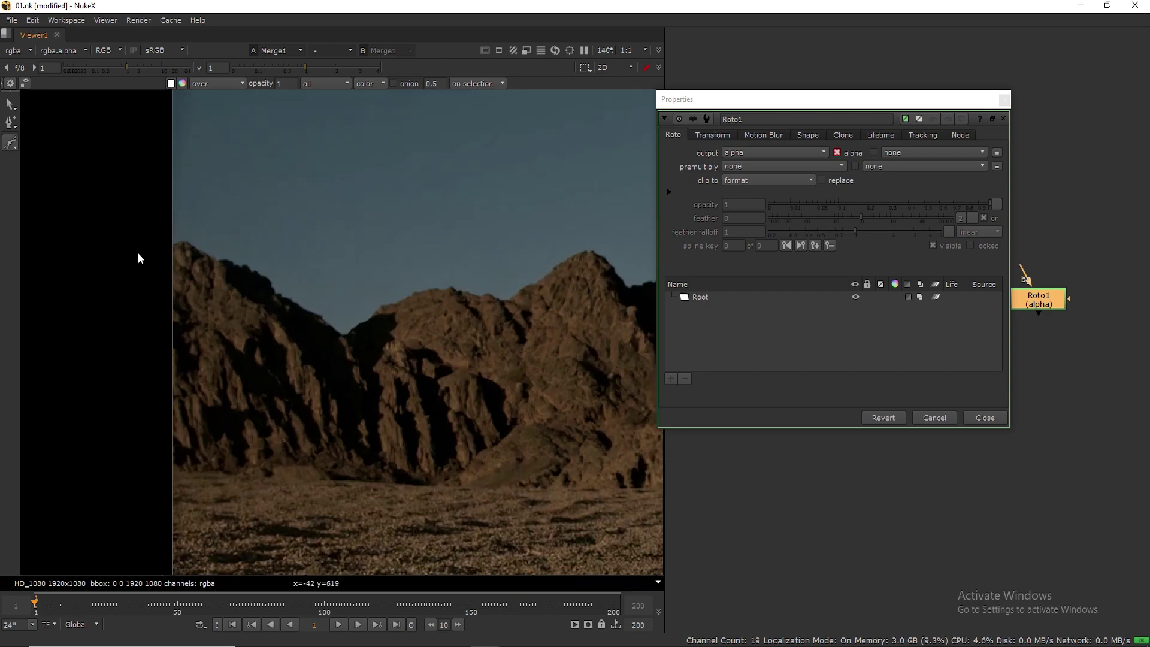
scroll(174, 248, up, 2)
click(160, 250)
click(188, 242)
click(213, 256)
click(232, 269)
scroll(239, 274, up, 3)
click(254, 264)
click(273, 276)
scroll(278, 279, up, 3)
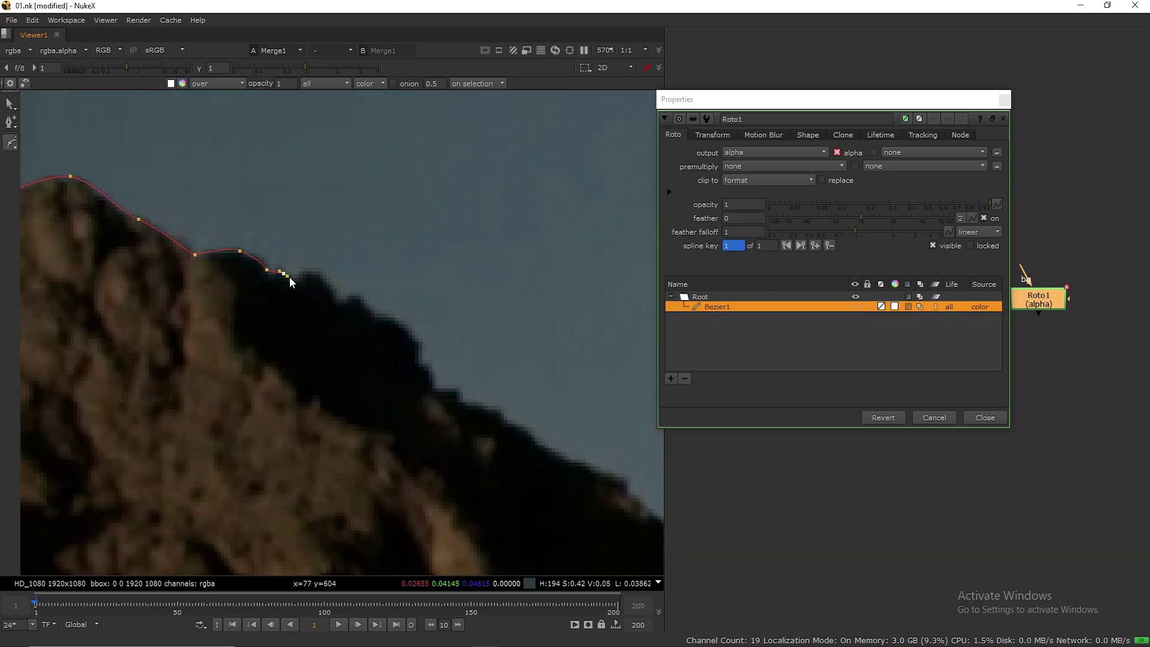
click(434, 382)
middle_drag(436, 388, 386, 290)
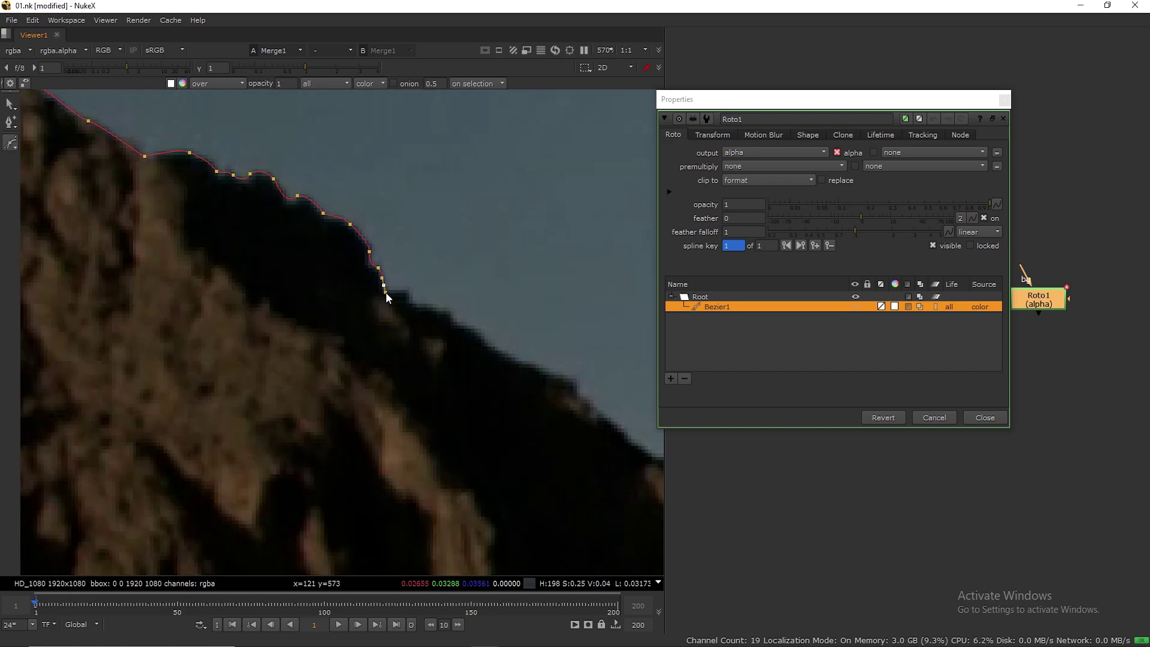
click(435, 308)
click(454, 318)
click(482, 336)
middle_drag(509, 356, 406, 299)
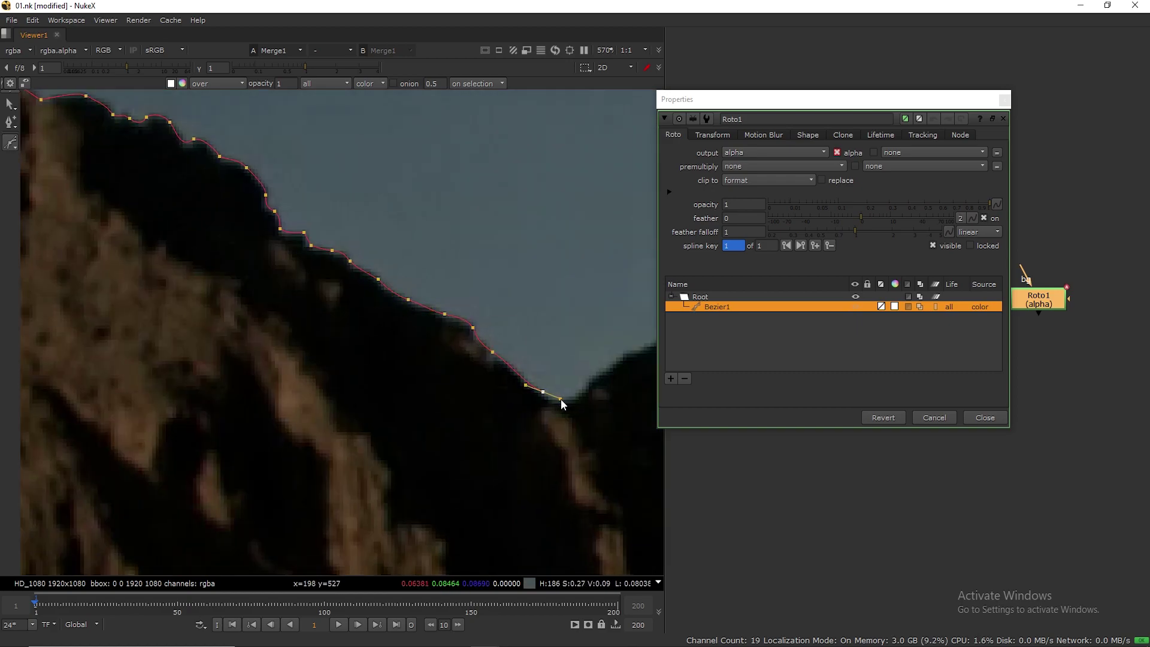
Continue the Bezier from the first valley up and over the rounded hill, following the skyline
middle_drag(577, 390, 309, 374)
click(310, 373)
click(353, 339)
click(409, 300)
click(455, 258)
click(528, 239)
middle_drag(576, 215, 367, 260)
click(366, 260)
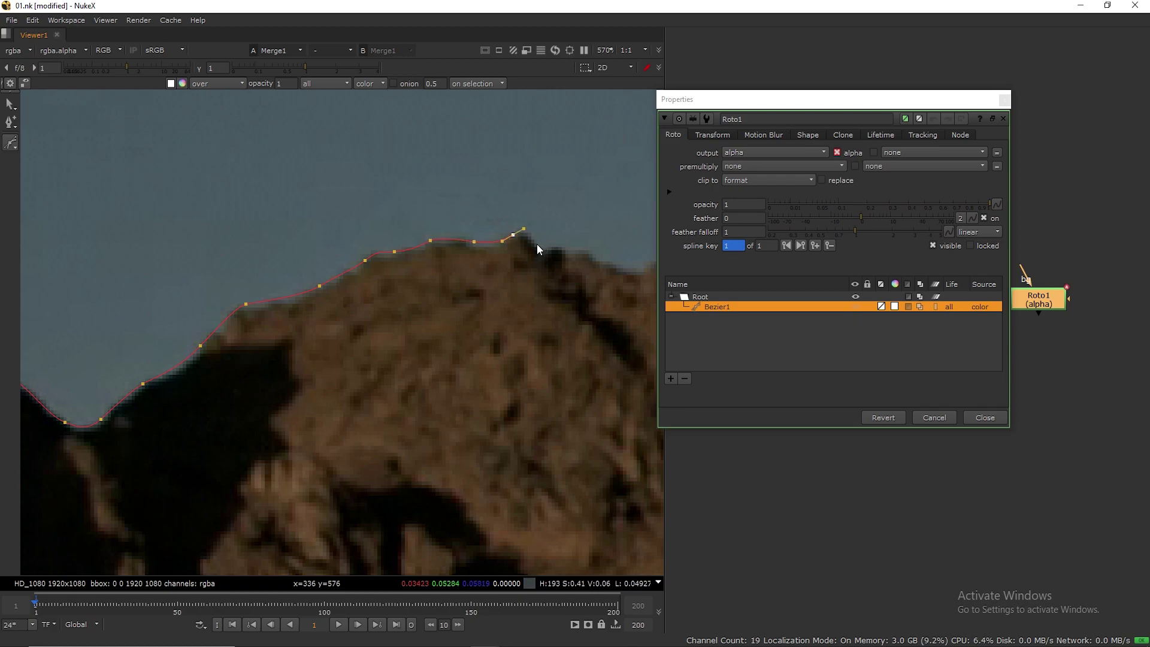
drag(535, 243, 539, 247)
drag(593, 255, 604, 262)
middle_drag(635, 270, 489, 272)
drag(525, 265, 583, 290)
middle_drag(612, 283, 459, 289)
Trace the Bezier over the pointed peak and down its dark far slope toward the notch
middle_drag(581, 220, 395, 312)
drag(451, 257, 536, 207)
middle_drag(575, 193, 431, 193)
drag(494, 208, 512, 216)
middle_drag(529, 234, 402, 144)
drag(400, 142, 422, 160)
click(423, 164)
middle_drag(460, 220, 426, 182)
drag(426, 180, 433, 189)
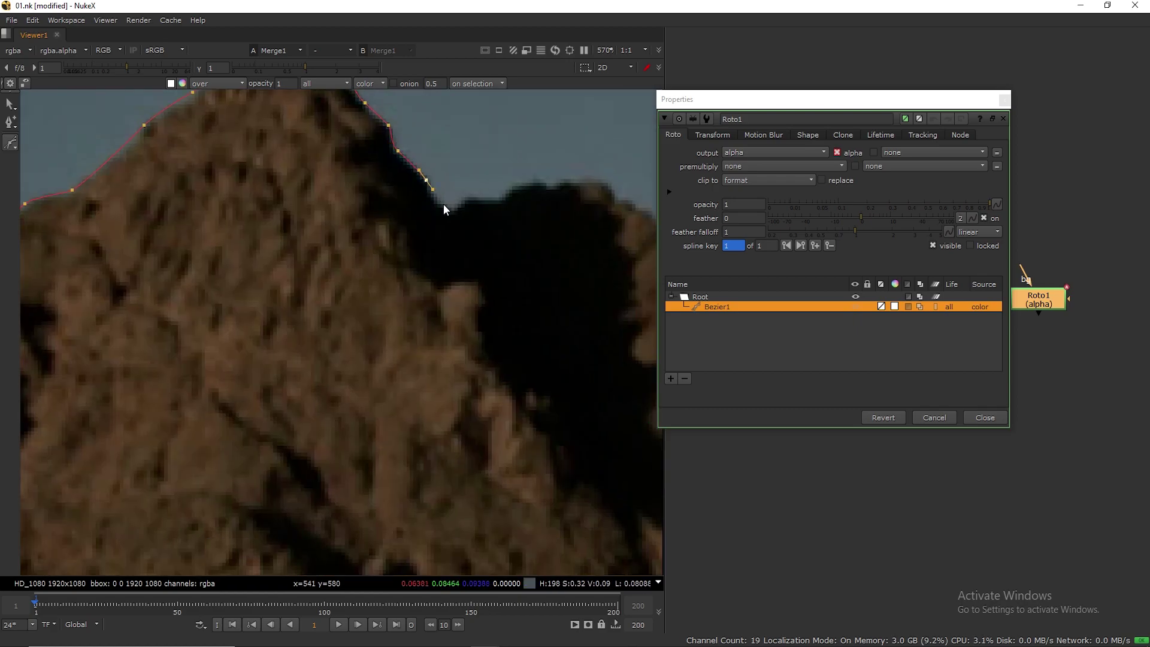
Trace the Bezier through the notch, over the dark crest and down the stepped rocks beyond it
middle_drag(559, 182, 431, 192)
drag(472, 189, 484, 192)
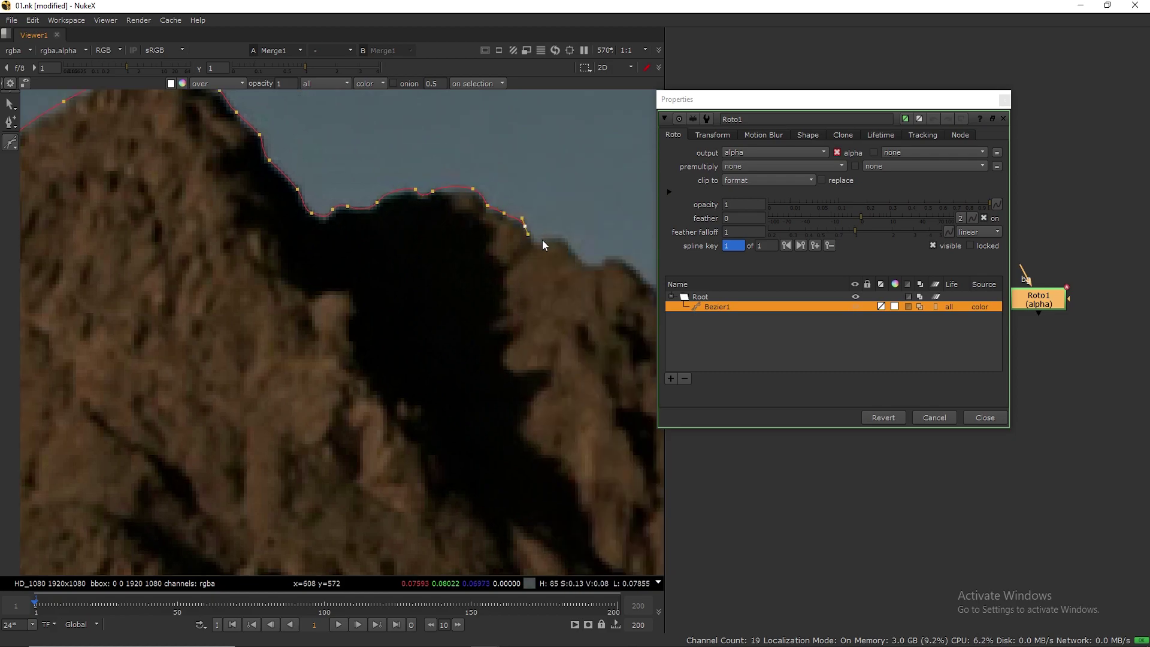
middle_drag(580, 254, 379, 183)
drag(368, 183, 385, 186)
middle_drag(417, 213, 329, 178)
drag(333, 183, 343, 193)
middle_drag(452, 273, 339, 207)
drag(350, 217, 363, 233)
middle_drag(413, 279, 329, 205)
drag(366, 222, 396, 250)
drag(432, 235, 439, 231)
drag(481, 160, 544, 161)
ctrl+alt+click(440, 186)
Extend the Bezier across the jagged rock bumps and down the steep drop into the central valley
middle_drag(566, 180, 278, 193)
drag(272, 185, 333, 212)
click(301, 177)
click(325, 191)
drag(452, 178, 462, 176)
drag(490, 186, 504, 203)
middle_drag(464, 194, 259, 169)
drag(308, 203, 311, 214)
click(354, 250)
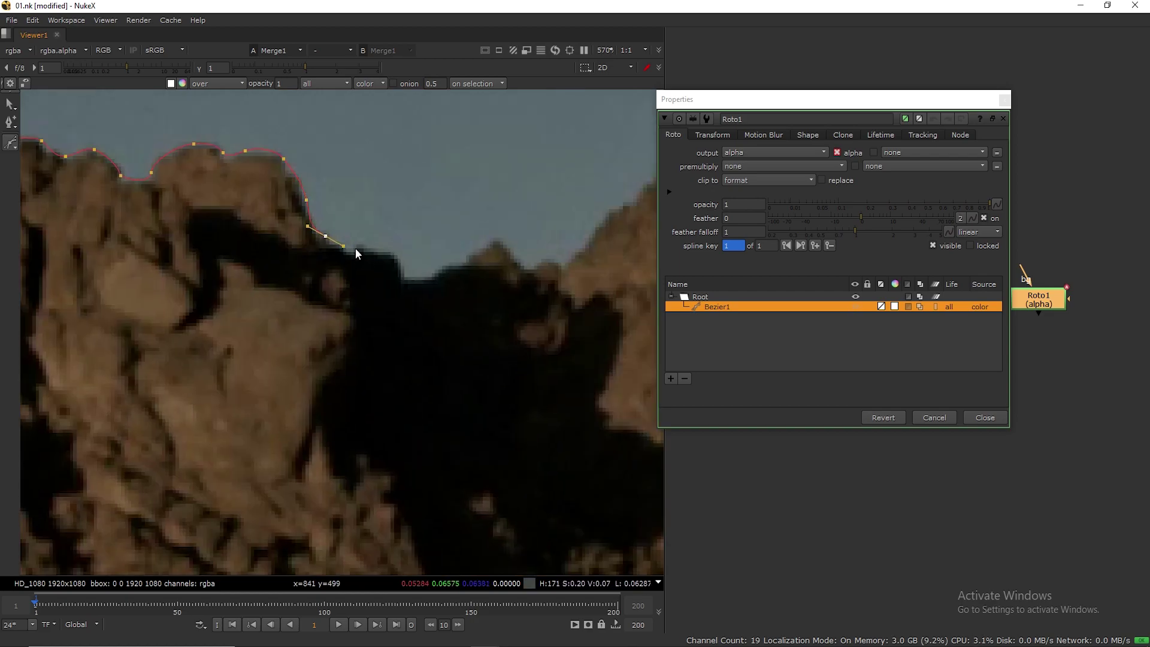
Trace the Bezier along the central valley and around the column-shaped rock on the next mountain
middle_drag(387, 252, 205, 195)
click(258, 220)
drag(396, 200, 401, 193)
middle_drag(414, 180, 365, 264)
drag(380, 242, 386, 235)
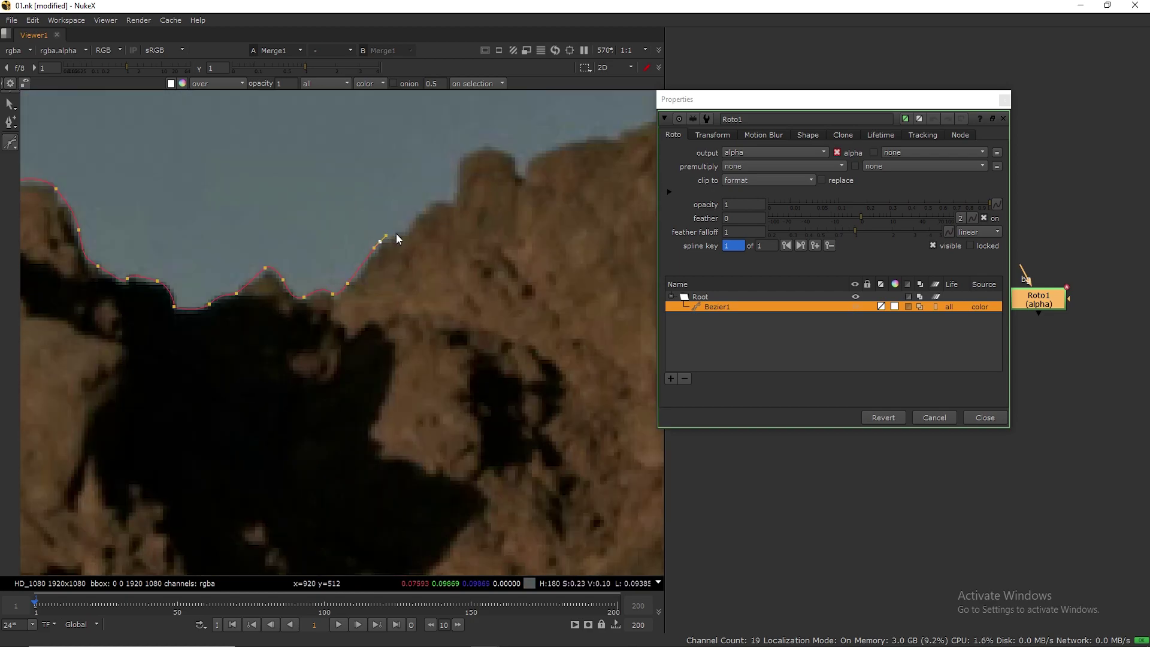
drag(474, 148, 484, 147)
drag(513, 157, 515, 165)
drag(524, 172, 524, 169)
Continue the Bezier up the rising slope of the large mountain and across its crest to the following dip
middle_drag(557, 144, 365, 212)
click(415, 207)
click(466, 187)
drag(481, 168, 488, 167)
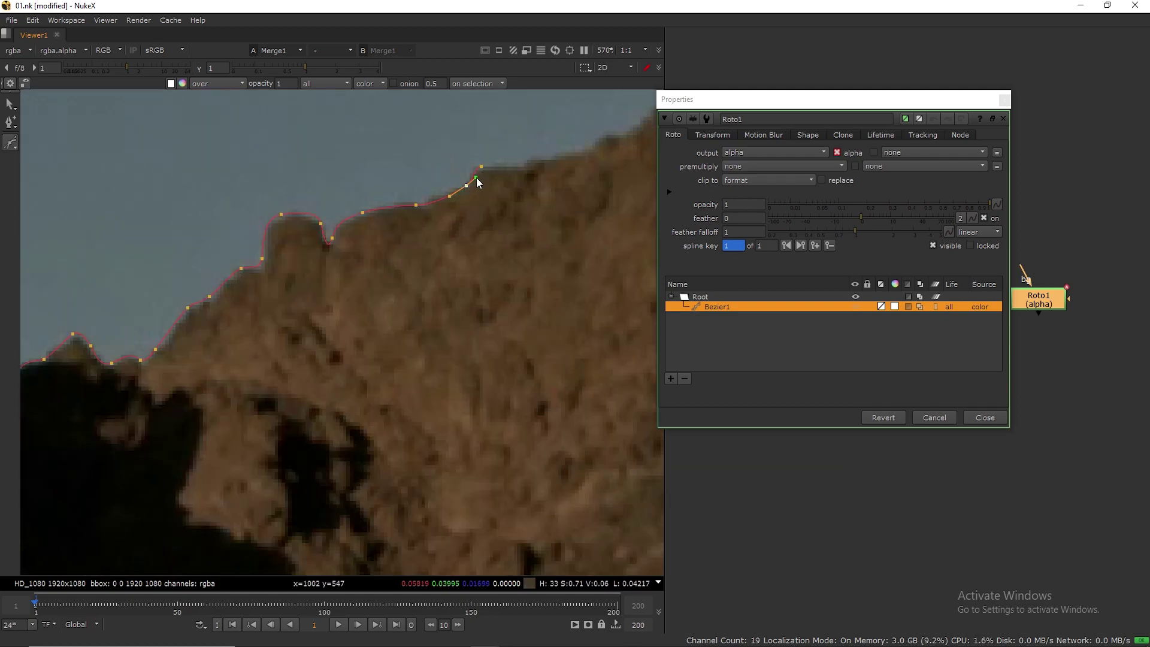
middle_drag(539, 167, 364, 216)
drag(442, 185, 455, 185)
click(473, 169)
middle_drag(540, 124, 438, 299)
drag(483, 257, 497, 254)
click(505, 216)
middle_drag(608, 210, 285, 164)
click(387, 148)
drag(329, 147, 350, 141)
middle_drag(391, 178, 369, 123)
drag(413, 237, 450, 239)
click(489, 239)
middle_drag(587, 230, 168, 223)
Trace the Bezier over the rounded summit, through the small notch behind it and along the adjoining crest
drag(222, 244, 239, 238)
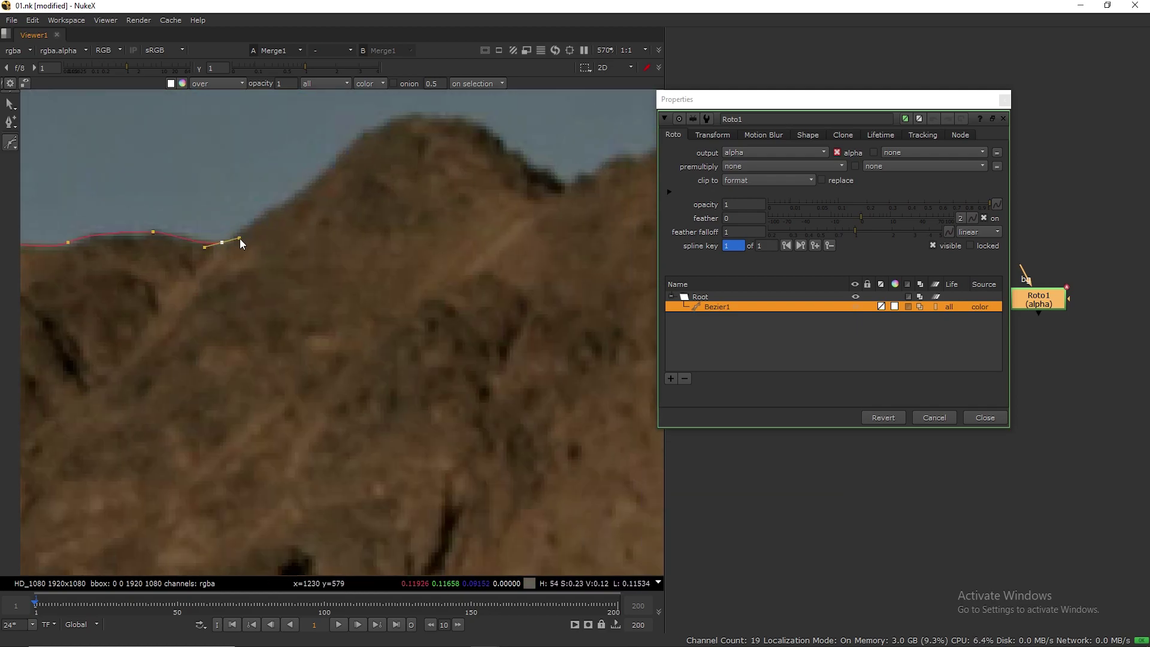
click(268, 212)
drag(333, 162, 343, 152)
middle_drag(393, 125, 378, 167)
click(381, 161)
middle_drag(527, 216, 396, 190)
drag(400, 199, 414, 200)
middle_drag(576, 174, 288, 175)
drag(347, 211, 354, 211)
middle_drag(521, 197, 355, 185)
click(475, 194)
drag(507, 219, 516, 220)
Follow the long descending ridge with Bezier points, tracing each bump and dip toward the frame's right edge
scroll(478, 196, down, 3)
middle_drag(480, 214, 261, 170)
click(313, 178)
click(343, 187)
click(486, 187)
middle_drag(521, 195, 219, 210)
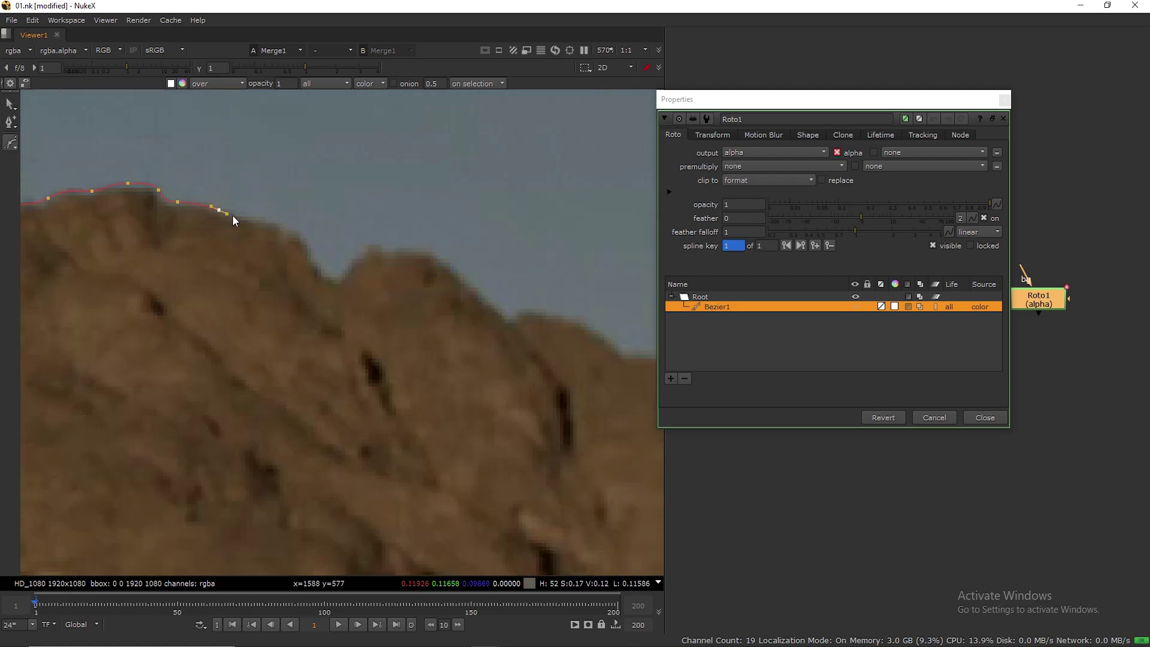
click(285, 238)
click(310, 261)
scroll(309, 262, down, 2)
middle_drag(301, 270, 119, 214)
click(146, 189)
click(174, 193)
drag(210, 223, 271, 242)
click(293, 243)
drag(337, 265, 344, 265)
click(352, 263)
click(372, 259)
click(405, 264)
click(433, 282)
Trace the last part of the ridge and carry the Bezier outside the frame's right edge
middle_drag(482, 300, 350, 250)
click(344, 254)
click(360, 242)
drag(392, 247, 398, 250)
click(416, 263)
click(476, 269)
scroll(528, 257, down, 4)
click(525, 255)
click(575, 270)
Close the Bezier around the ground with points below the frame and fit the whole image in the viewer
click(527, 347)
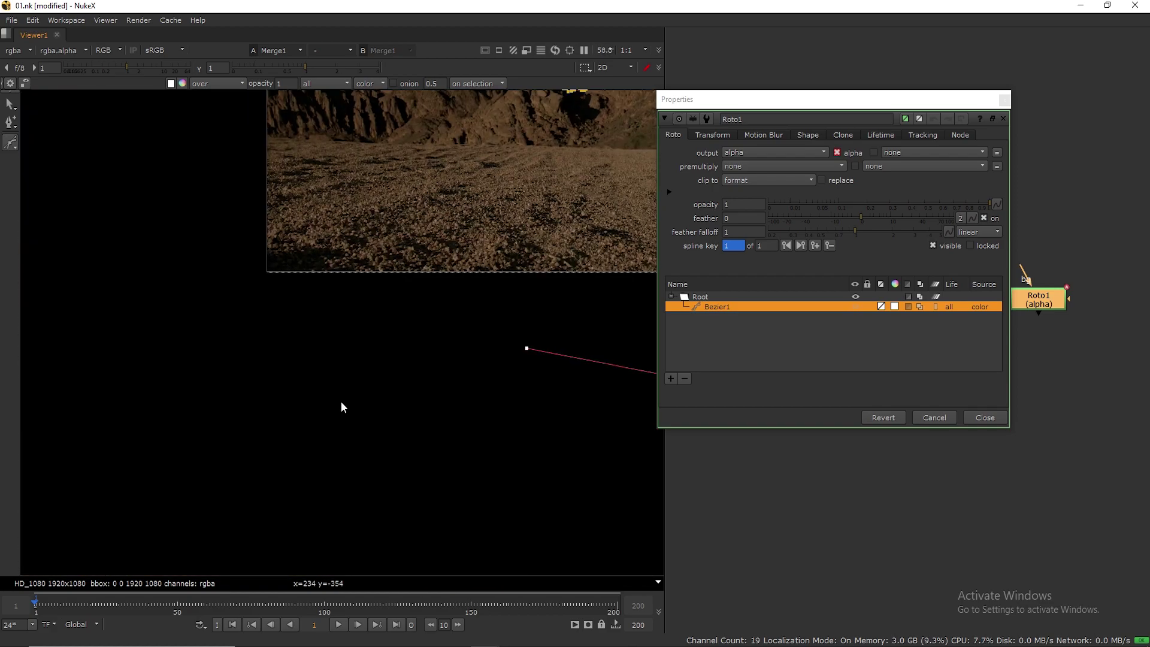
click(334, 398)
click(265, 195)
key(f)
scroll(348, 351, down, 1)
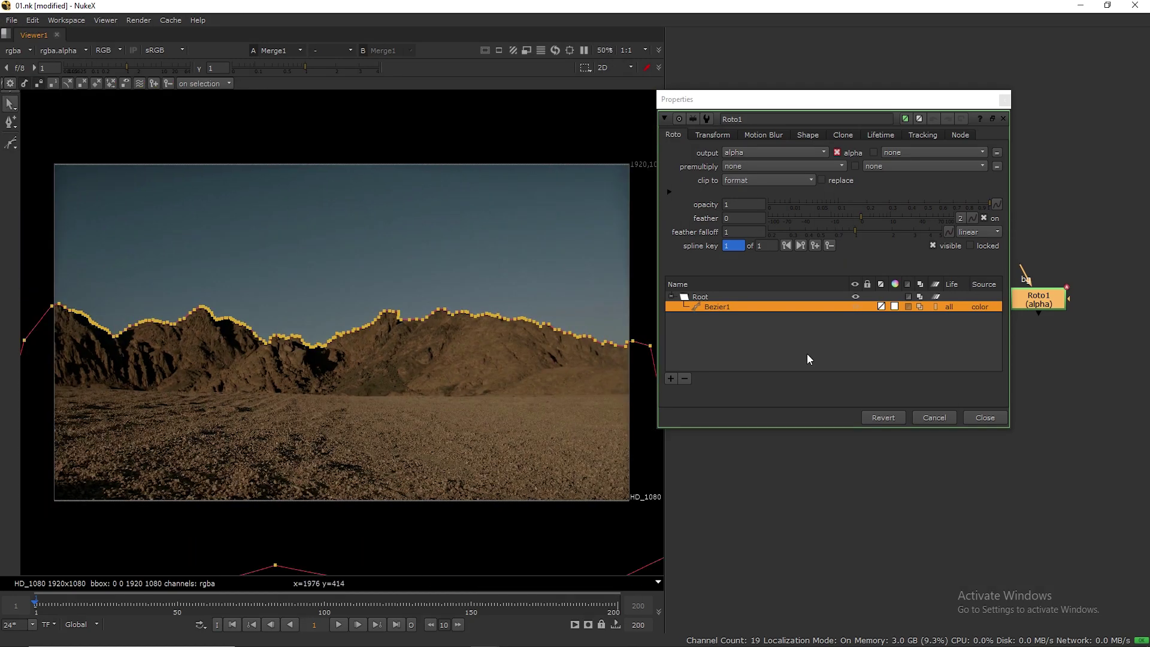
Close the Roto1 properties, connect the Merge1 mask input to Roto1 and save the script
click(985, 417)
drag(878, 299, 961, 302)
key(ctrl+s)
Add an EdgeBlur node after Merge1 and set its size to 1.2
click(862, 301)
key(Tab)
text(edge)
key(Return)
drag(673, 234, 789, 392)
drag(721, 472, 736, 471)
drag(859, 330, 859, 341)
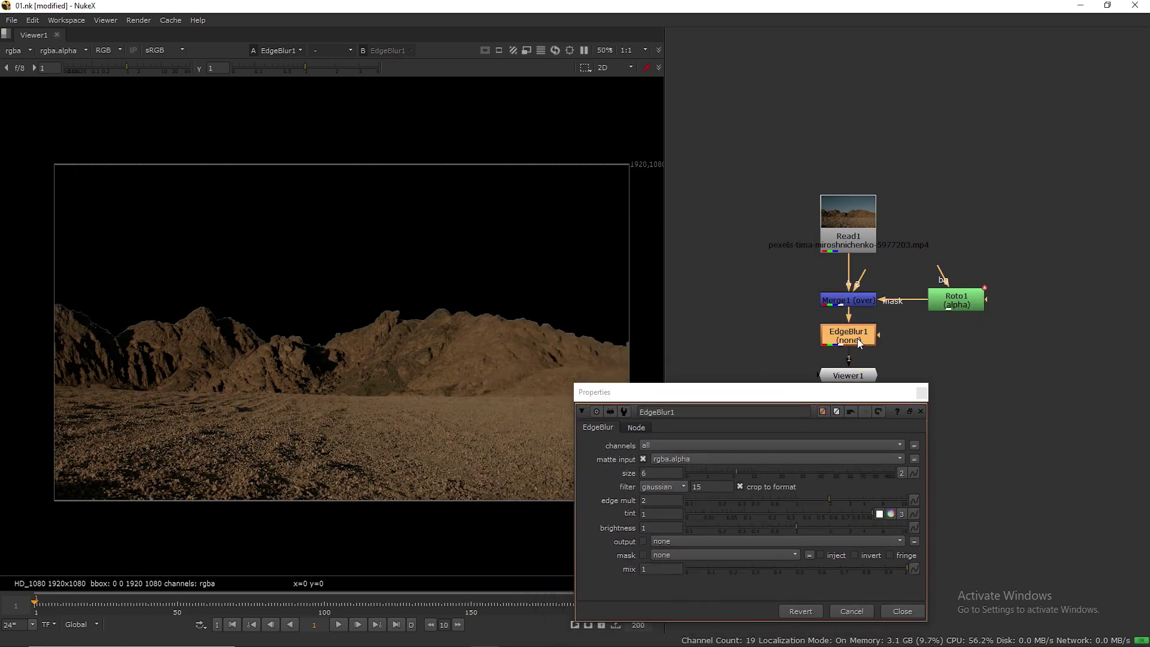
drag(754, 393, 634, 308)
drag(619, 388, 589, 388)
Move the viewer node aside, extract EdgeBlur1 from the Merge1 chain and attach it beneath Roto1
drag(849, 376, 975, 451)
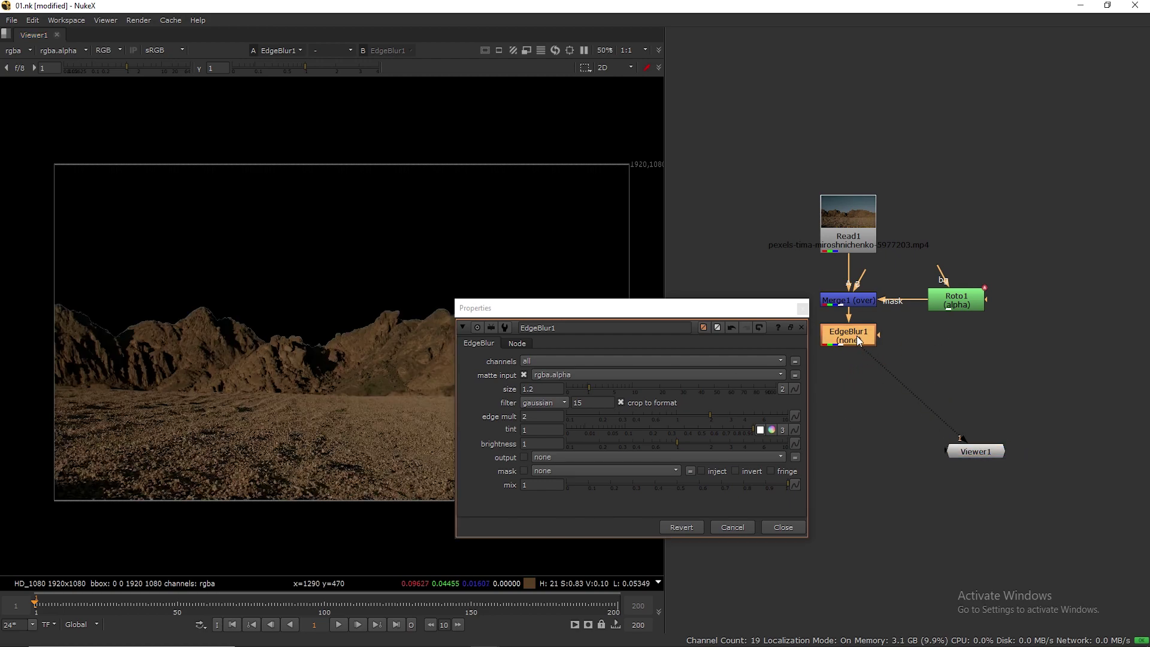
click(859, 341)
key(1)
key(ctrl+shift+x)
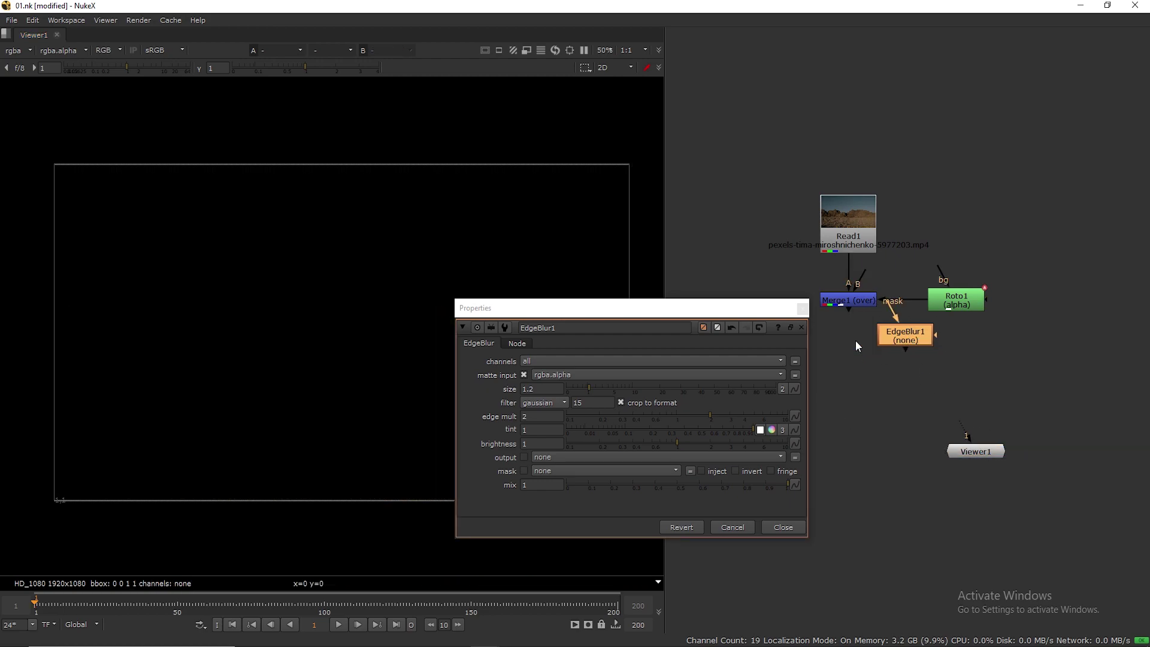
click(802, 309)
drag(898, 333, 942, 342)
Connect the viewer to Merge1 and display the RGB channels
drag(962, 426, 855, 302)
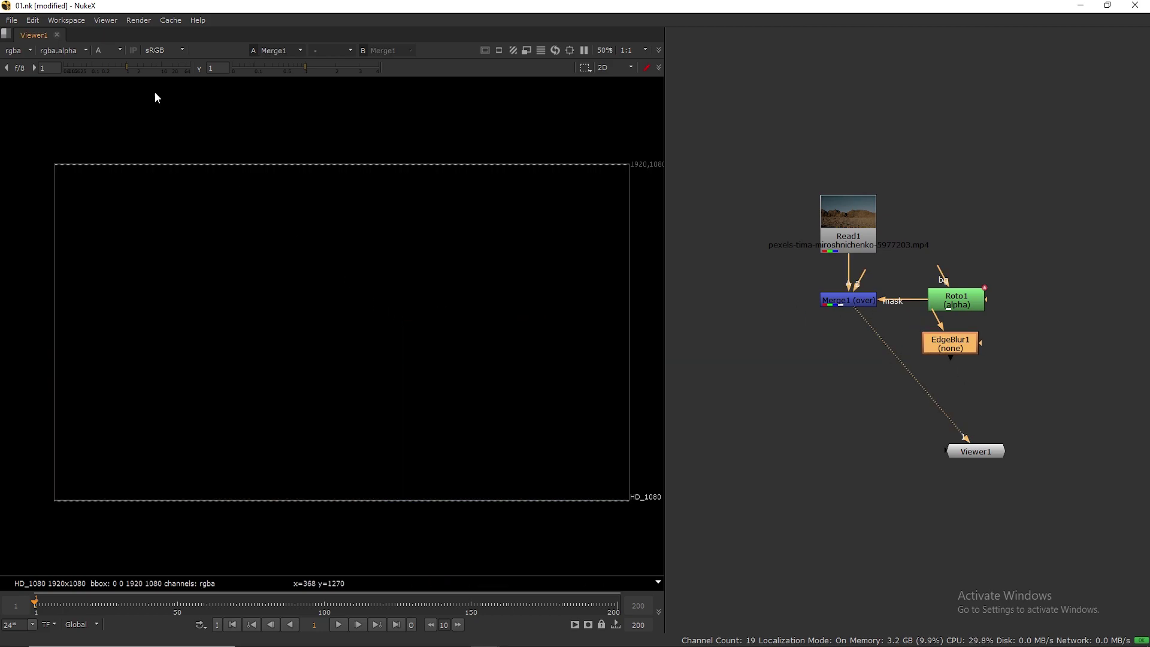
click(108, 50)
click(108, 117)
key(a)
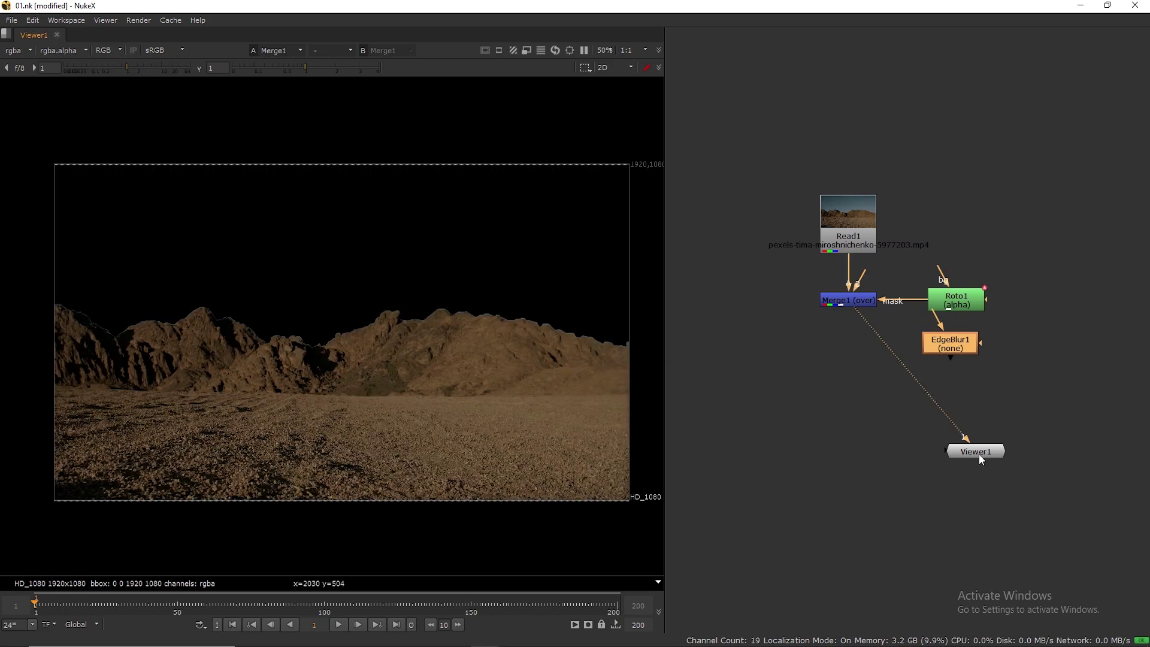
Insert EdgeBlur1 between Roto1 and the Merge1 mask input, lower its size and move the viewer node beneath Merge1
drag(979, 456, 847, 455)
drag(960, 346, 922, 342)
drag(958, 300, 994, 292)
click(923, 335)
drag(923, 335, 1030, 301)
drag(920, 302, 930, 302)
double_click(930, 301)
drag(601, 391, 535, 389)
click(779, 526)
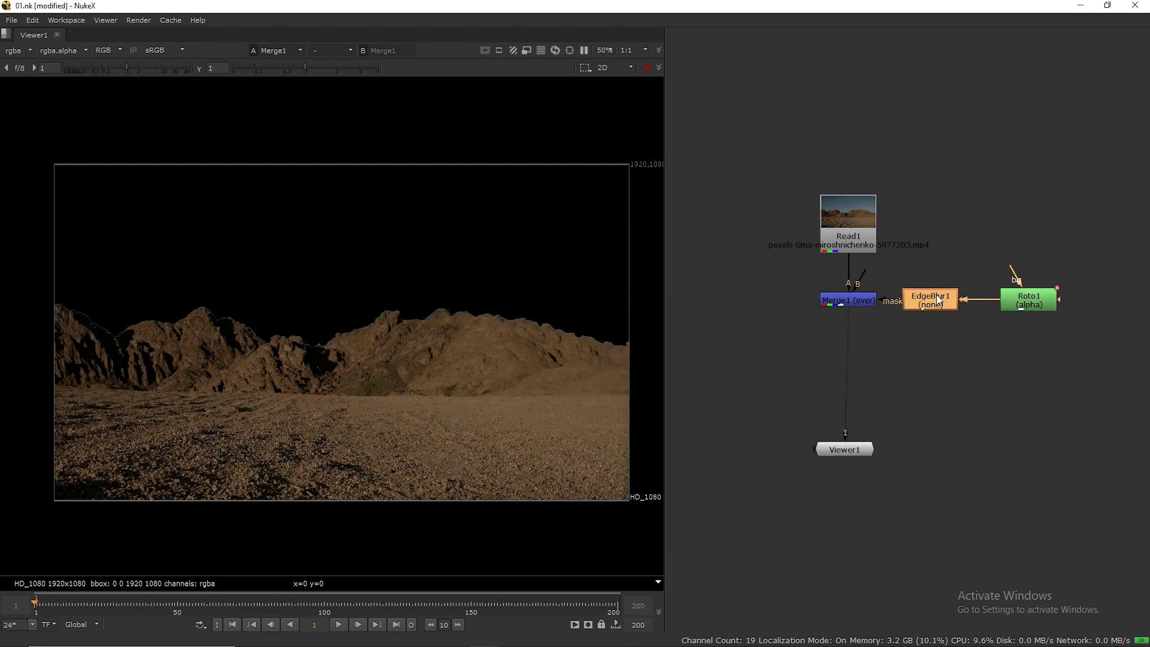
Delete EdgeBlur1, move Roto1 closer to Merge1, save the script and align the viewer node under Merge1
key(Delete)
drag(1028, 302, 980, 302)
key(ctrl+s)
drag(819, 455, 823, 407)
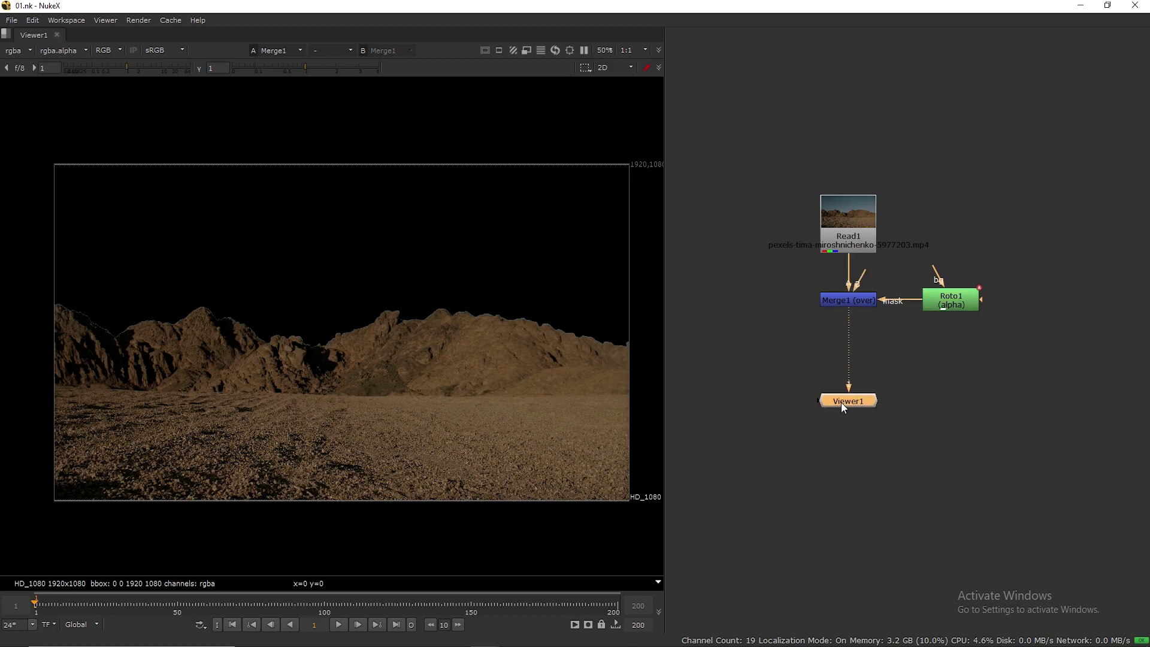
key(f)
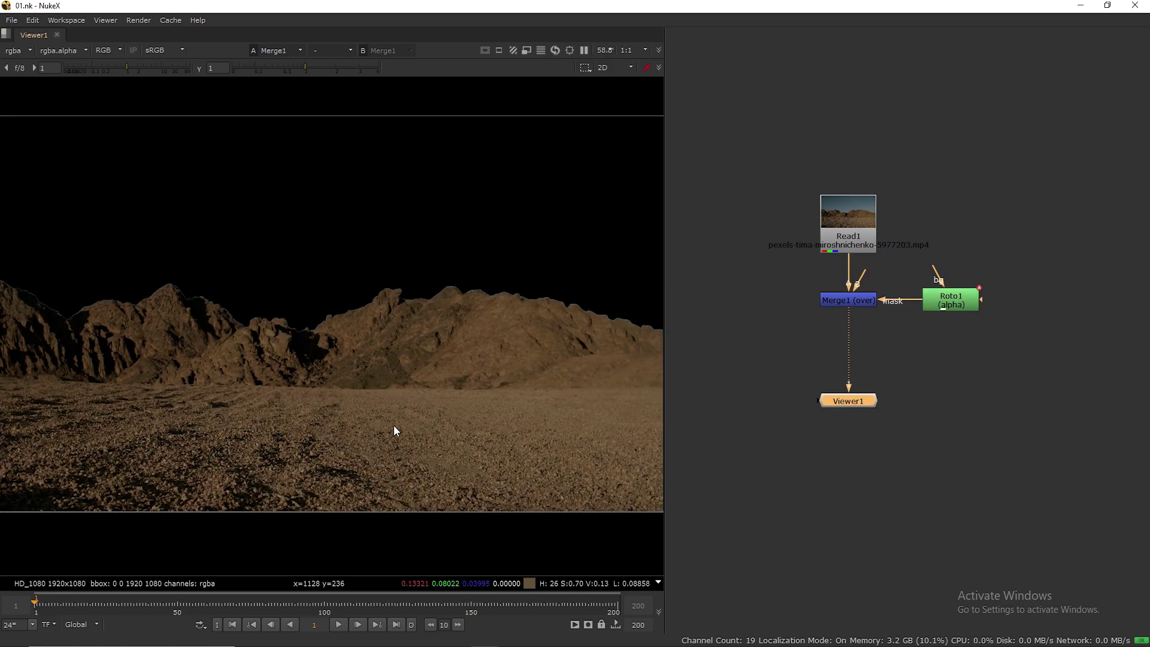
key(minus)
scroll(891, 351, up, 2)
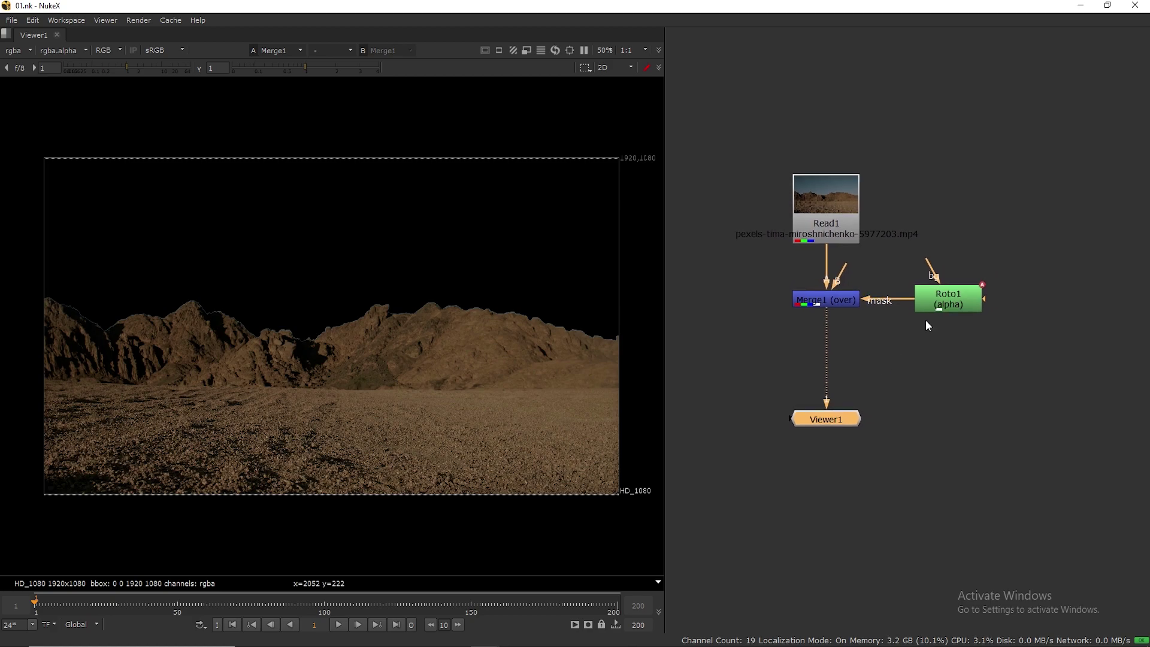
Add a new EdgeBlur node and insert it between Roto1 and the Merge1 mask input
drag(949, 299, 1001, 299)
click(922, 374)
key(Tab)
text(edge)
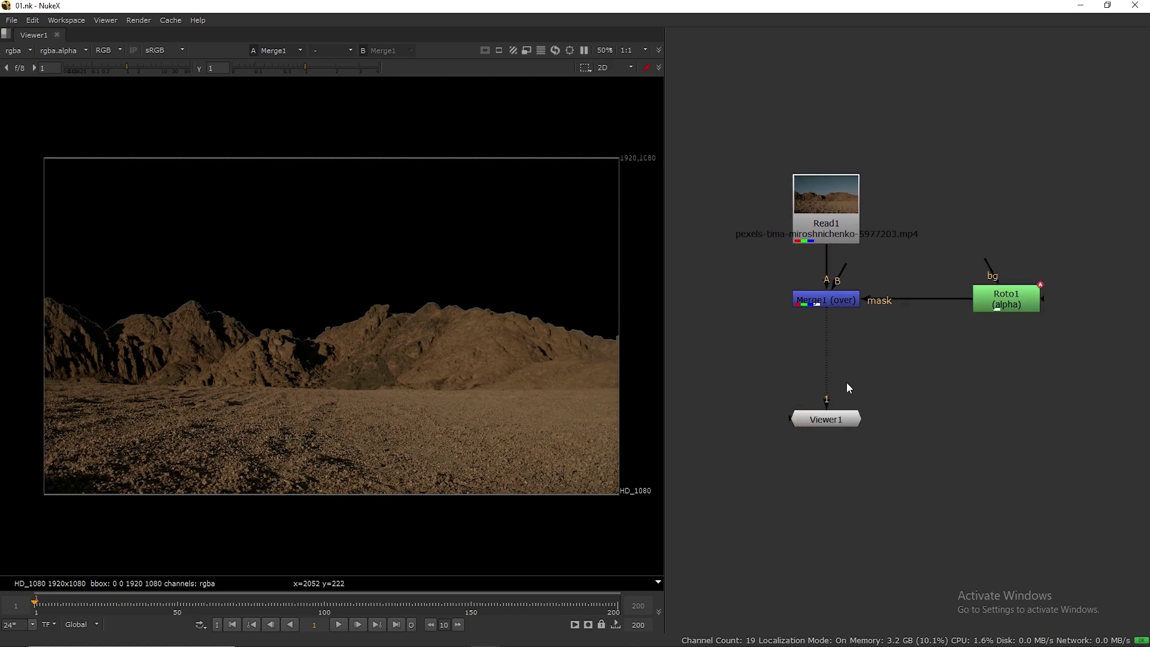
click(842, 381)
drag(925, 376, 912, 300)
drag(990, 297, 1016, 297)
drag(907, 302, 924, 307)
Try different size and edge mult settings on EdgeBlur1, entering 20, and close its properties
drag(602, 386, 609, 386)
drag(713, 415, 552, 411)
drag(612, 387, 625, 387)
text(20)
drag(628, 386, 586, 390)
click(802, 327)
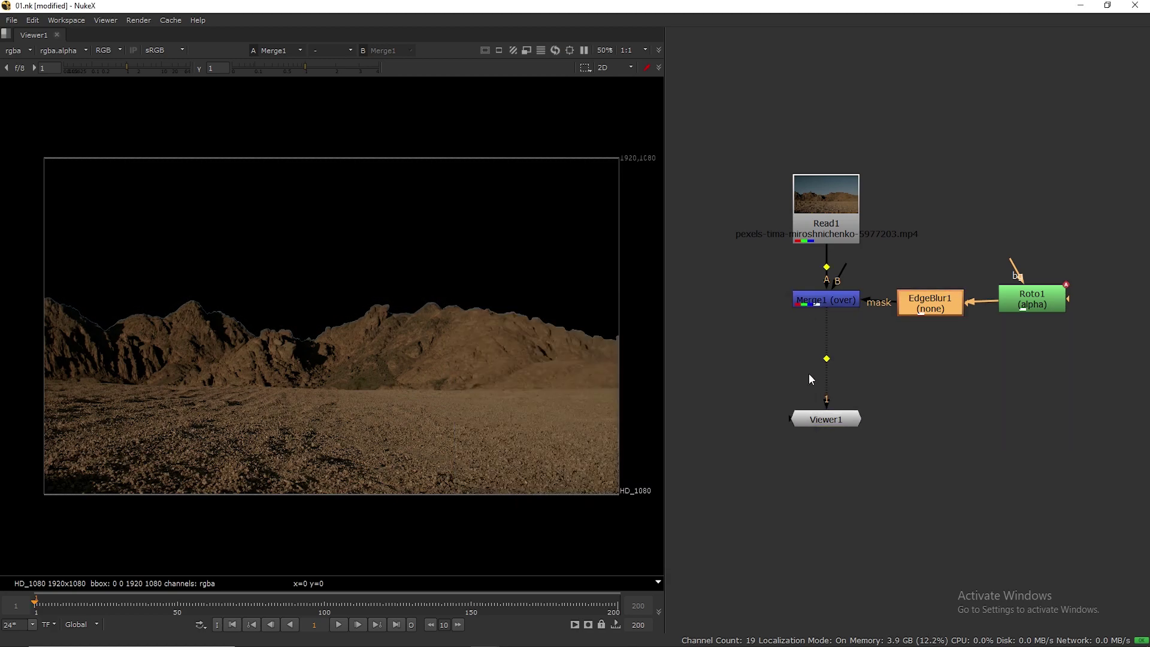
Import the sunset image pexels-blaque-x-911730.jpg, place it beside the desert branch and save the script
drag(826, 419, 827, 454)
scroll(792, 380, down, 4)
drag(863, 317, 858, 317)
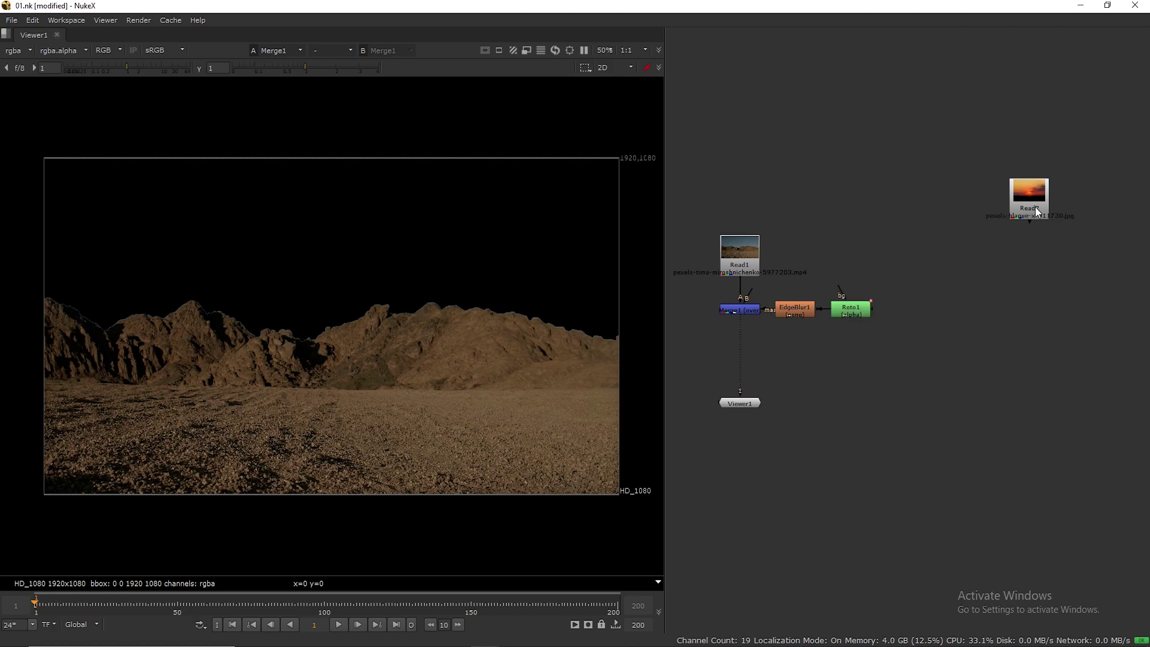
mouse_move(1035, 207)
mouse_down()
mouse_move(1018, 243)
mouse_move(992, 247)
mouse_up()
key(ctrl+s)
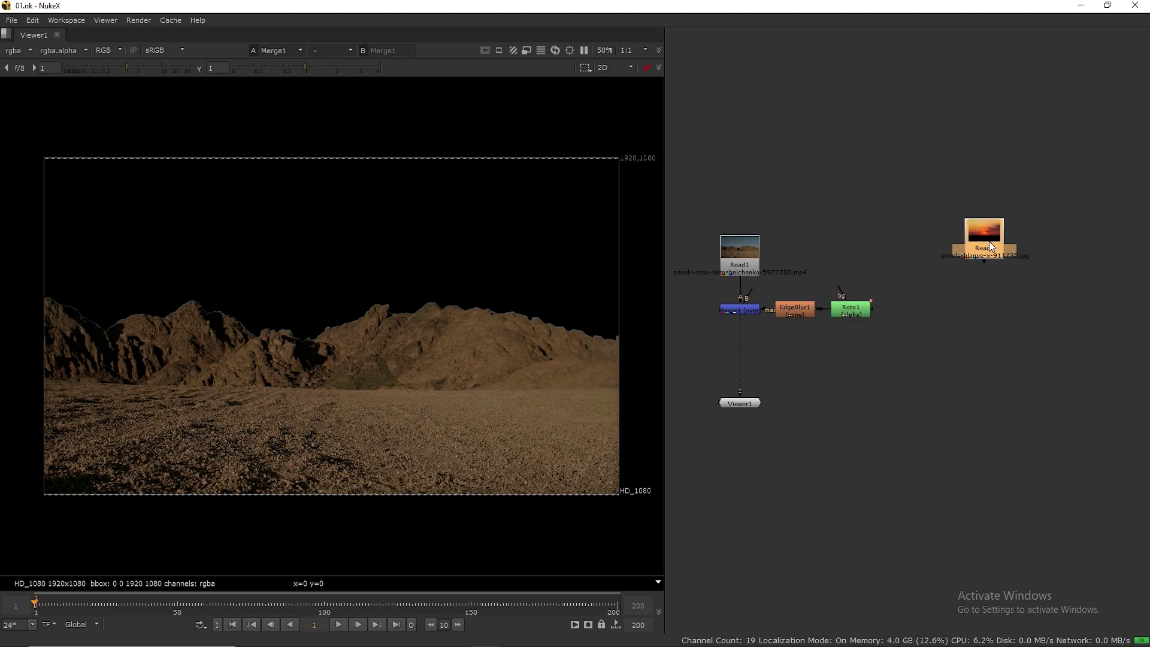
Add a Transform node beneath the sunset image's Read2 node and close its properties
key(Tab)
text(tr)
click(901, 255)
mouse_move(991, 274)
mouse_down()
mouse_move(987, 293)
mouse_move(987, 282)
mouse_up()
click(948, 179)
Add a Merge node and connect its A input beneath Transform1
click(975, 332)
key(m)
click(941, 253)
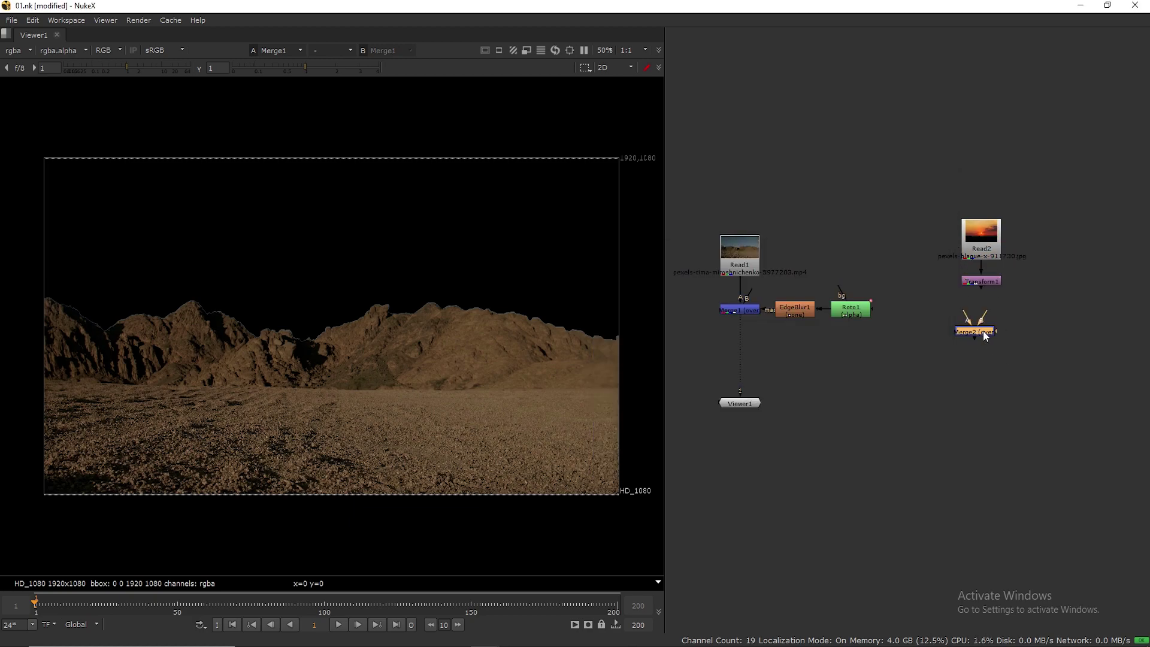
mouse_move(980, 318)
mouse_down()
mouse_move(981, 281)
mouse_move(982, 322)
mouse_up()
Add a Reformat node and connect it to the B input of Merge2
click(996, 349)
key(Tab)
text(ref)
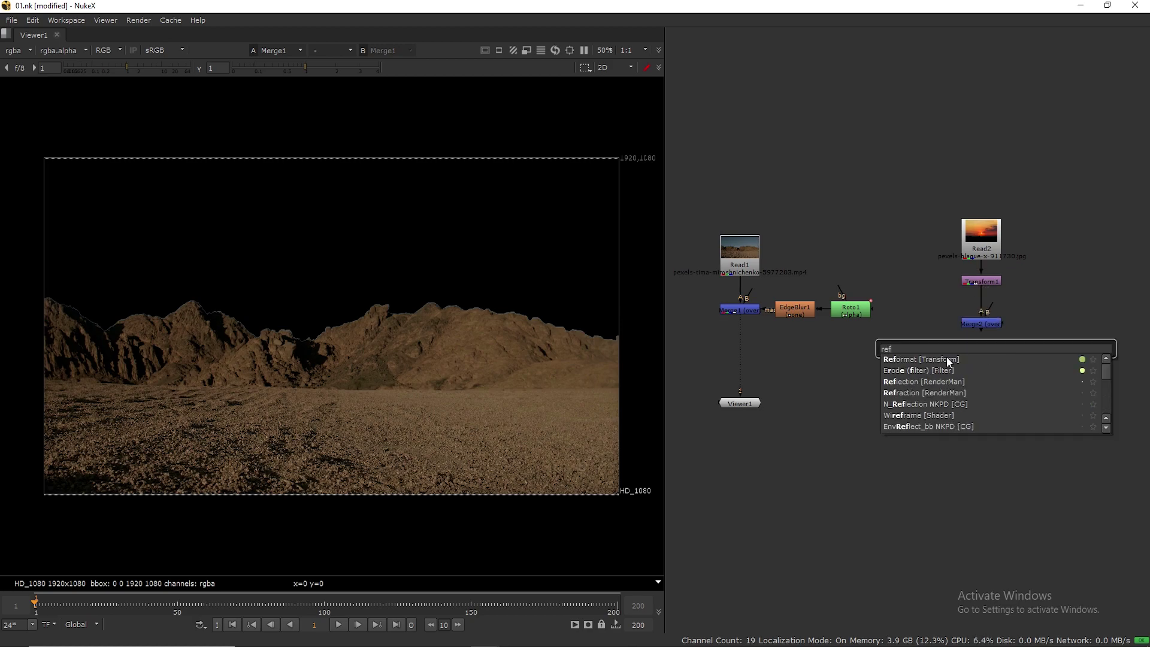
key(Return)
click(961, 277)
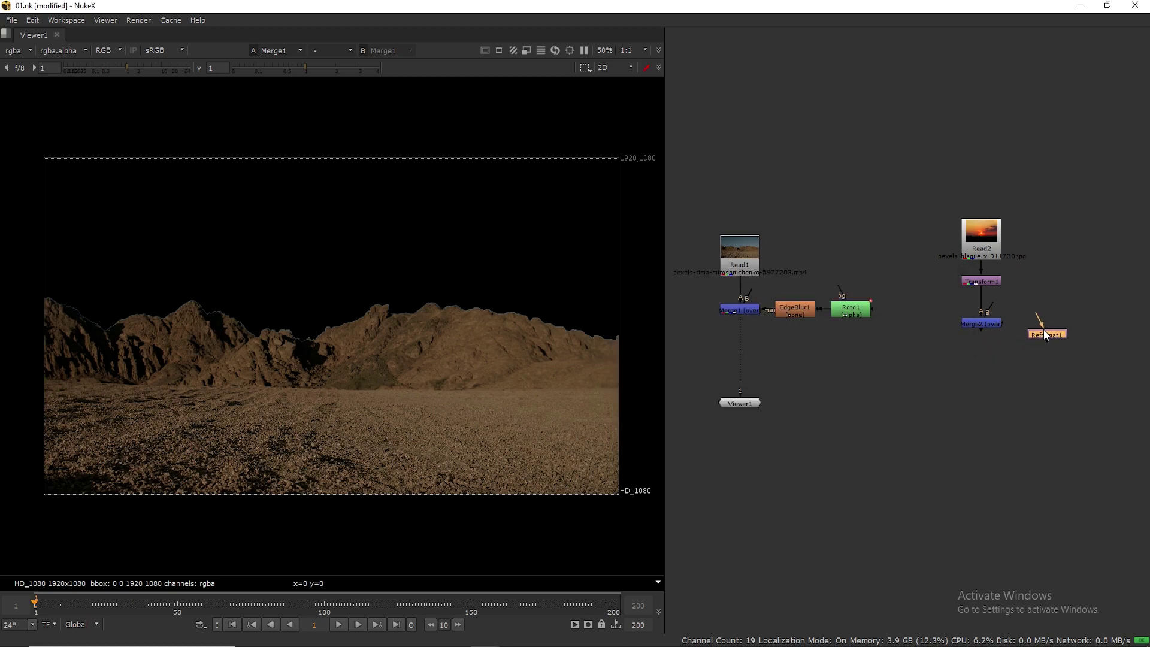
drag(1035, 306, 1039, 300)
Add a third Merge node, connecting its B input to Merge2 and its A input to Merge1
click(931, 442)
key(m)
click(893, 356)
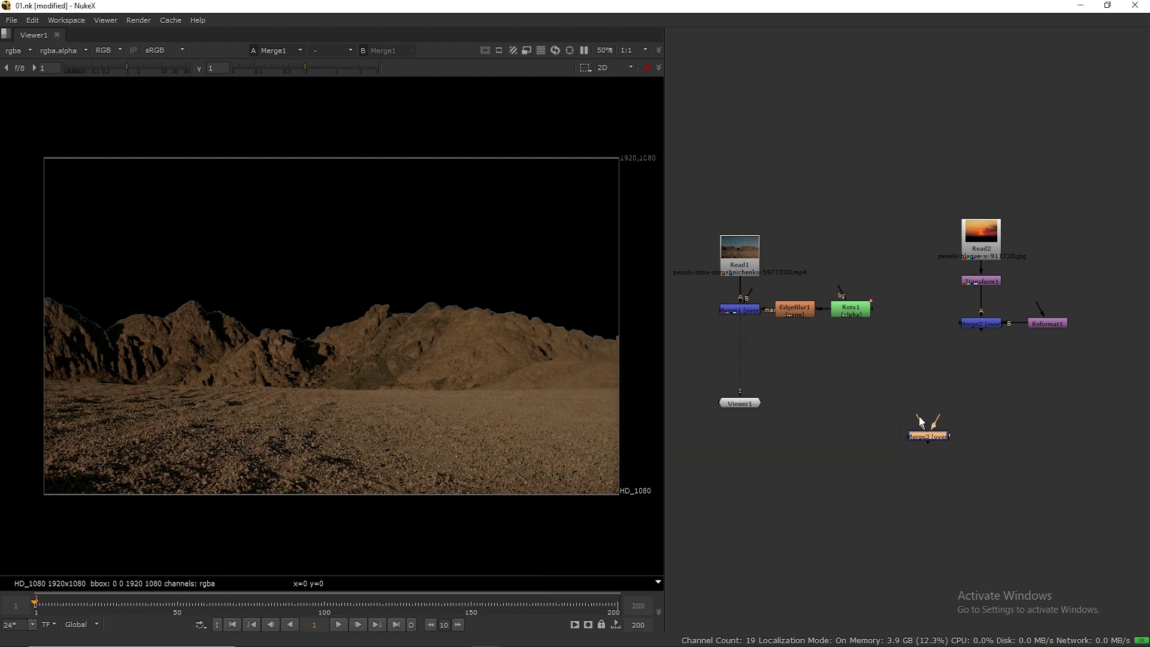
drag(930, 397, 941, 429)
drag(989, 336, 982, 325)
drag(920, 423, 741, 312)
Connect the viewer to Merge3, align both beneath Merge1 and route the sky connection through a corner dot
drag(741, 391, 920, 510)
drag(931, 439, 737, 447)
ctrl+drag(856, 384, 985, 445)
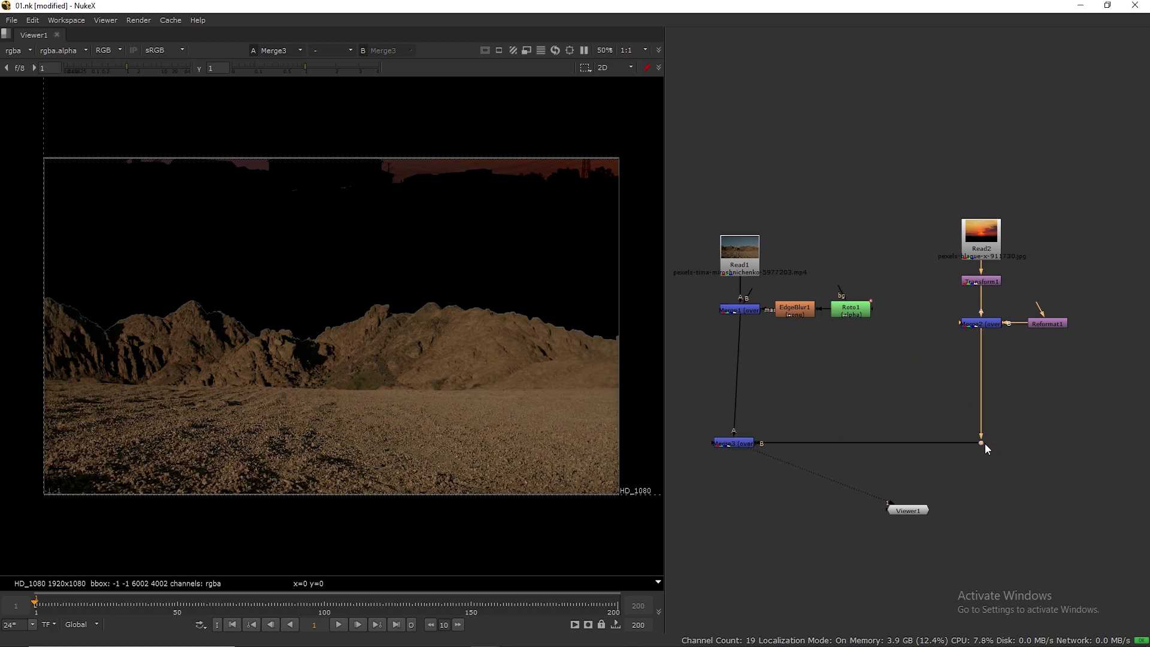
drag(746, 444, 743, 447)
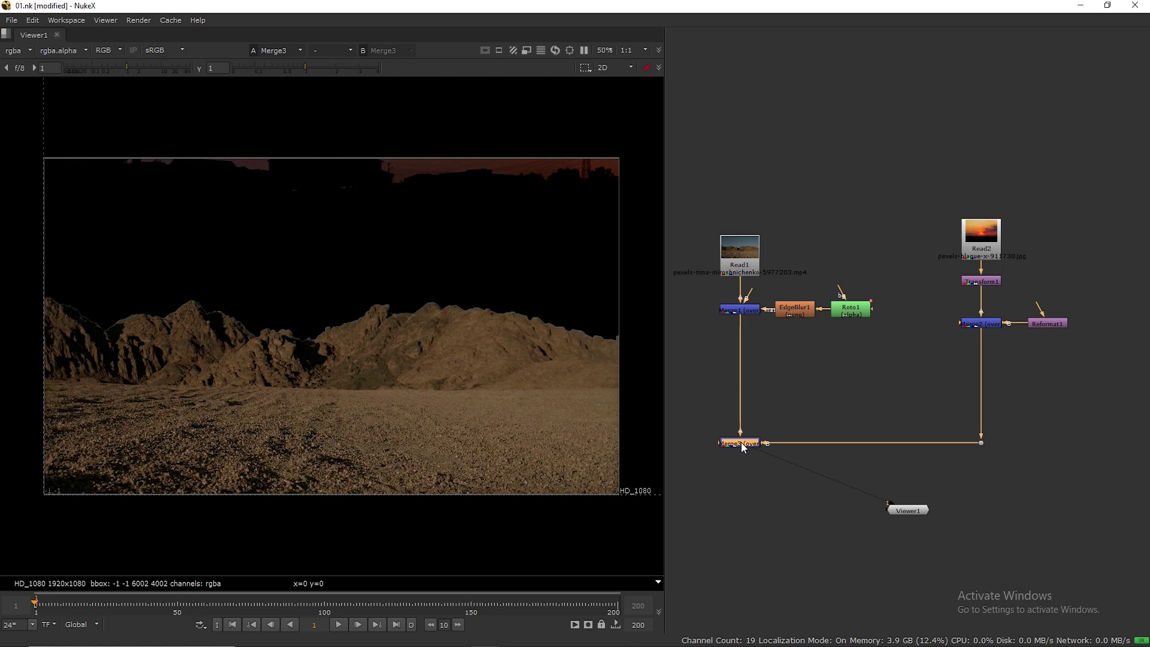
drag(905, 510, 761, 521)
Set the scale of Transform1 to 0.65 and close its properties
double_click(983, 281)
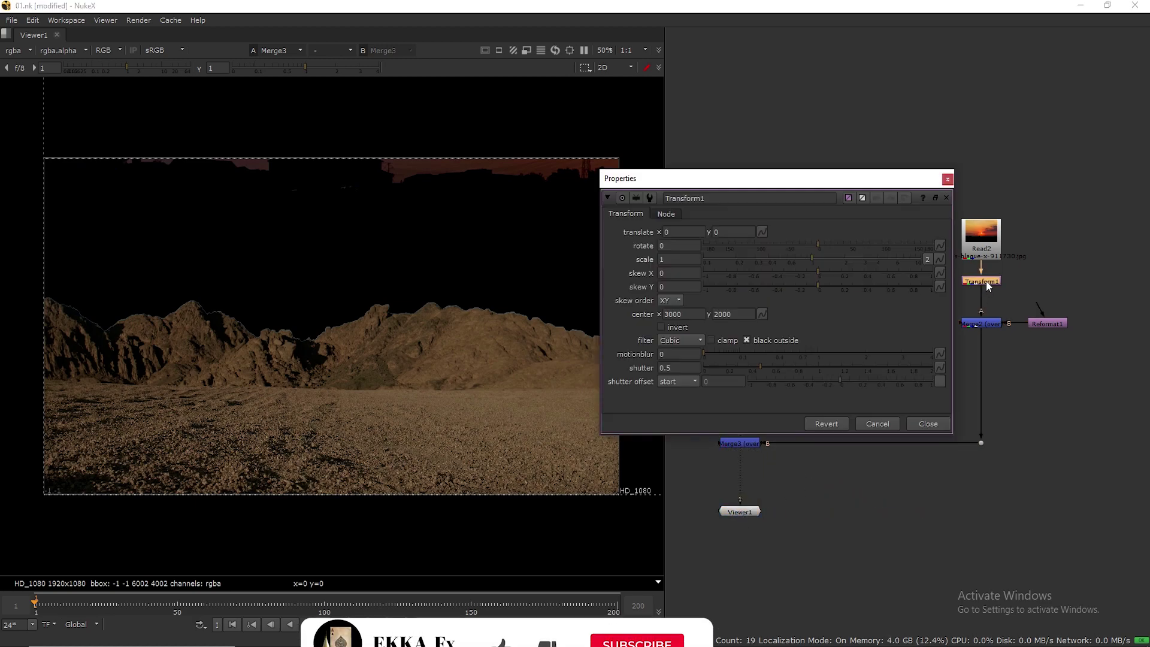
drag(816, 258, 791, 261)
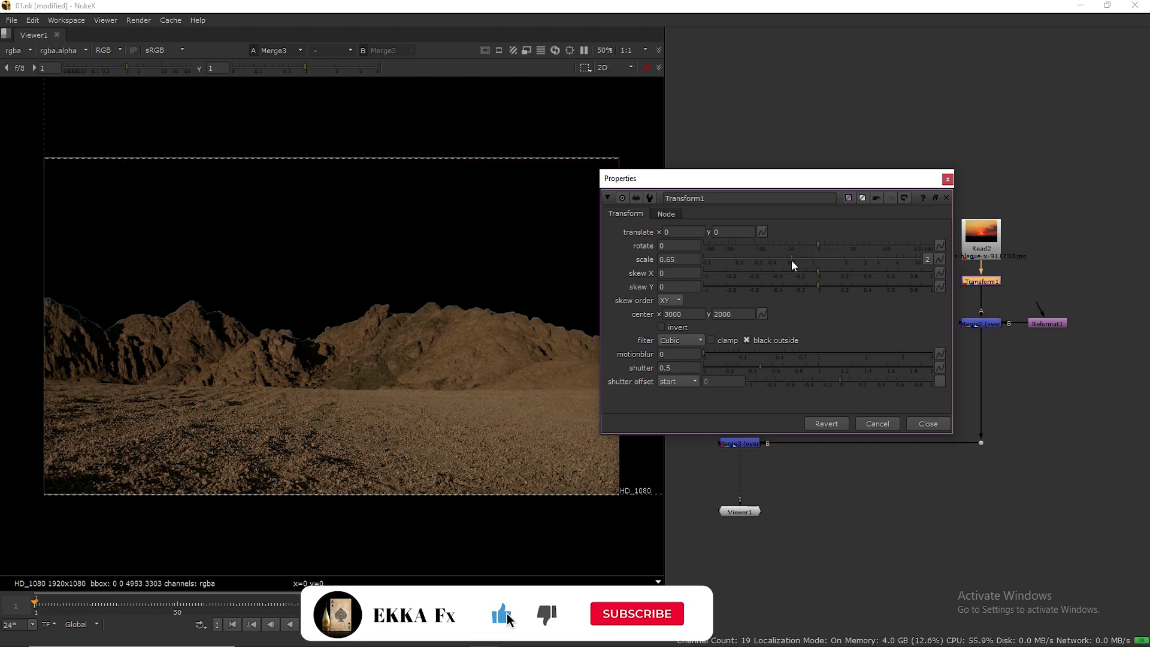
click(947, 179)
scroll(478, 329, down, 8)
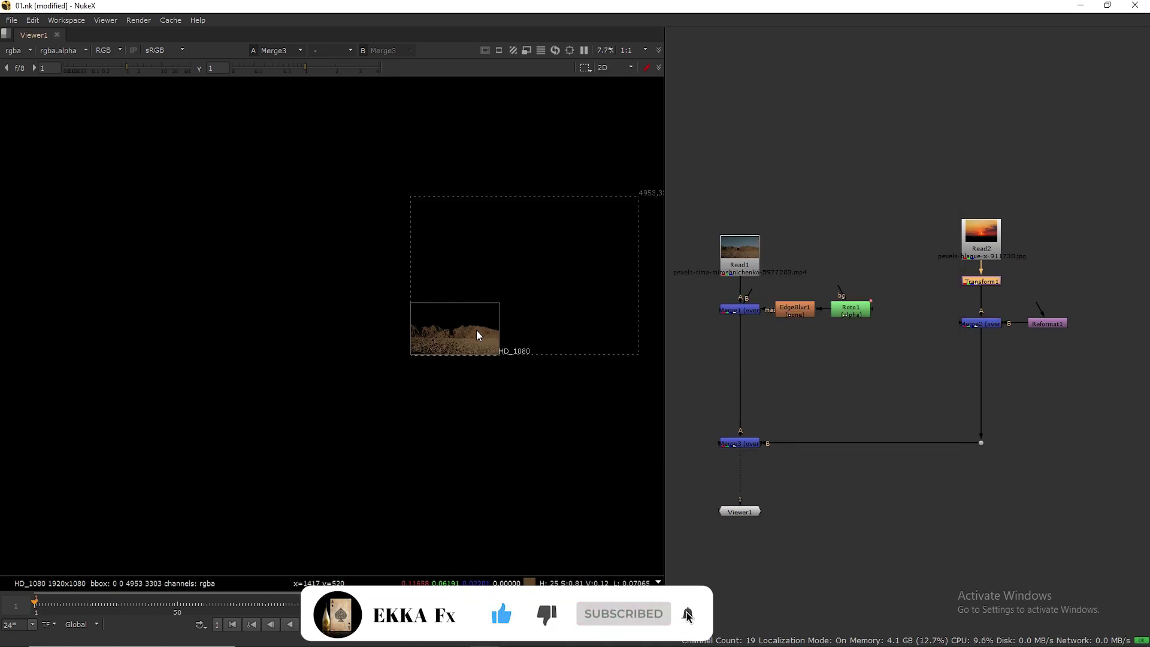
Return the viewer to 2D and move the sunset image with Transform1 so it covers the HD frame
double_click(995, 282)
key(Tab)
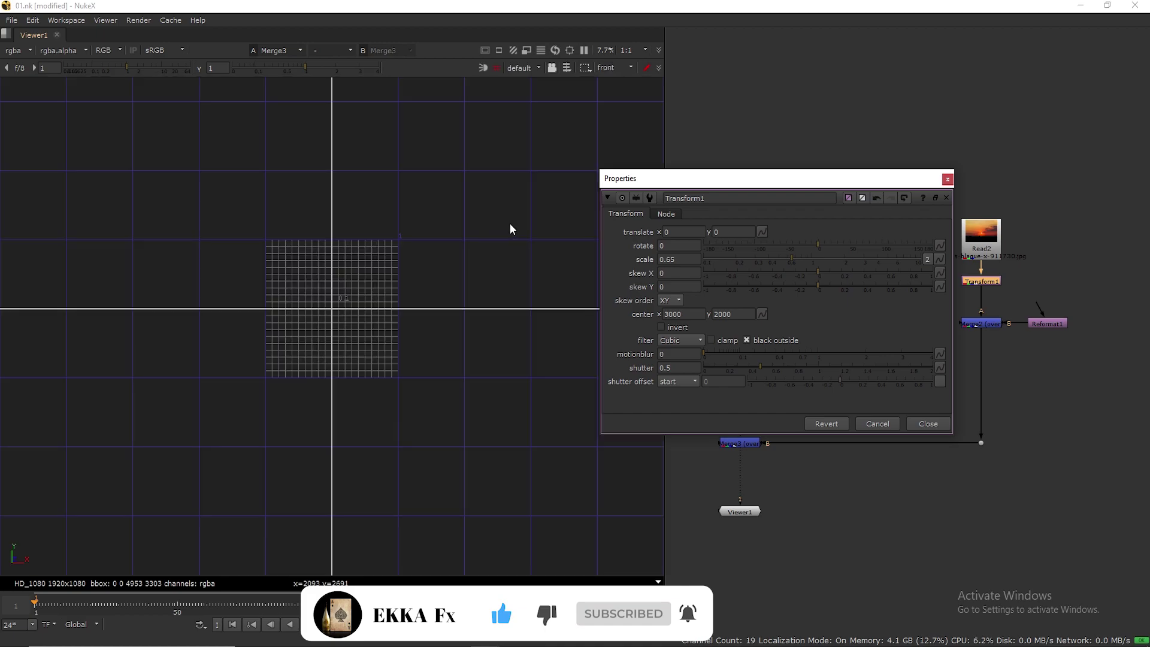
click(617, 67)
click(624, 98)
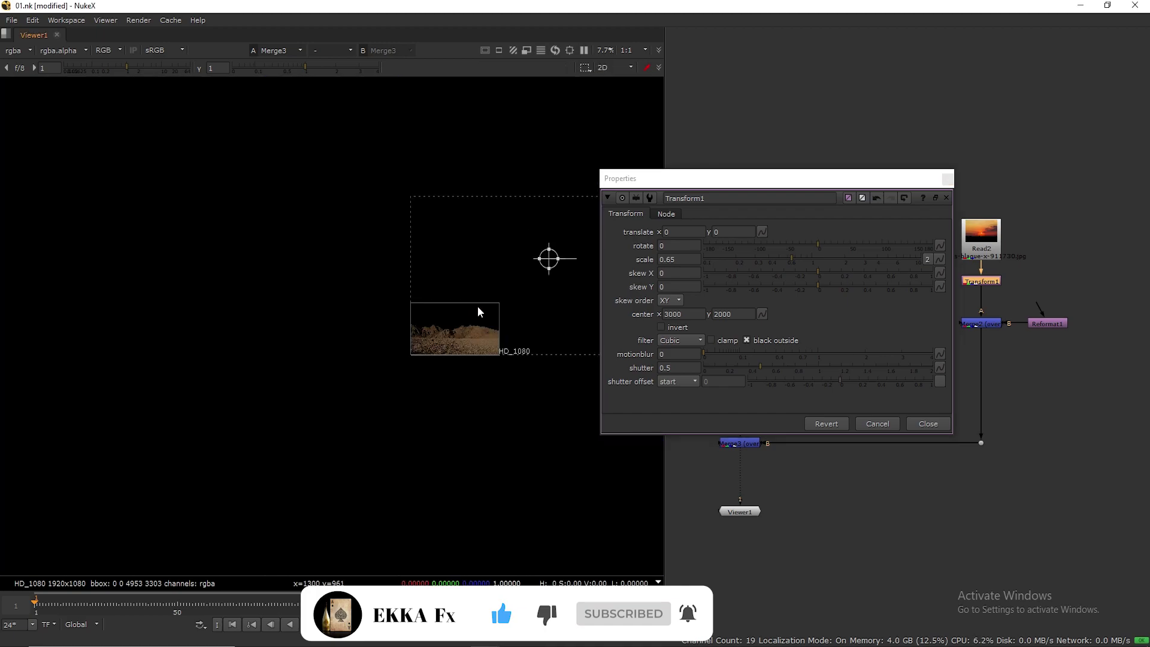
drag(380, 248, 302, 304)
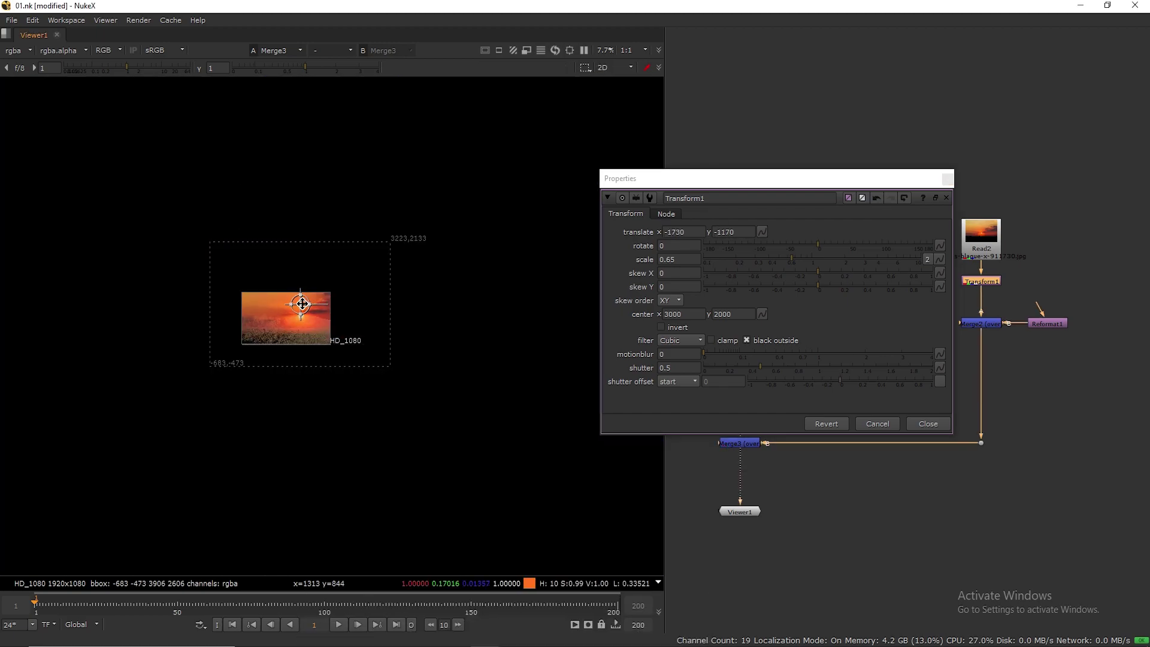
click(947, 178)
scroll(351, 366, up, 2)
scroll(483, 354, up, 5)
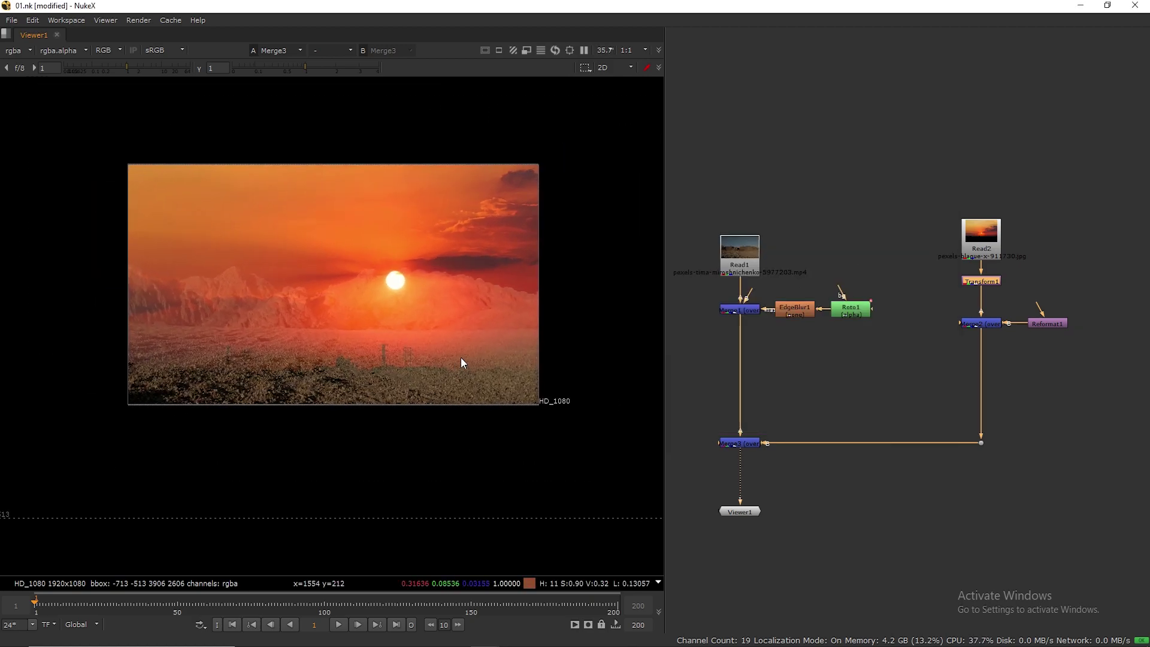
Toggle EdgeBlur1 and Roto1 off and on to compare their effect on the composite
click(803, 308)
key(d)
key(d)
click(850, 309)
key(d)
key(d)
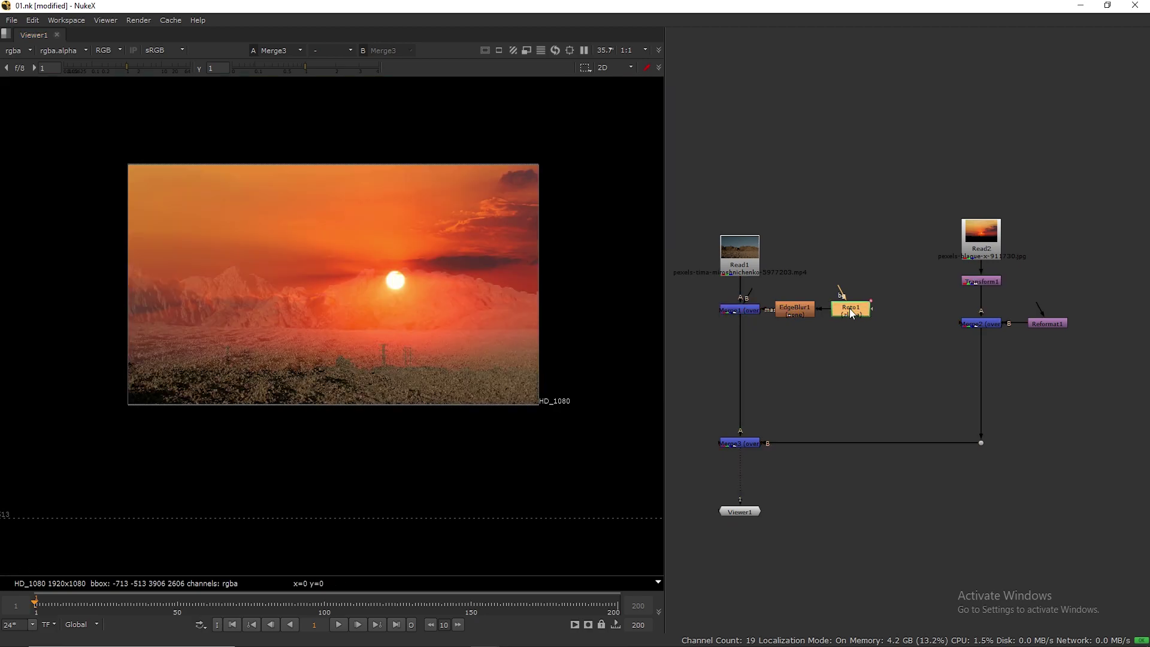
Shift Reformat1 and Read2 slightly and enable Auto Alpha on the sunset image's Read2 node
drag(1062, 320, 1074, 321)
double_click(1073, 321)
click(961, 278)
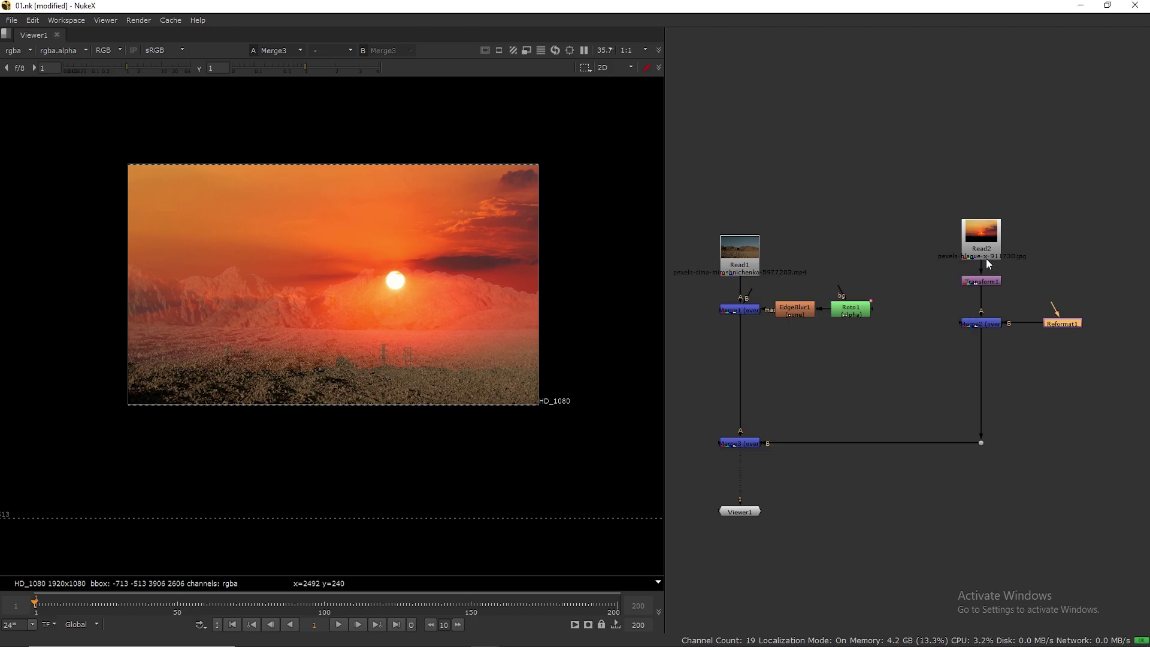
drag(987, 255, 986, 236)
double_click(987, 220)
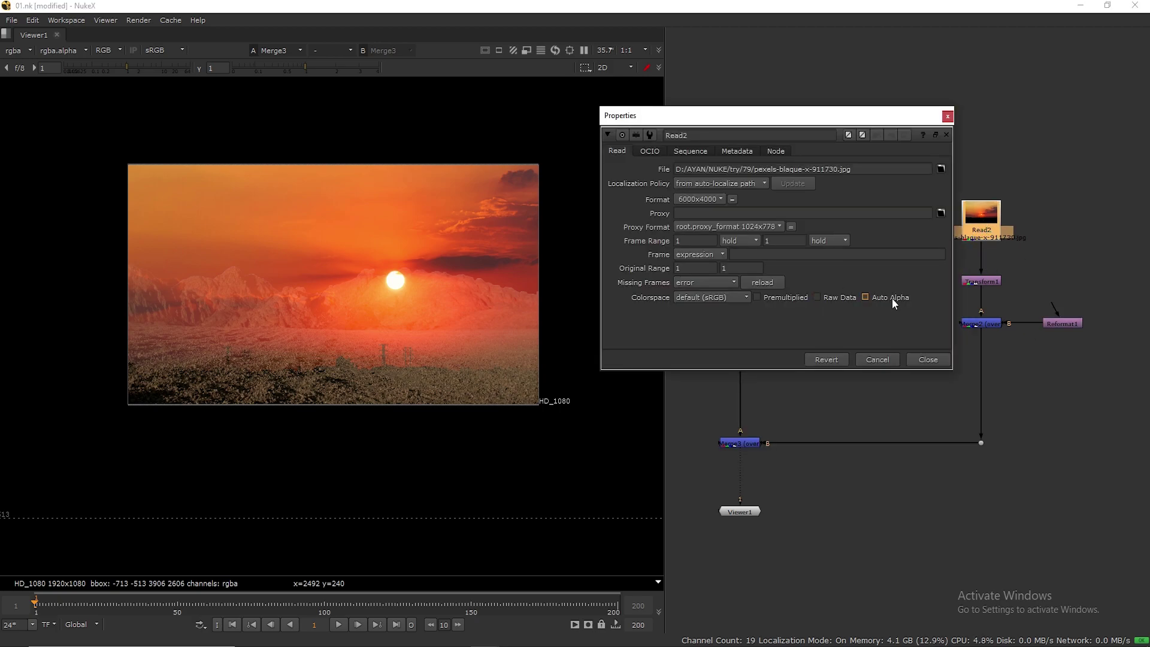
click(929, 360)
Enable Auto Alpha on the desert footage's Read1 node and close its properties
double_click(752, 250)
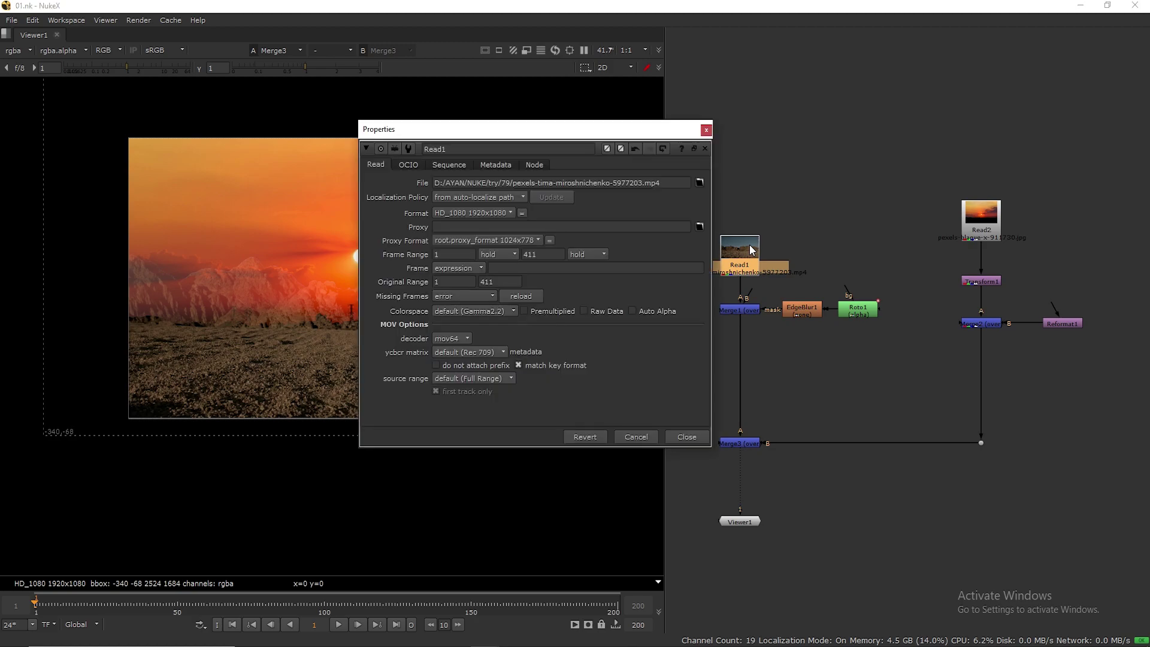
click(653, 311)
click(686, 437)
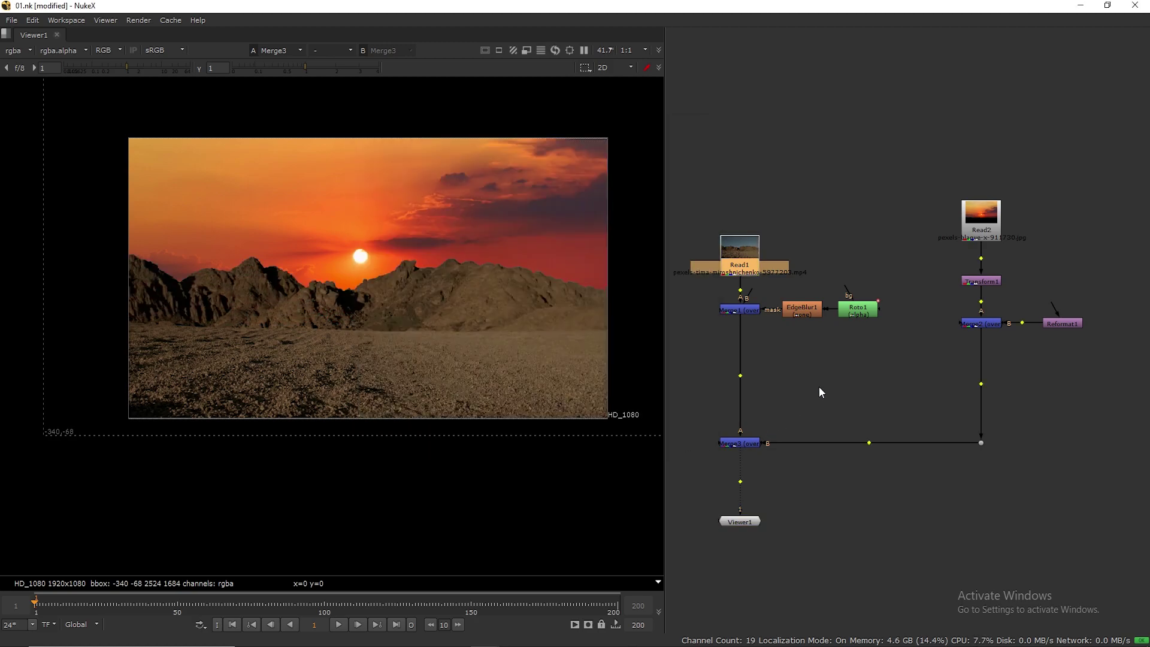
Set the Transform1 scale to 0.53, position the sun in the dip of the mountain ridge and save the script
double_click(989, 284)
mouse_move(365, 224)
mouse_down()
mouse_move(340, 239)
mouse_move(344, 225)
mouse_up()
key(ctrl+z)
click(780, 260)
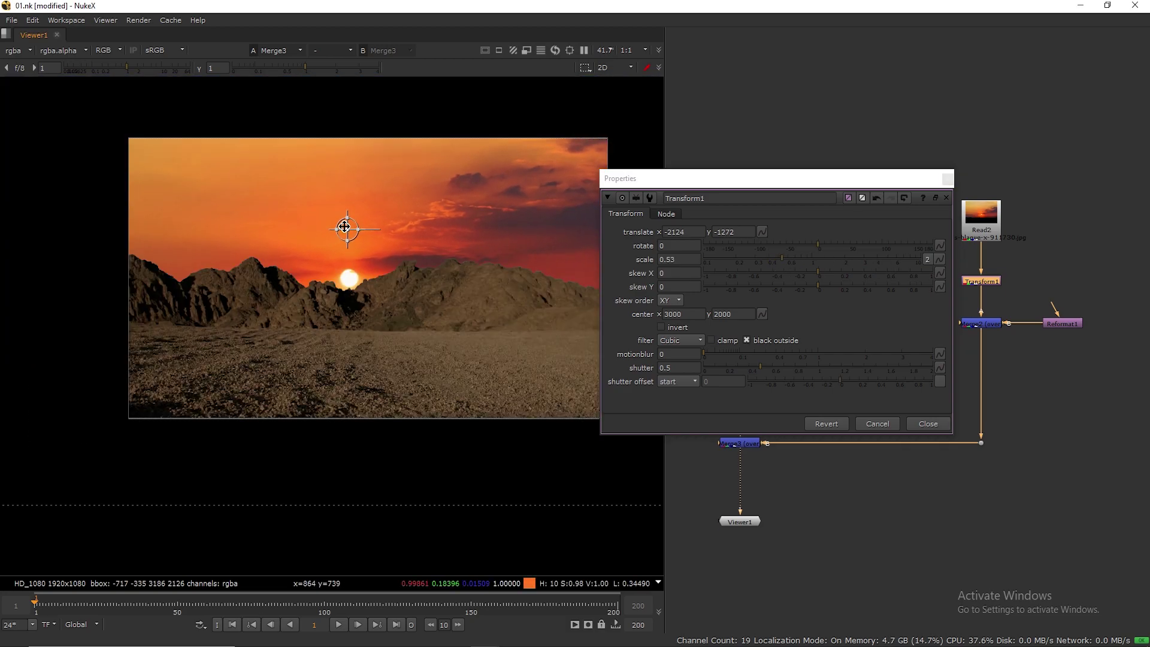
click(948, 179)
key(ctrl+s)
Compare the mask with EdgeBlur1 disabled and at size 0, and delete that EdgeBlur node
click(749, 311)
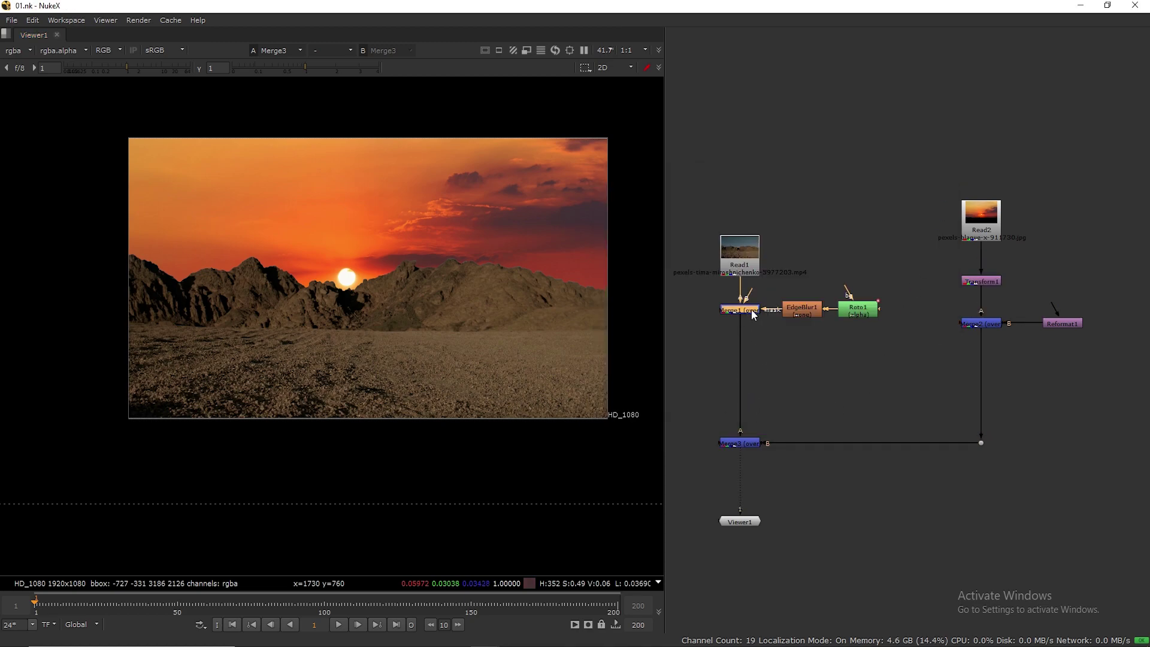
click(800, 309)
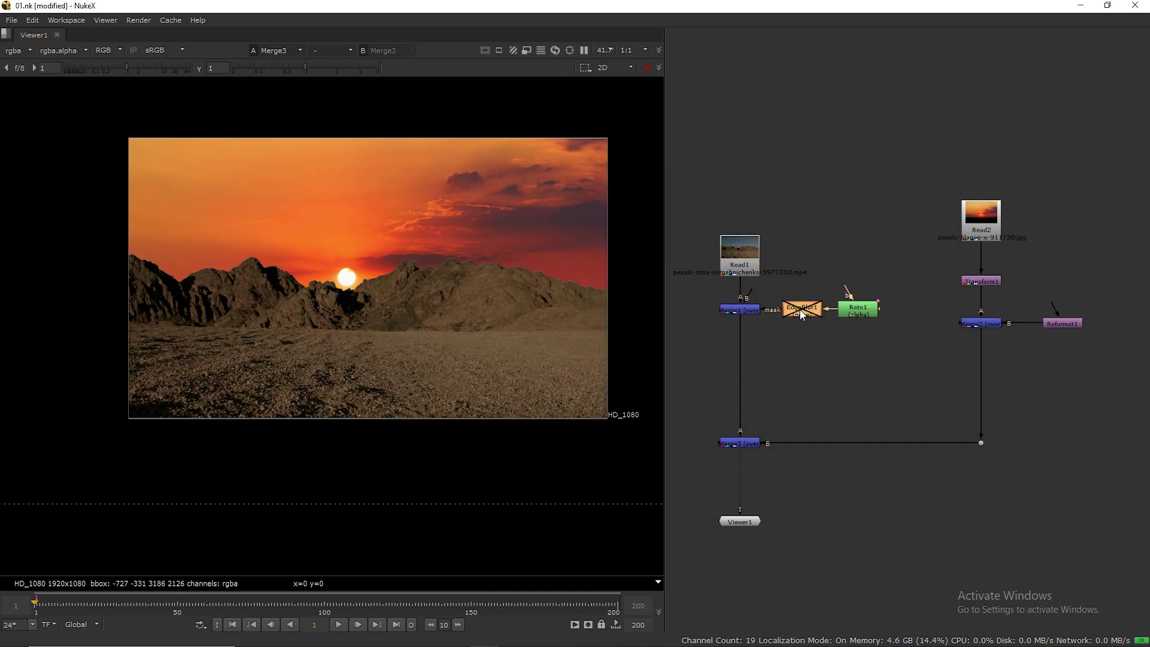
double_click(800, 309)
drag(586, 389, 539, 386)
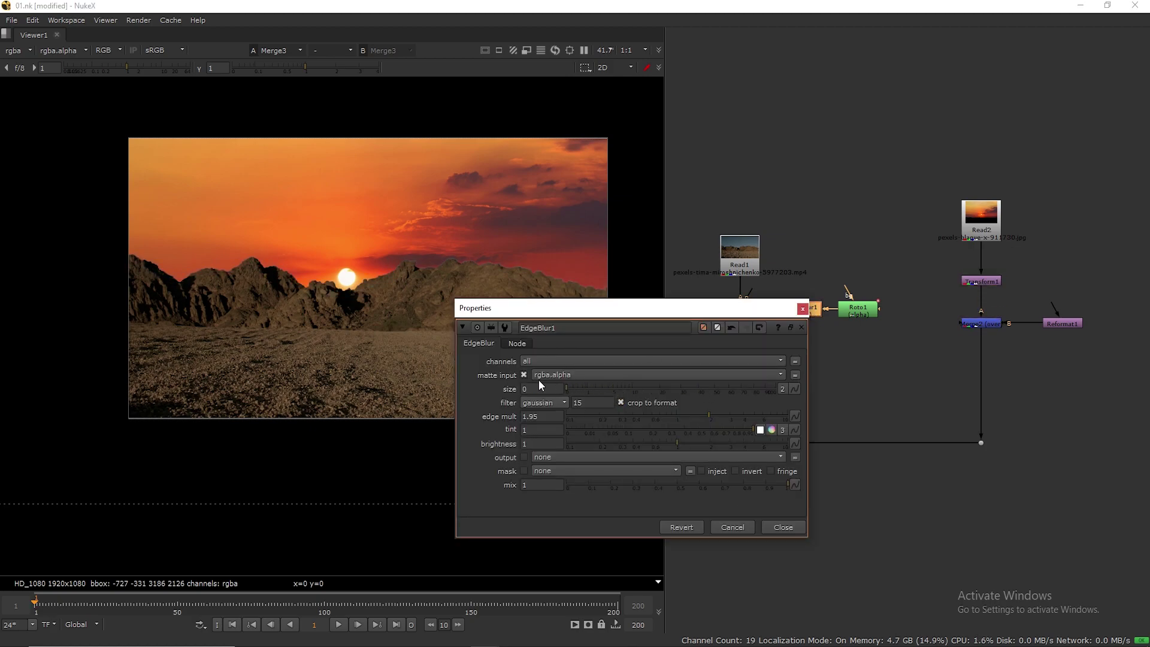
click(803, 309)
key(Delete)
Add an EdgeBlur node directly after Merge1 and set its size to 1.9
key(Tab)
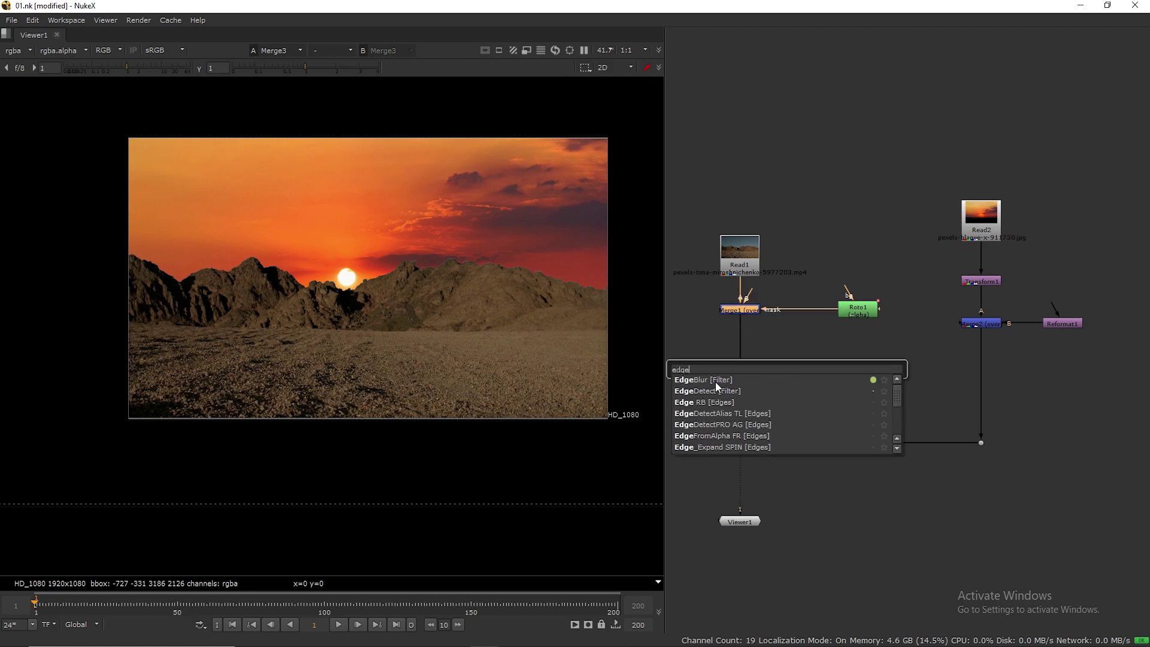
click(738, 381)
drag(591, 354, 868, 149)
mouse_move(760, 233)
mouse_down()
mouse_move(792, 232)
mouse_move(724, 234)
mouse_move(762, 241)
mouse_move(753, 232)
mouse_up()
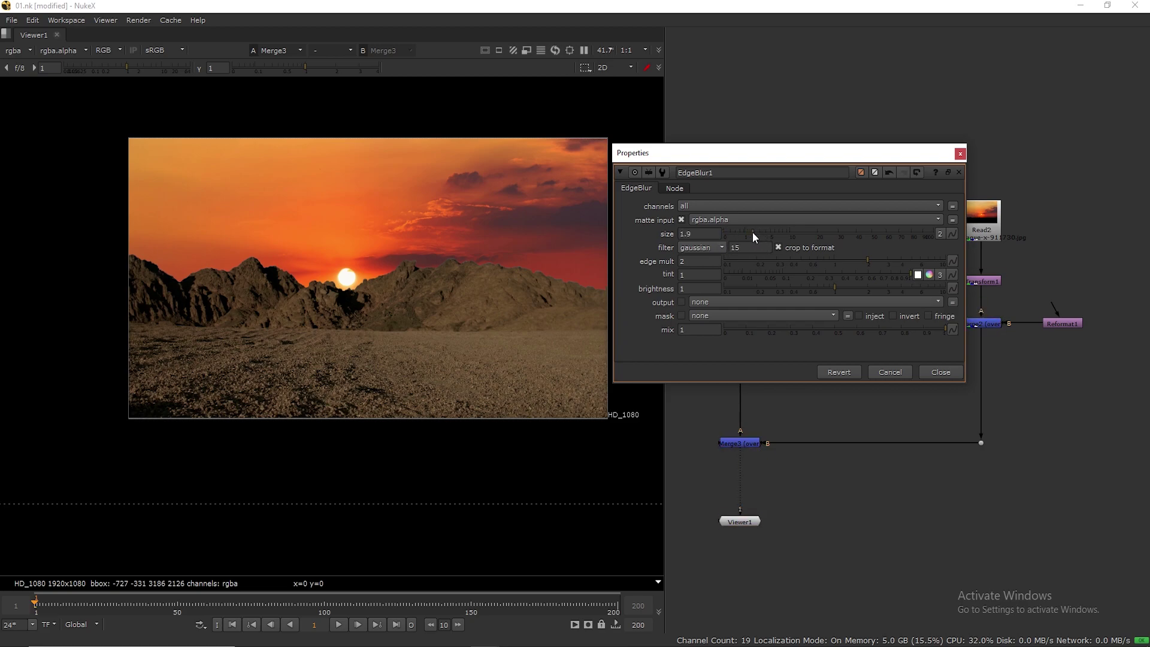
click(961, 154)
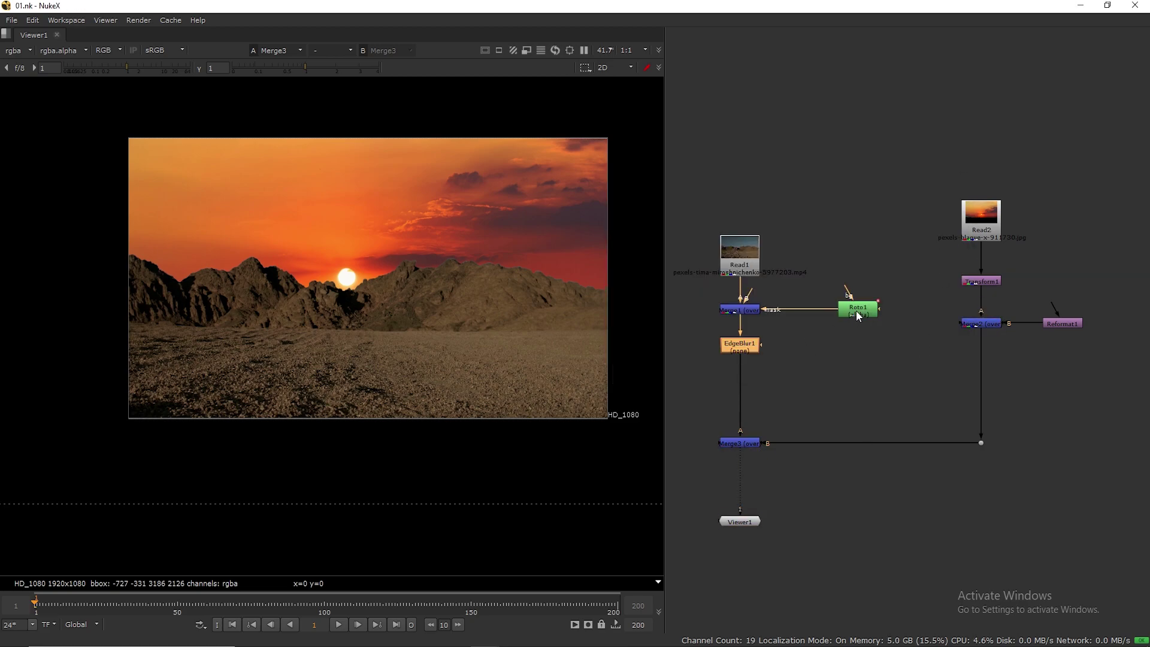
Tidy the node graph by moving Roto1 closer to Merge1 and the whole sunset branch closer to the desert branch
drag(854, 311, 800, 311)
middle_drag(893, 385, 899, 318)
drag(928, 117, 1118, 398)
drag(986, 377, 943, 378)
click(954, 417)
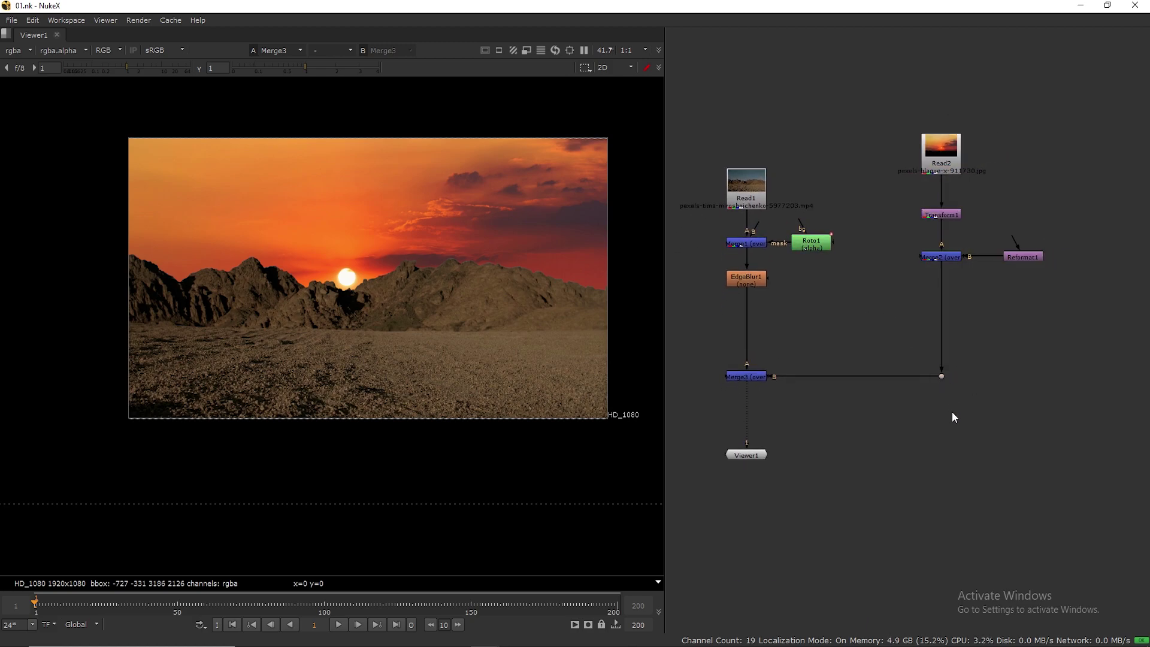
Add a Grade node after EdgeBlur1 in the desert branch
click(752, 277)
key(Tab)
text(gra)
click(710, 288)
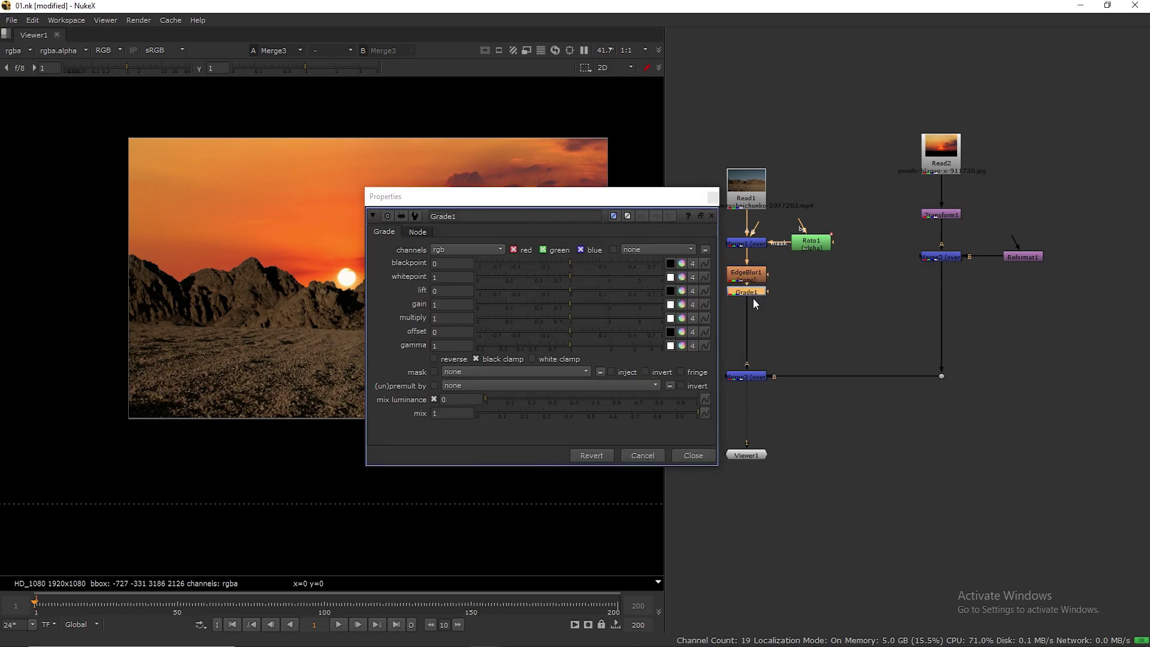
Darken the desert with Grade1 at whitepoint 0.94, lift -0.003, gain 1.12, multiply 0.055 and gamma 0.95, and save the script
drag(600, 195, 964, 141)
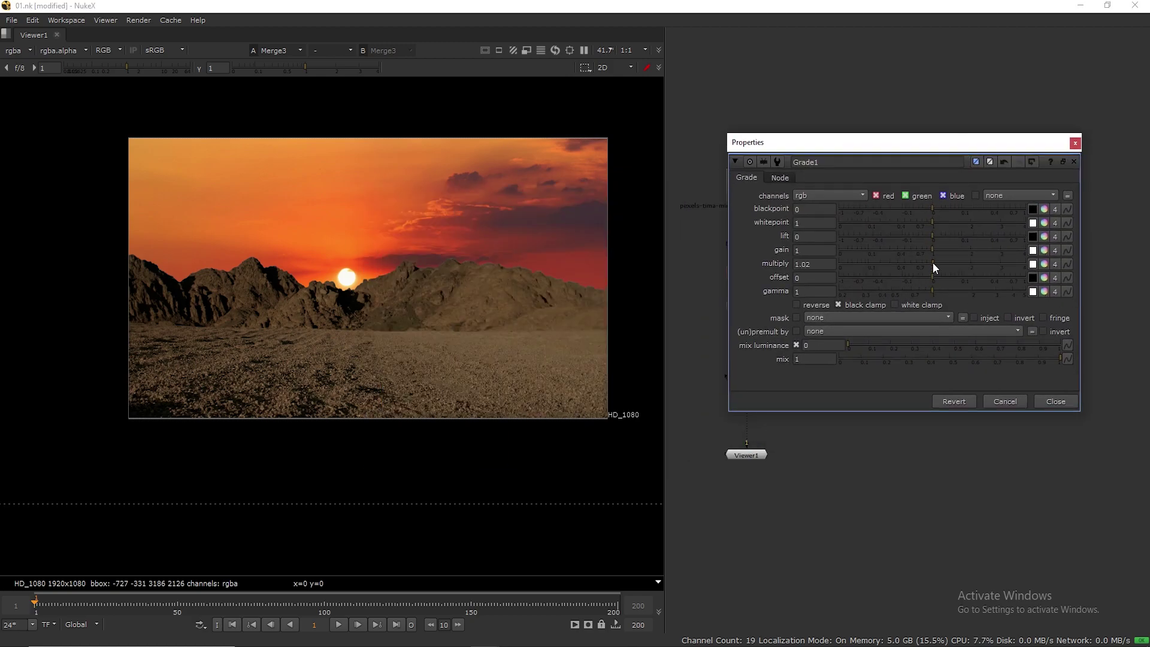
drag(936, 266, 863, 268)
drag(934, 236, 928, 289)
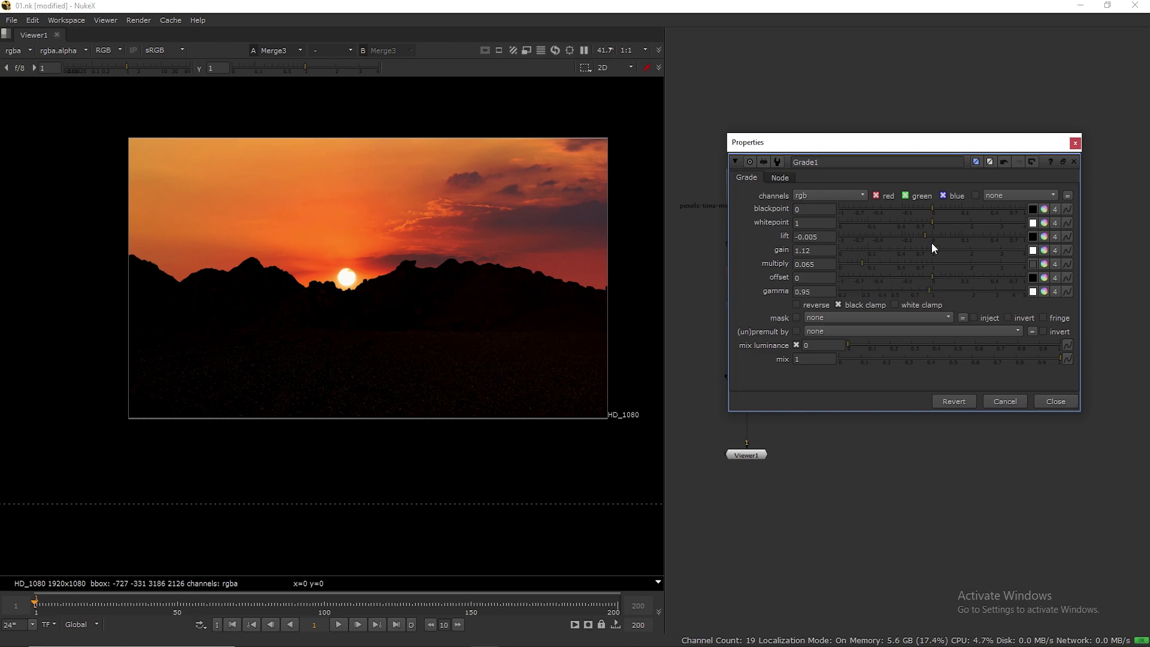
mouse_move(933, 223)
mouse_down()
mouse_move(908, 223)
mouse_move(927, 235)
mouse_up()
drag(864, 261, 861, 258)
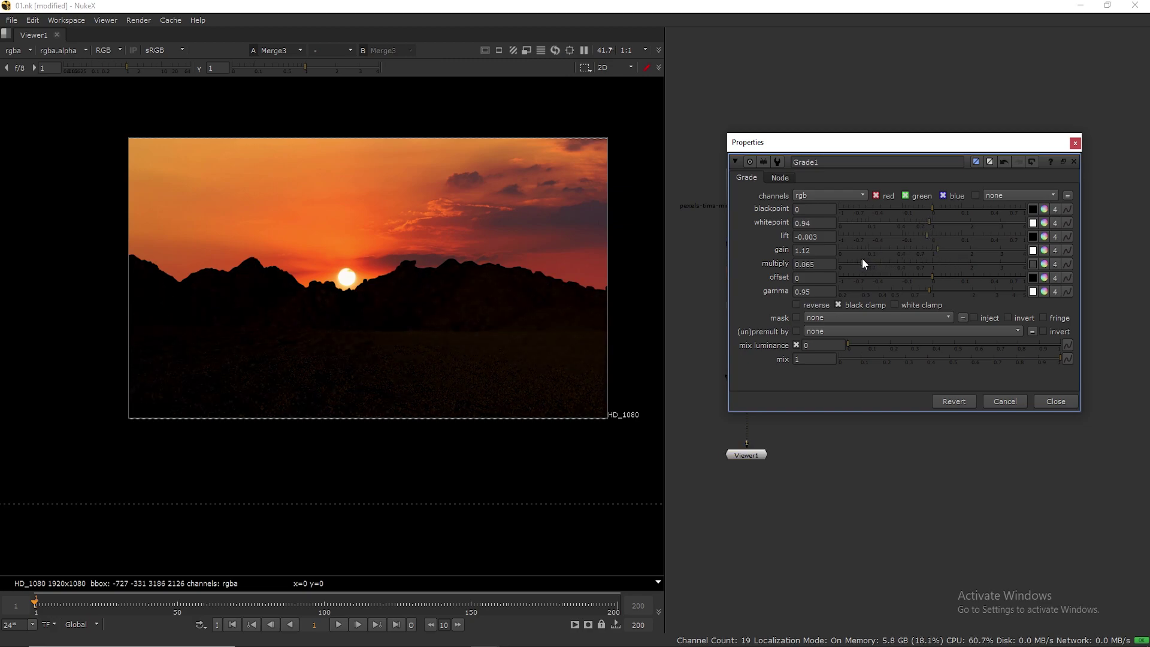
click(1076, 142)
key(ctrl+s)
Tidy the sunset branch by moving Transform1, Merge2 and Reformat1 up closer to Read2
drag(949, 213, 949, 201)
drag(909, 234, 1049, 270)
drag(1035, 256, 1034, 232)
click(998, 288)
click(946, 235)
click(979, 340)
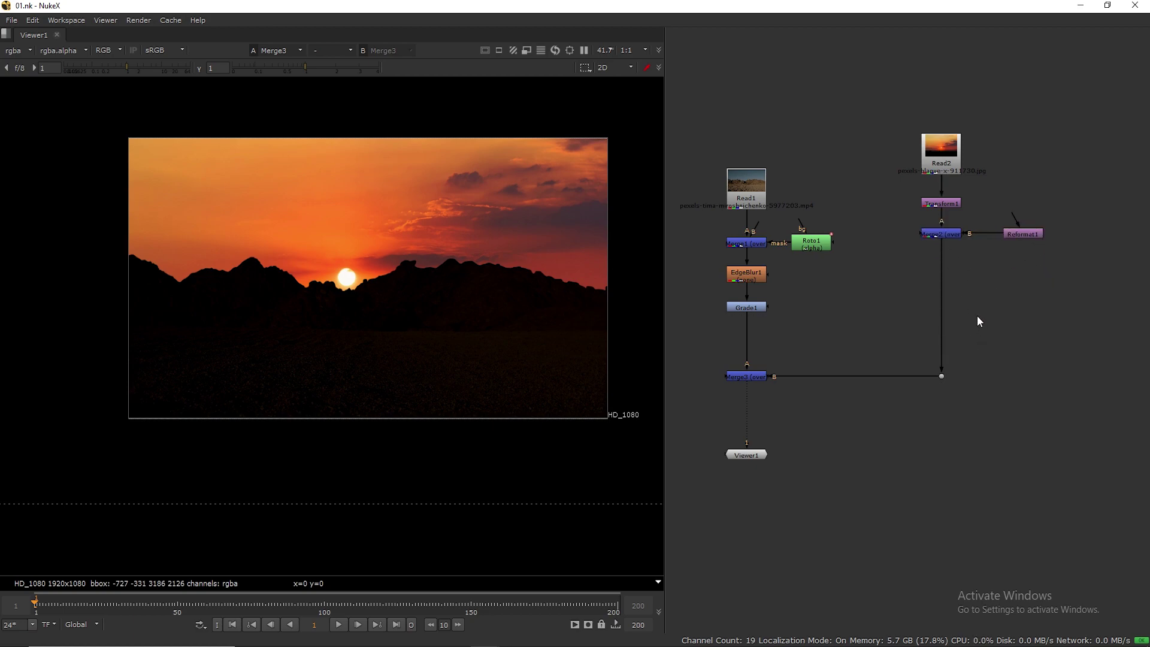
Try a Glow node after Merge2 in the sunset branch with its brightness set to 0.52
click(954, 234)
key(Tab)
text(glo)
key(Return)
drag(735, 165, 846, 121)
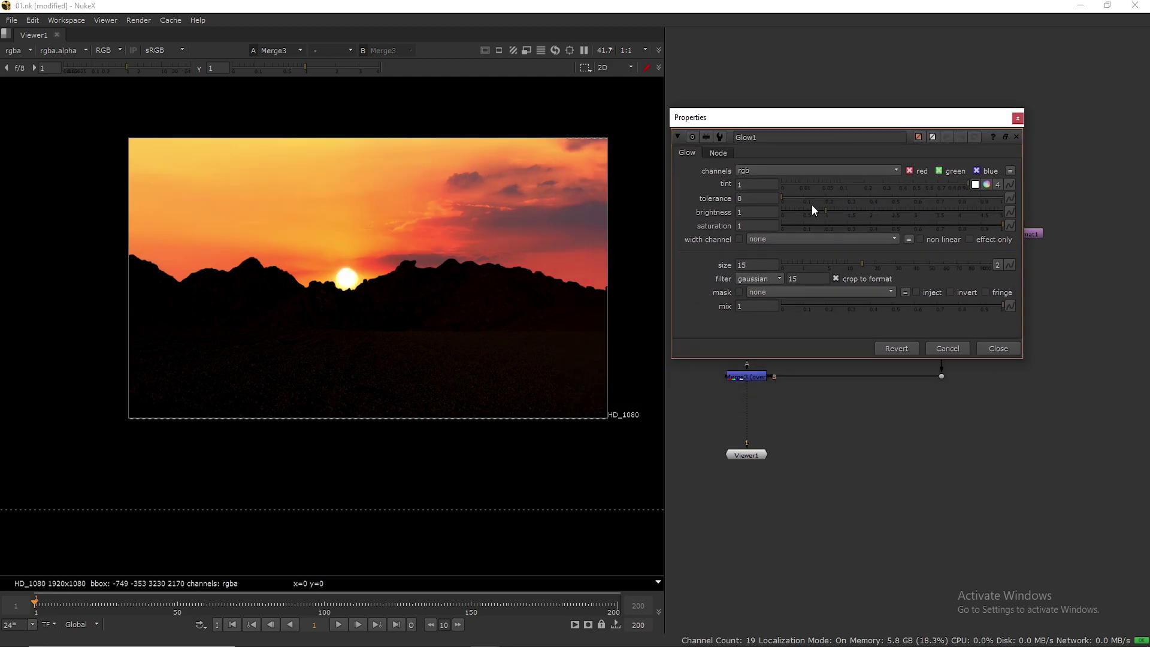
mouse_move(826, 212)
mouse_down()
mouse_move(788, 214)
mouse_move(803, 215)
mouse_up()
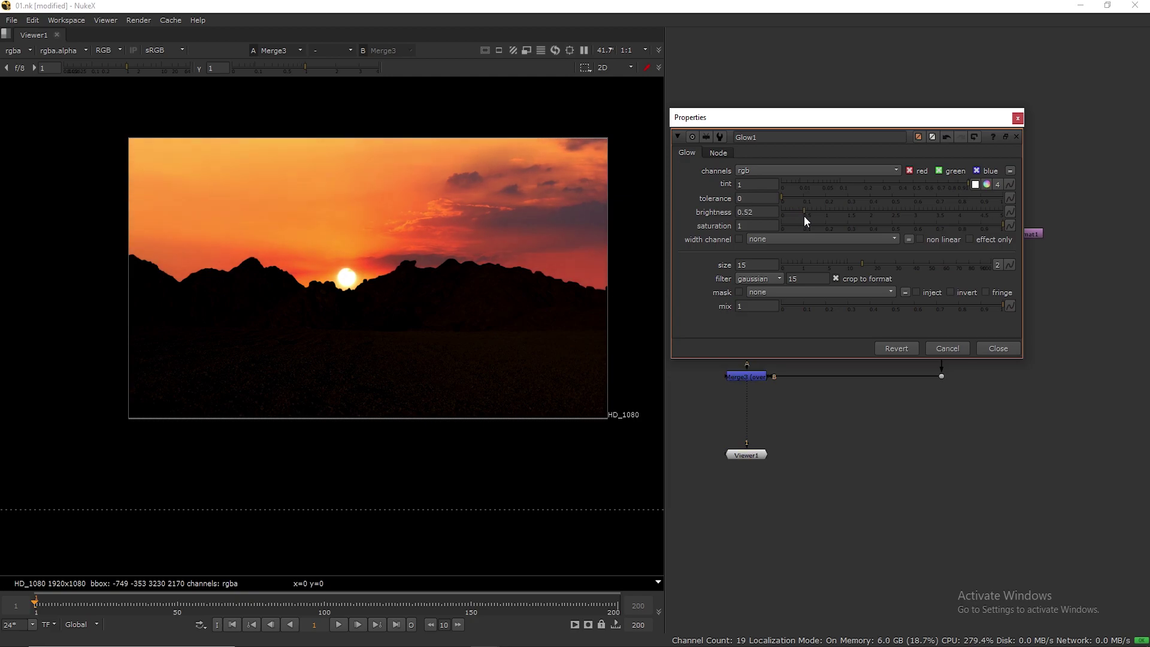
click(1017, 118)
Reposition the Merge3 row and Viewer1 in the node graph and save the script
drag(708, 358, 943, 359)
click(903, 411)
key(ctrl+s)
drag(756, 458, 757, 493)
Add a VolumeRays node and insert it between the sunset branch's dot and Merge3
key(Tab)
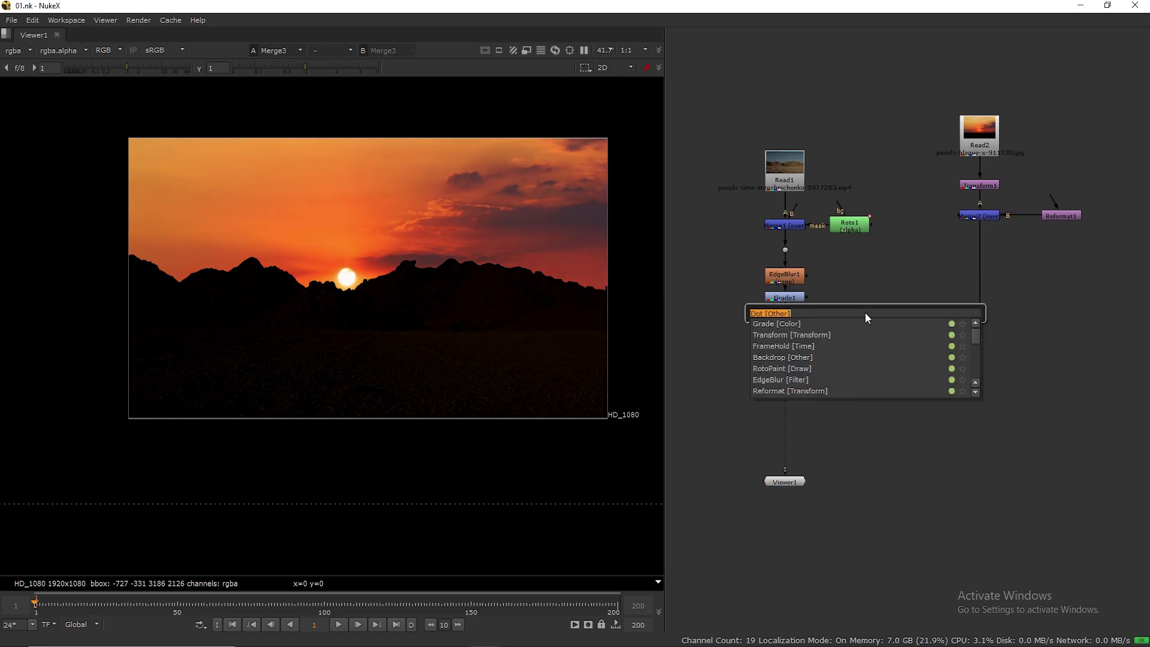
text(v)
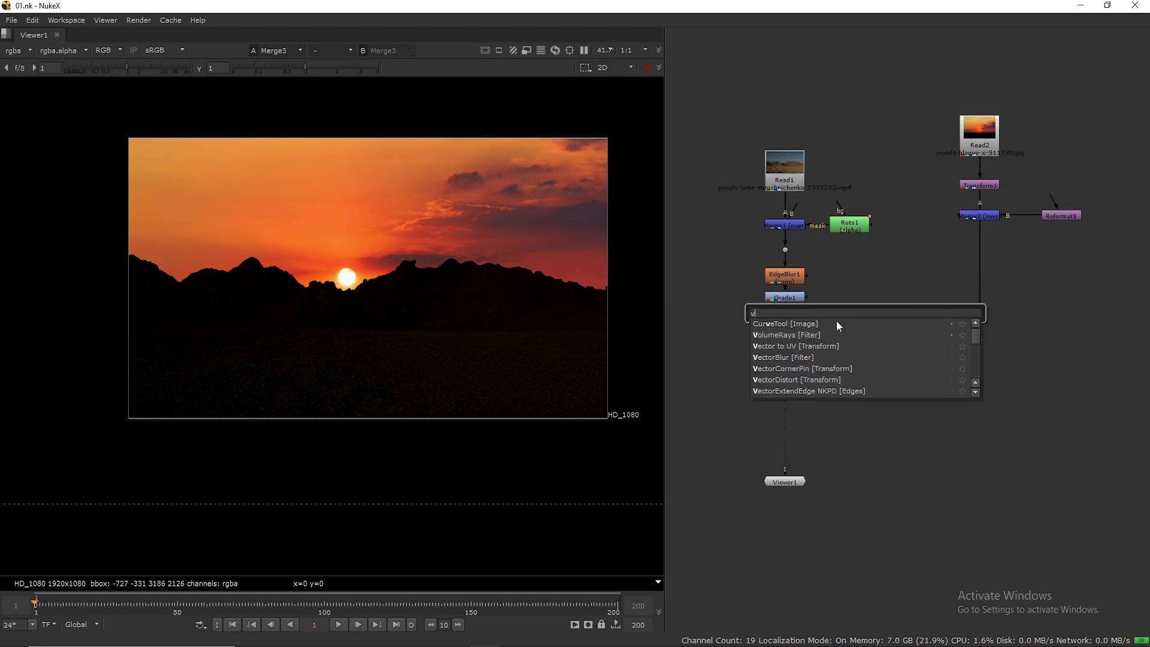
click(786, 335)
drag(838, 81, 552, 88)
drag(872, 311, 902, 337)
drag(532, 86, 906, 80)
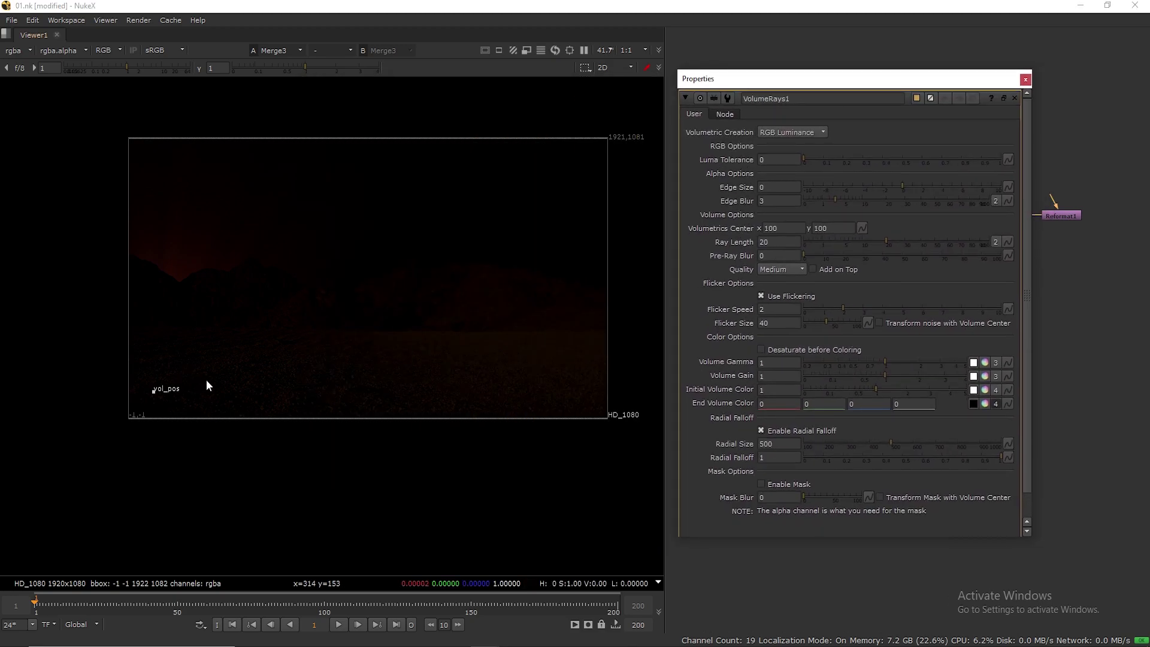
Centre the volume rays on the sun at about 880, 536, enable Add on Top and set the ray length to 36.5
drag(153, 391, 349, 273)
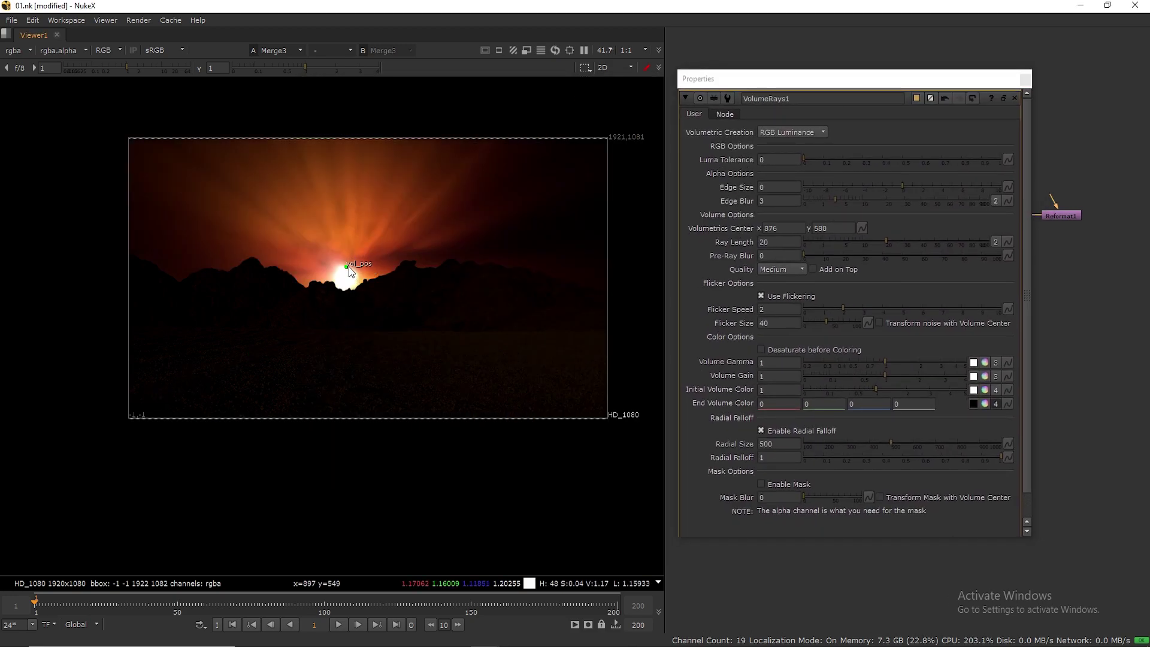
click(812, 269)
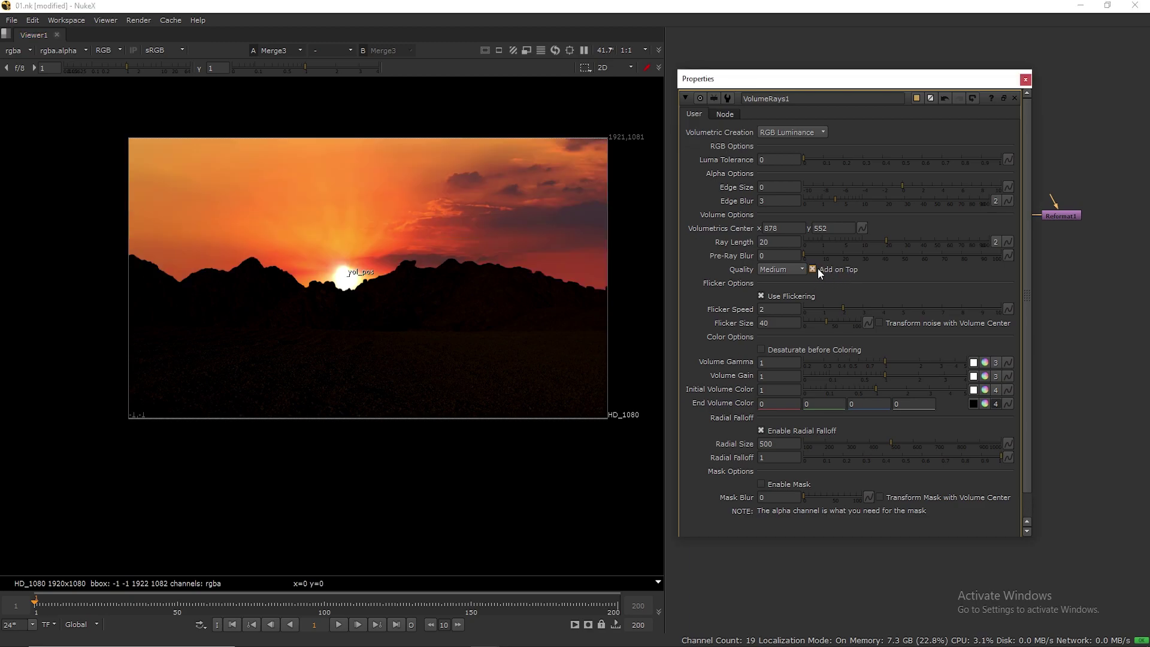
mouse_move(358, 280)
mouse_down()
mouse_move(348, 264)
mouse_move(350, 281)
mouse_up()
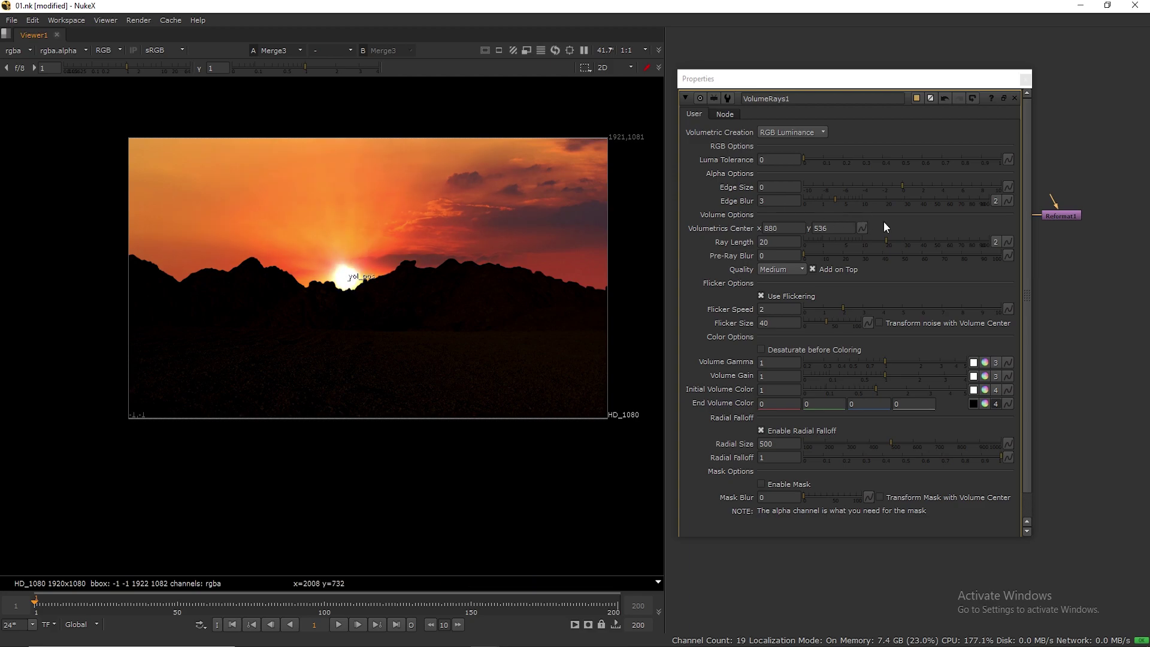
drag(885, 241, 916, 242)
click(1026, 79)
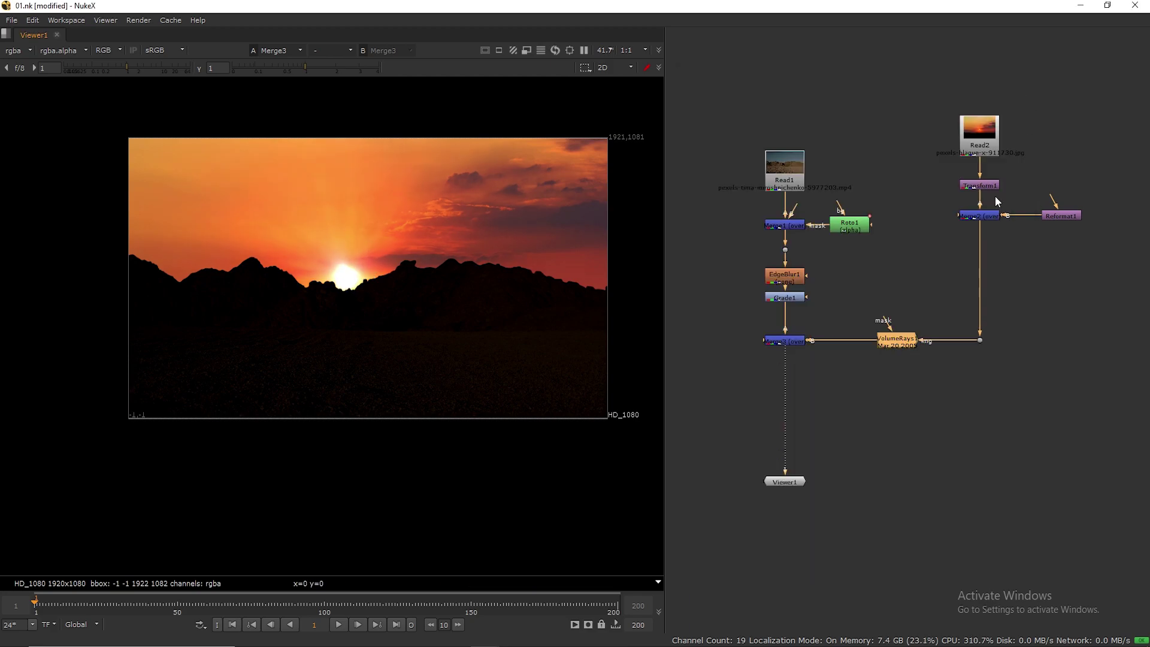
Move VolumeRays1 out of the sunset branch to directly after Merge3 and recentre its rays on the sun at about 870, 560
key(ctrl+shift+x)
drag(931, 342, 792, 381)
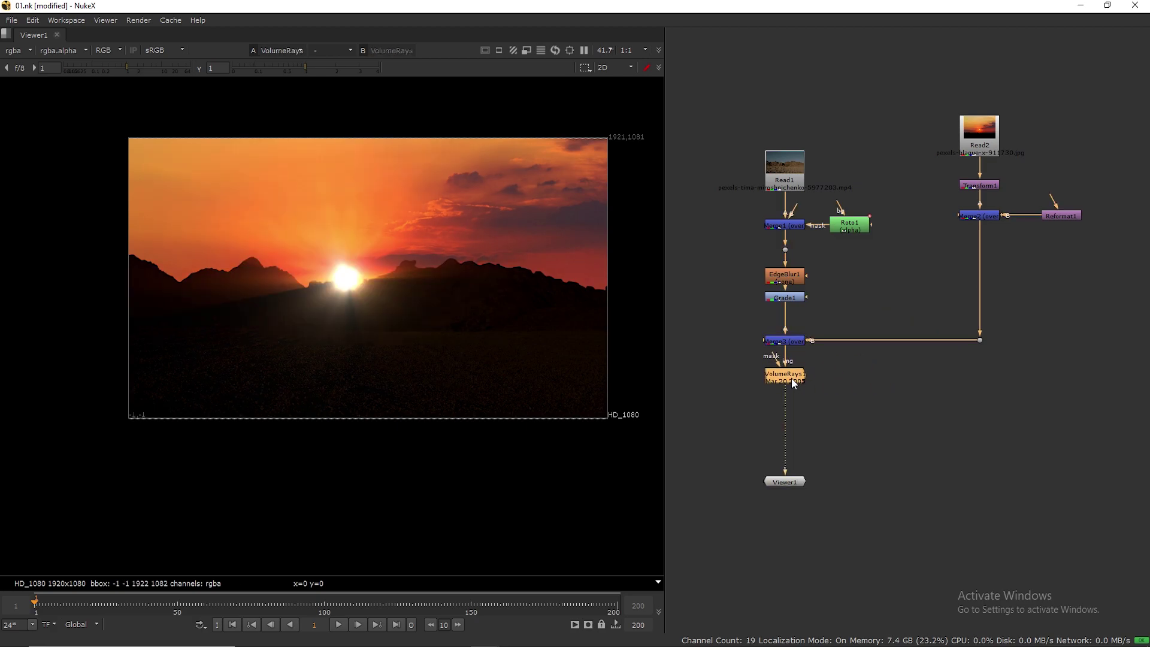
double_click(792, 379)
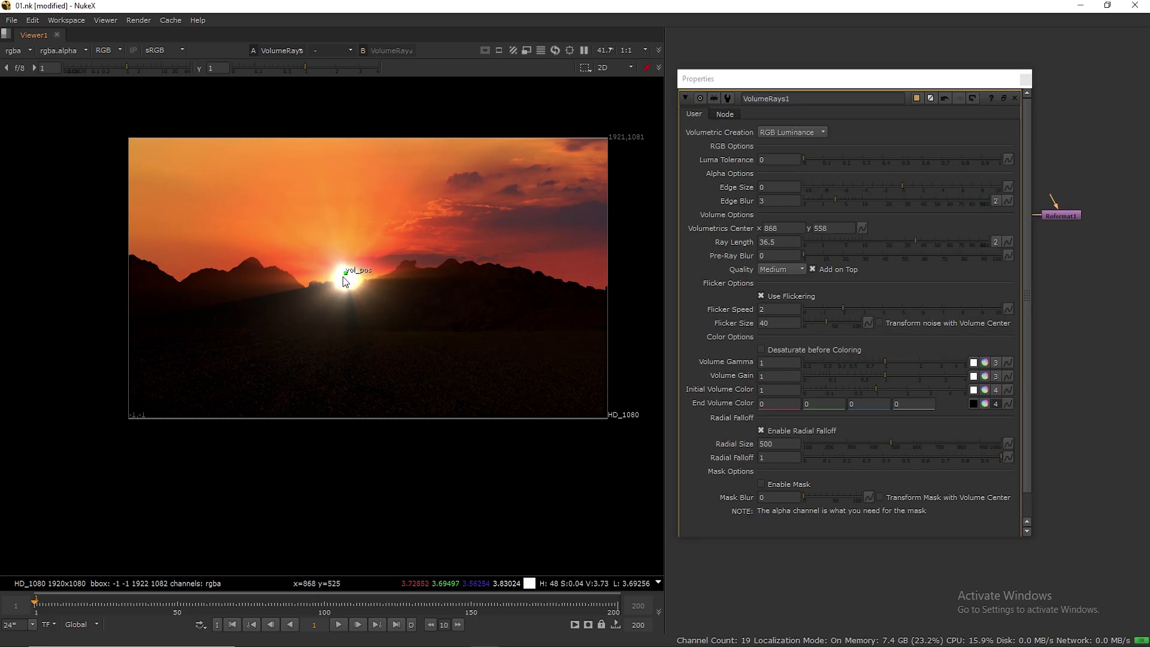
drag(346, 282, 347, 280)
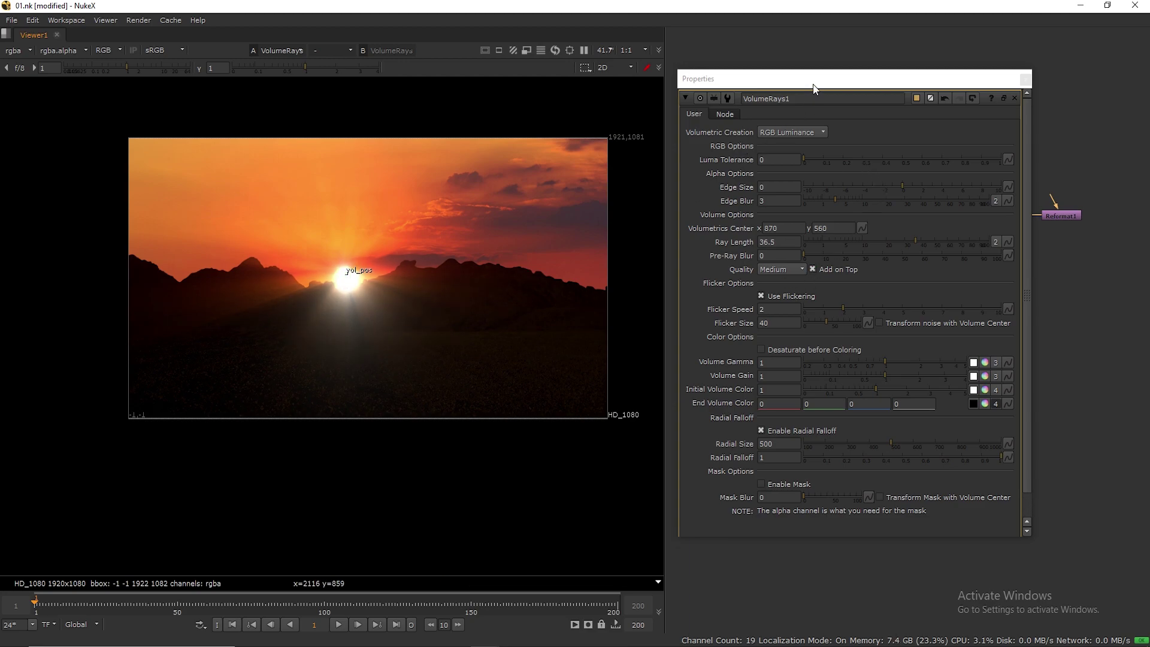
Set VolumeRays1's luma tolerance to 0.385, edge size to 2.1, ray length to 6 and pre-ray blur to 14.5
drag(814, 85, 809, 73)
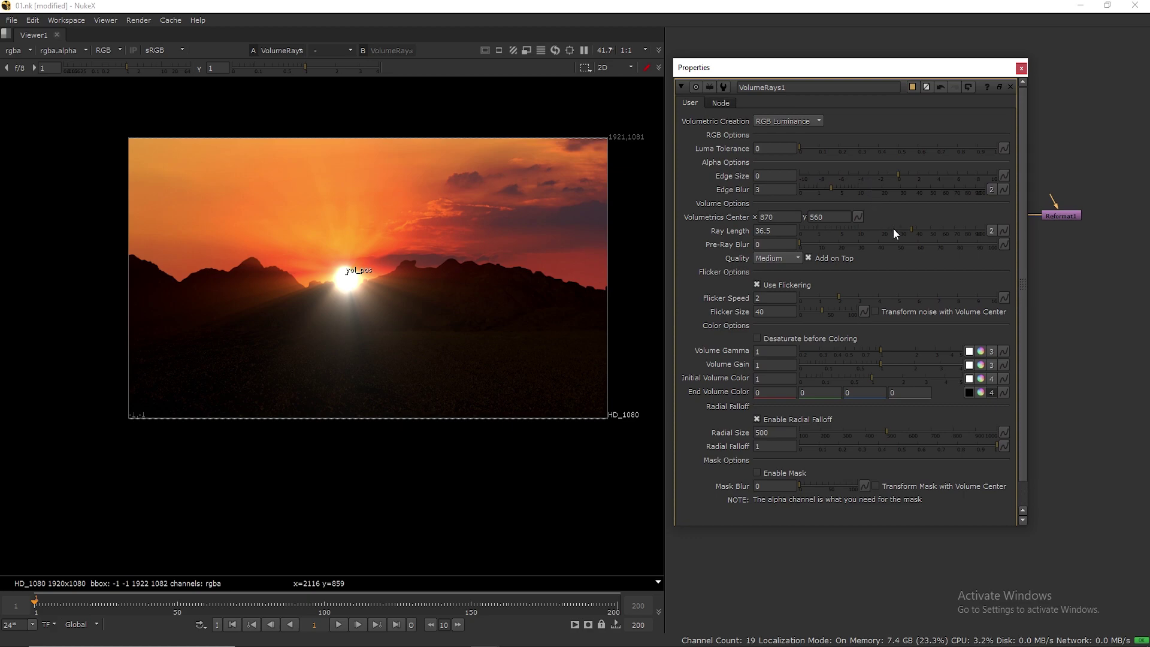
drag(900, 229, 853, 229)
drag(800, 148, 918, 180)
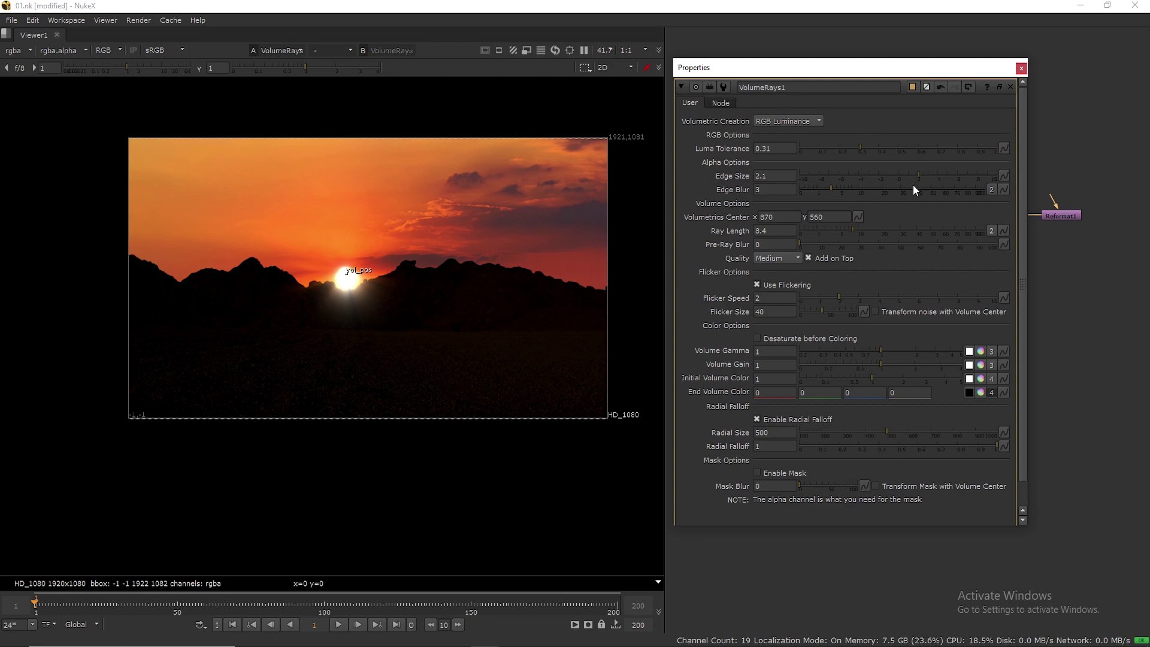
mouse_move(863, 150)
mouse_down()
mouse_move(887, 148)
mouse_move(818, 149)
mouse_move(948, 170)
mouse_move(874, 167)
mouse_up()
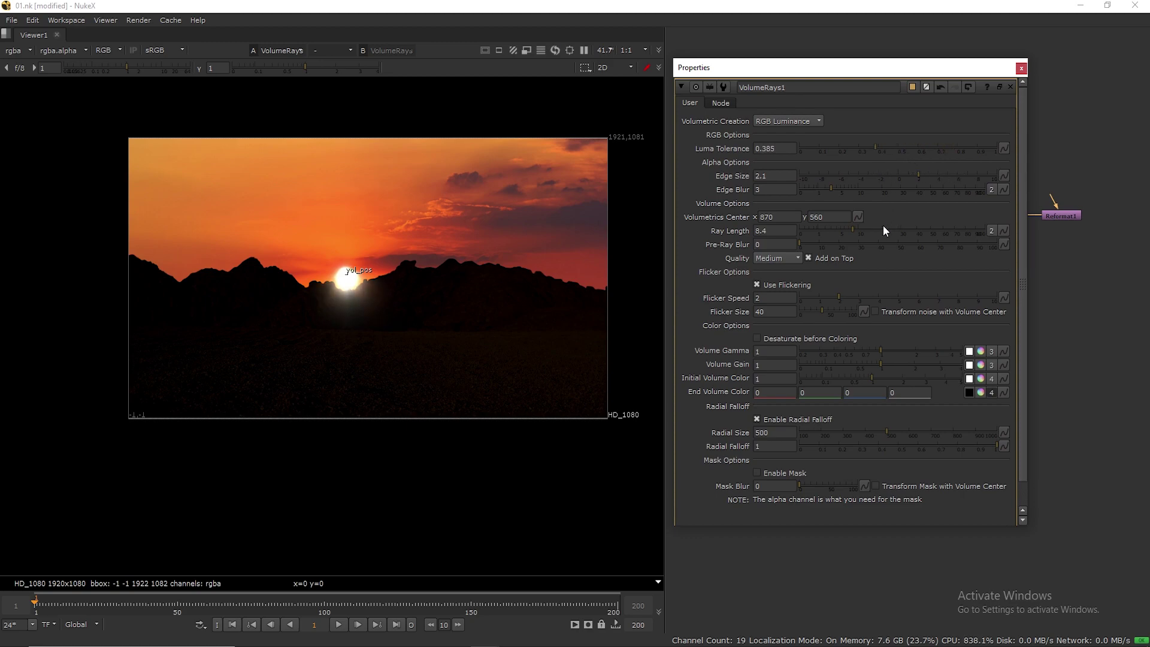
drag(857, 229, 831, 242)
Set the rays' flicker speed to 1.5, flicker size to 58, volume gamma to 0.96, volume gain to 0.68 and initial volume colour to 0.56
click(851, 297)
drag(854, 297, 832, 294)
click(821, 309)
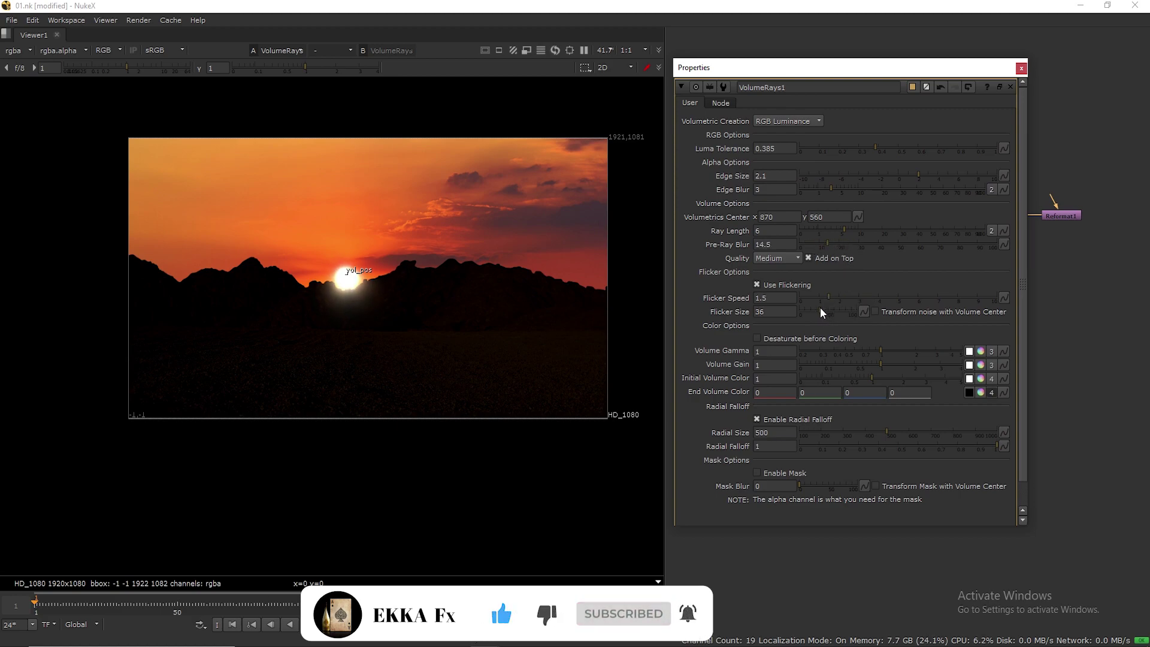
mouse_move(837, 311)
mouse_down()
mouse_move(810, 311)
mouse_move(832, 312)
mouse_up()
click(883, 351)
drag(883, 350, 854, 379)
click(862, 377)
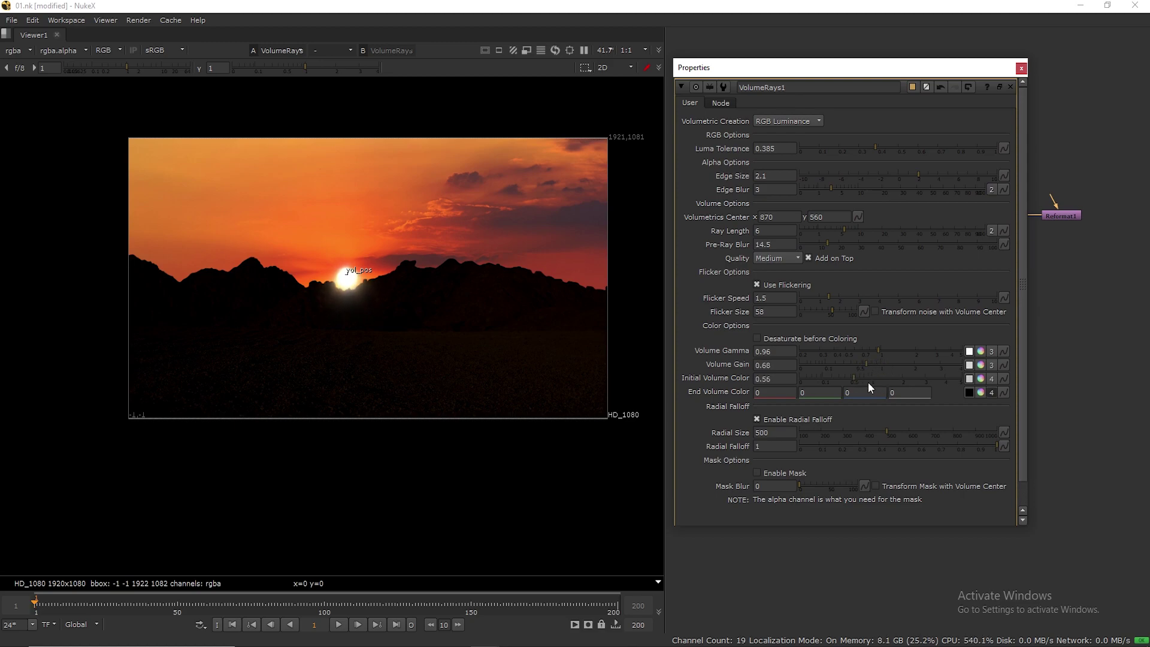
Refine the rays with radial size 725, luma tolerance 0.025, edge size 2.5, ray length 20, pre-ray blur 16.5 and volume gamma 1.08
drag(885, 431, 936, 431)
drag(844, 228, 860, 231)
drag(870, 148, 805, 149)
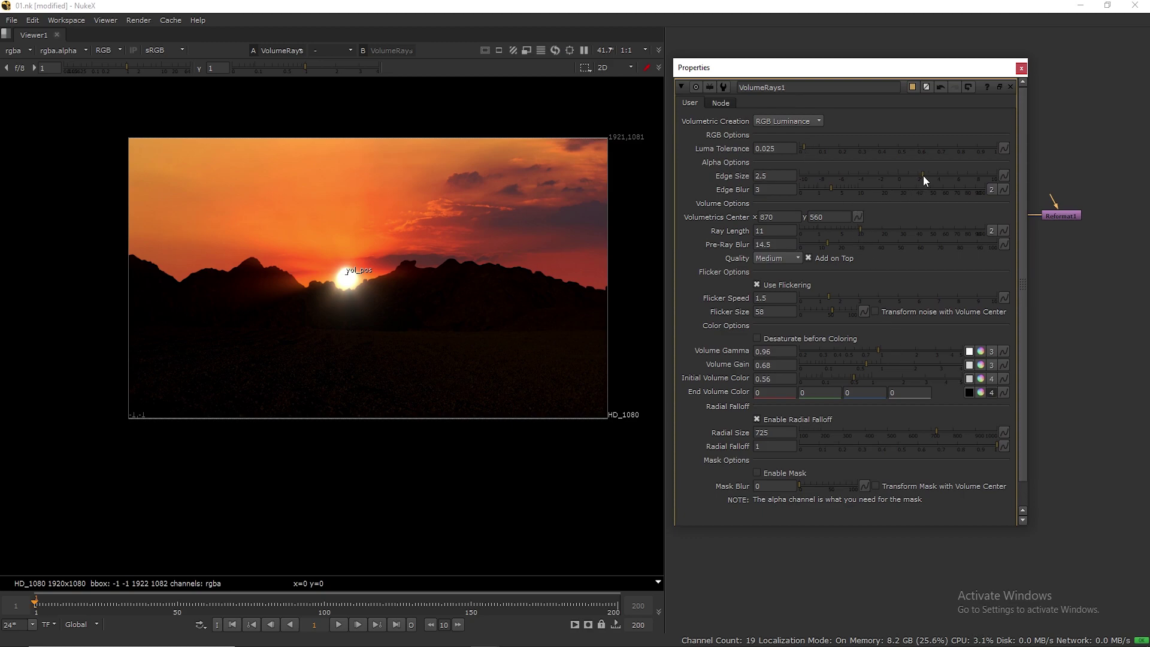
drag(862, 230, 832, 244)
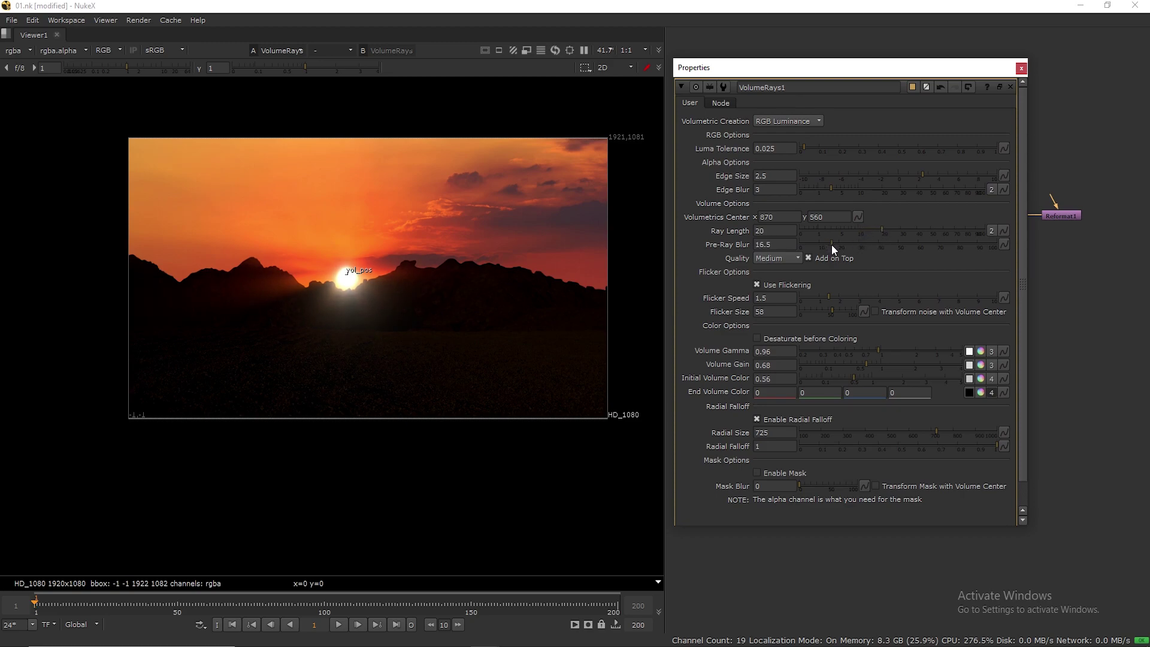
drag(878, 351, 881, 350)
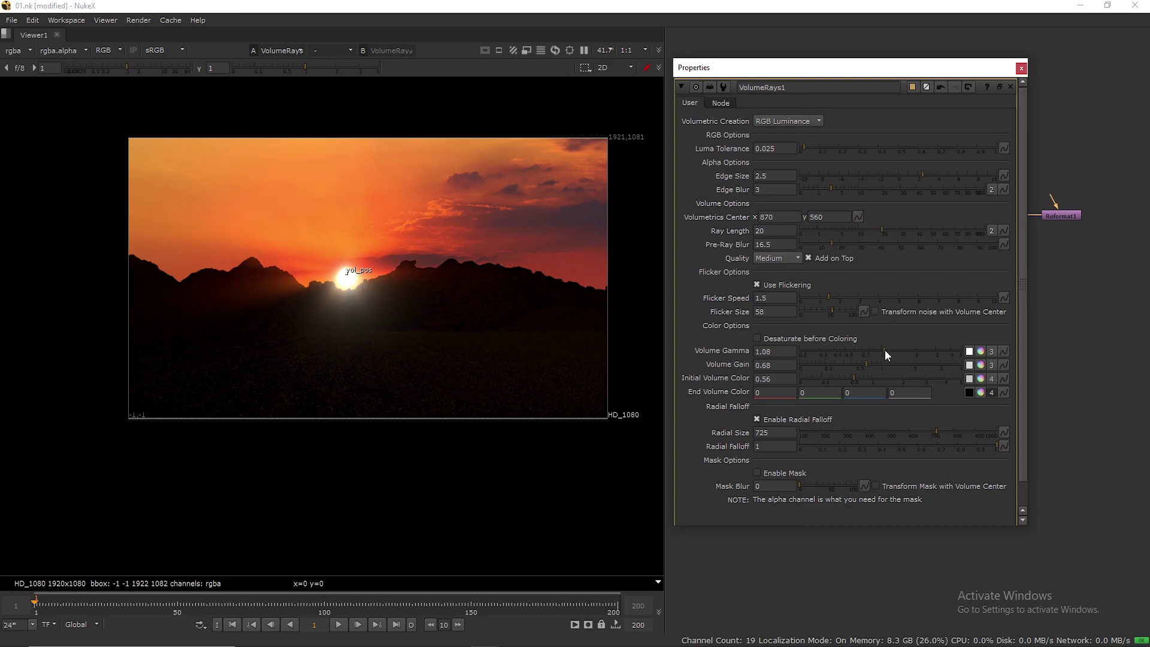
click(1022, 68)
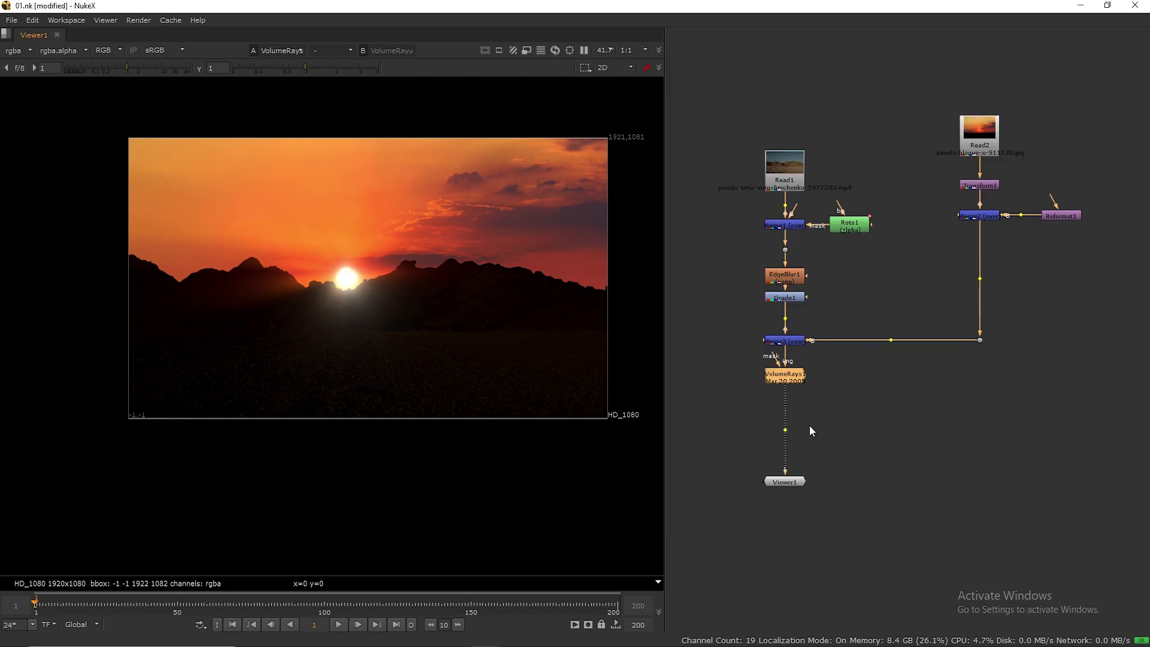
Compare the composite with VolumeRays1 disabled and enabled
key(d)
key(d)
key(d)
key(d)
Refine Grade1 to lift -0.008, gain 1.18, offset -0.0005 and gamma 0.9, and save the script
double_click(788, 298)
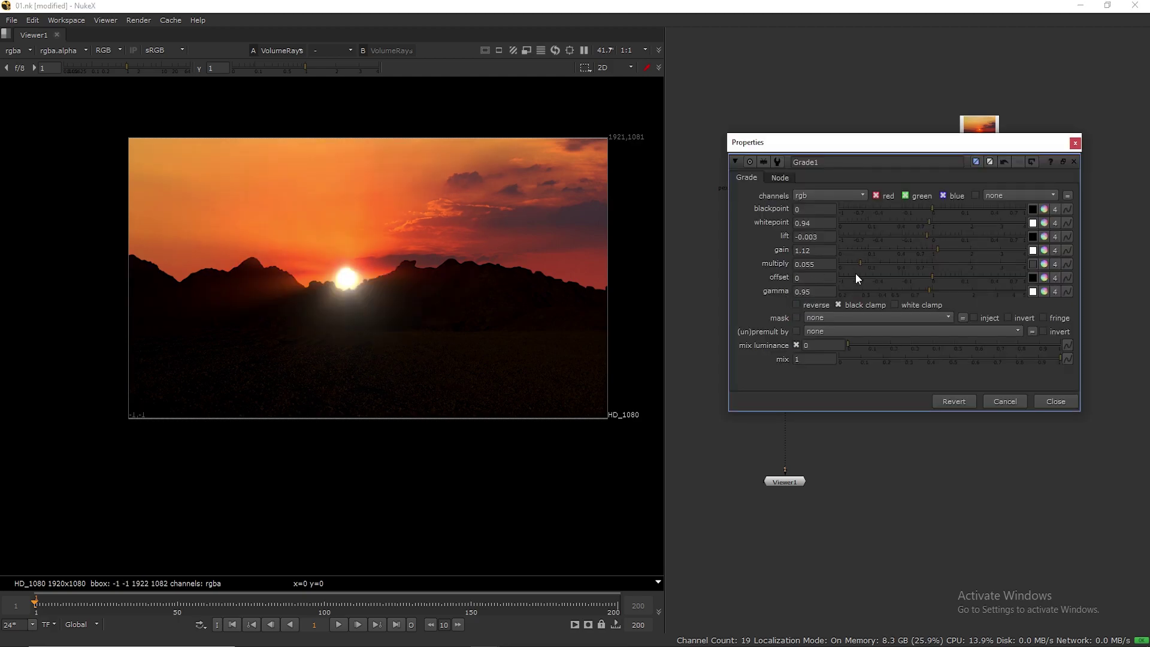
click(926, 296)
drag(932, 275, 924, 237)
key(ctrl+s)
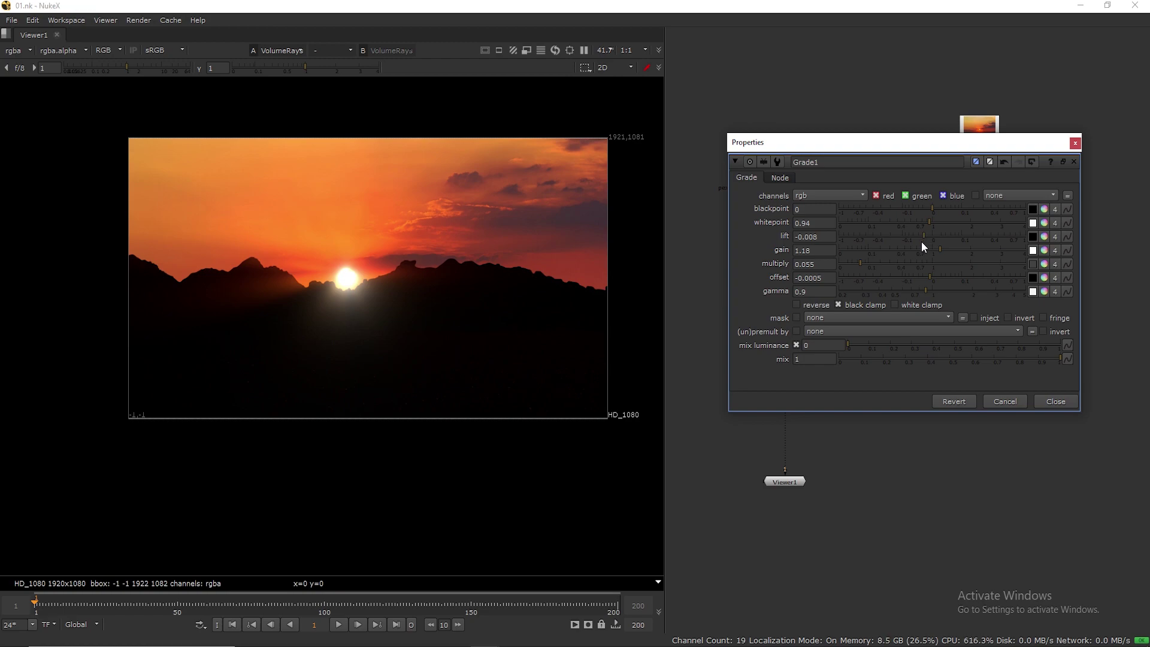
click(1075, 143)
Move the whole sunset branch closer to the desert branch
drag(926, 100, 1110, 329)
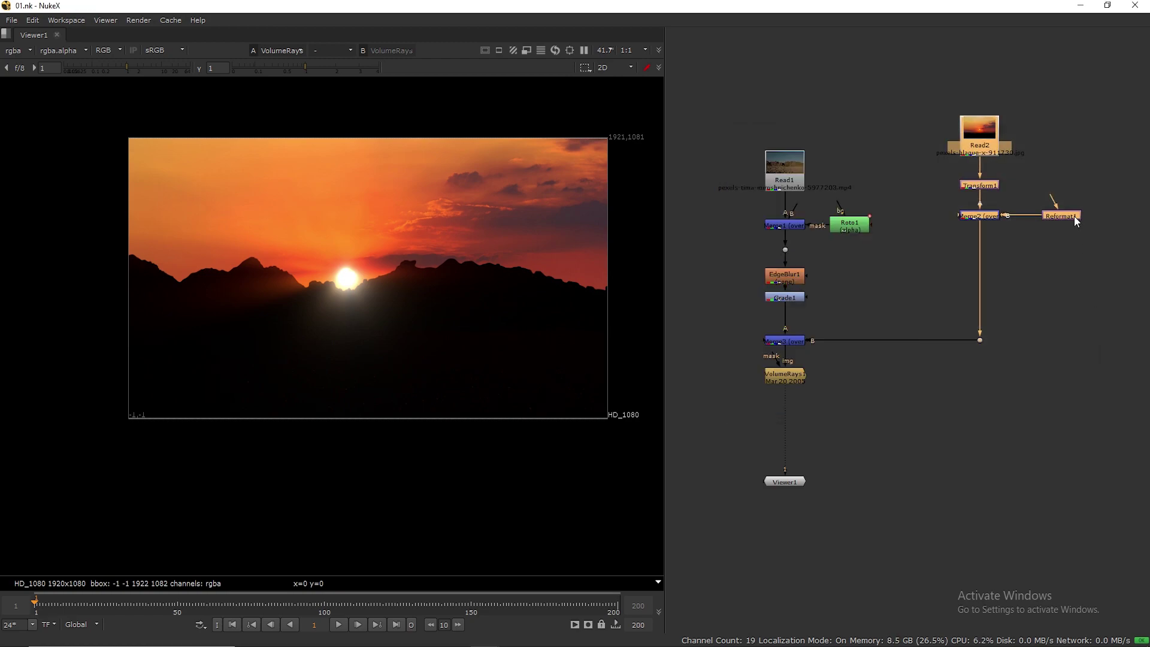
drag(1074, 217, 1026, 217)
click(1013, 255)
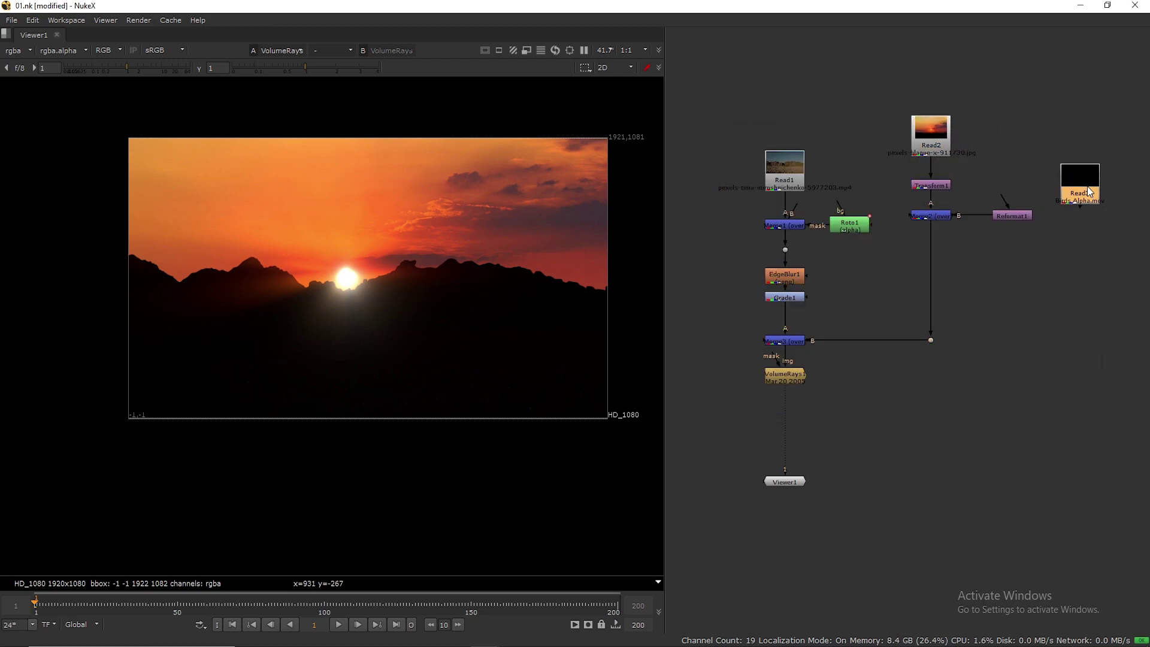
Bring in the Birds_Alpha.mov clip as Read3, view it, and return the viewer to VolumeRays1
drag(1087, 192, 1081, 239)
middle_drag(1043, 313, 953, 302)
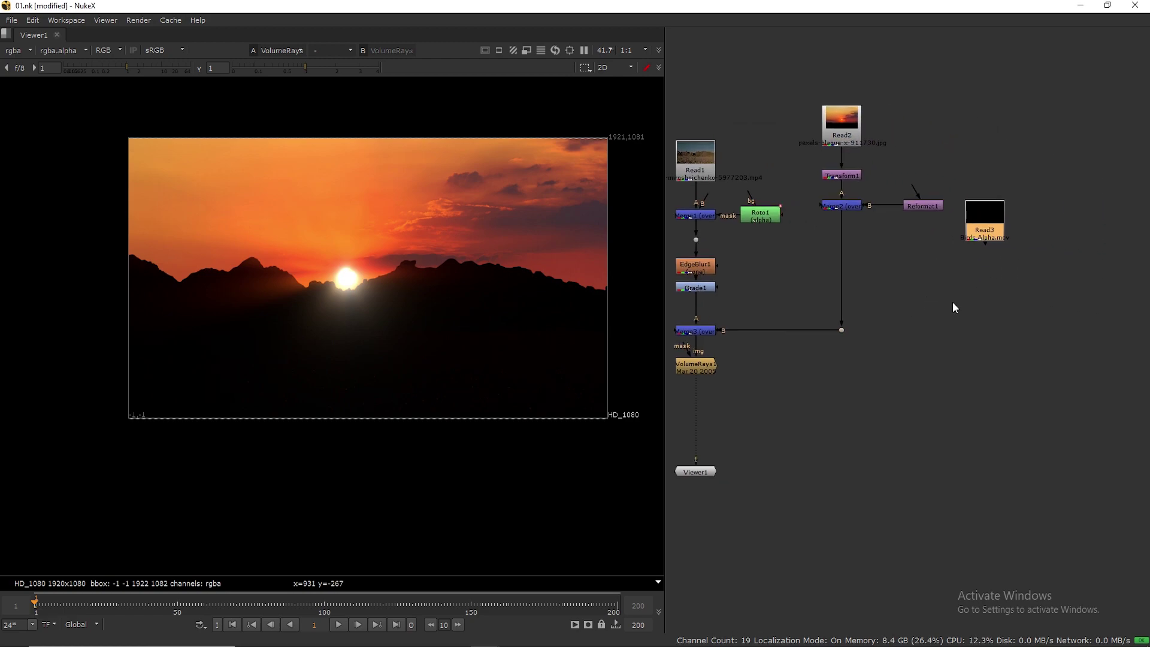
key(1)
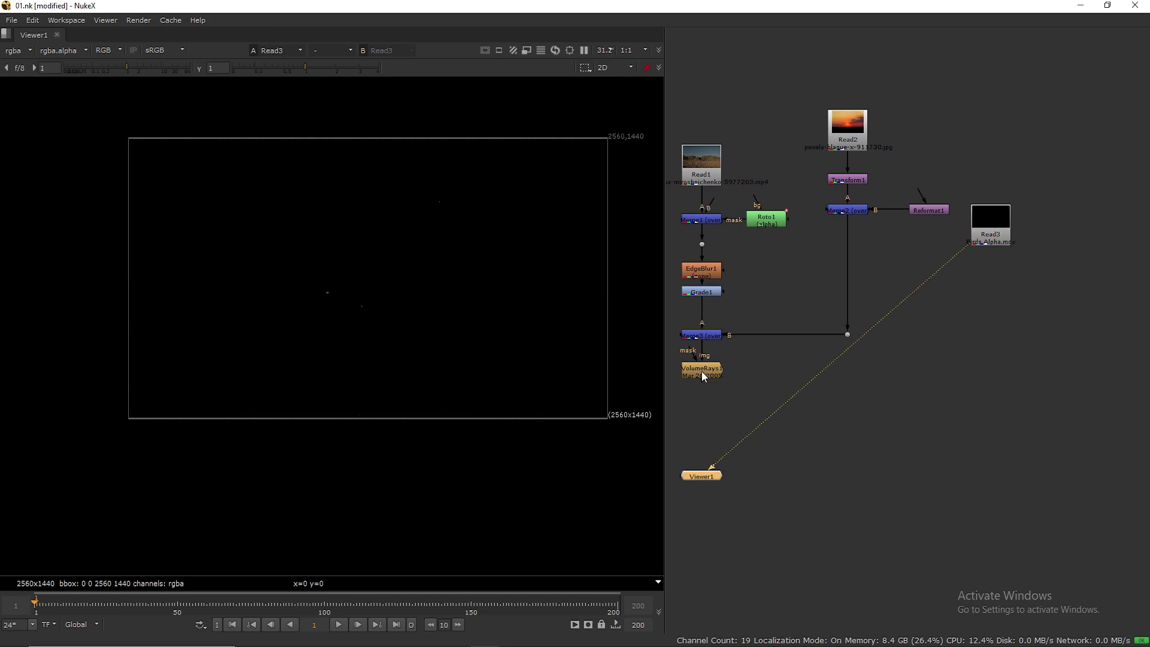
drag(702, 372, 703, 371)
Move the sunset branch farther from the desert branch and place Read3 in the gap between them
drag(985, 232, 1010, 200)
middle_drag(986, 258, 1026, 263)
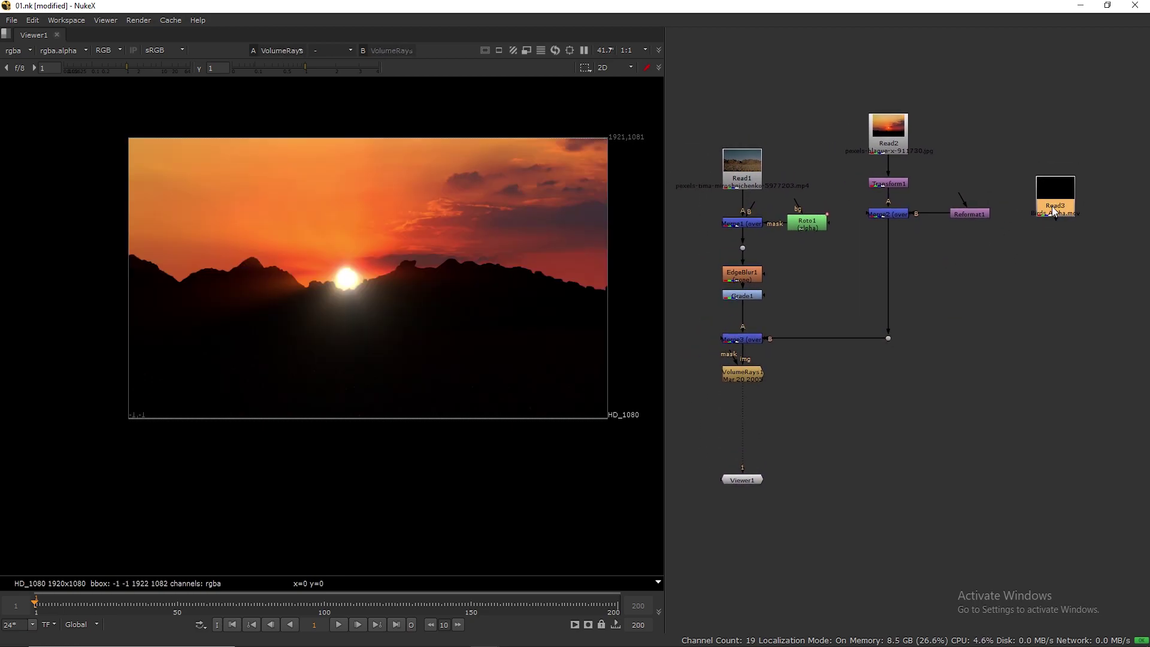
drag(849, 98, 999, 359)
drag(889, 339, 1003, 339)
drag(1058, 204, 894, 166)
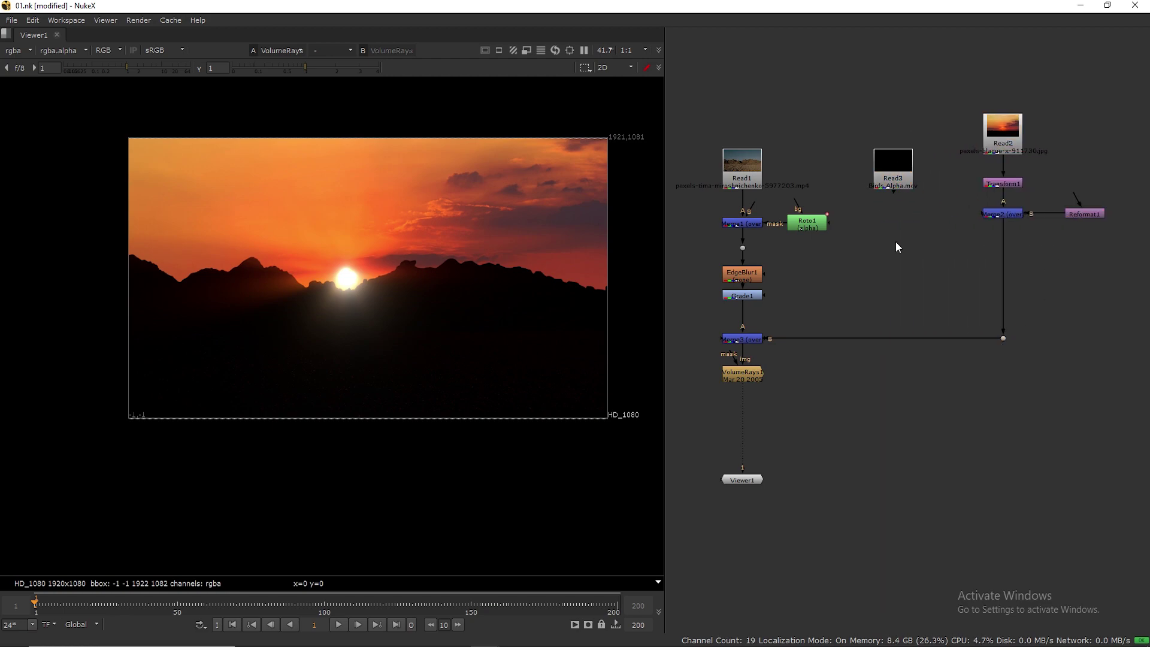
Add a Merge node below Read3 and a Transform node directly after Read3
key(m)
click(861, 162)
drag(901, 246, 903, 280)
drag(888, 166, 888, 153)
key(Tab)
text(t)
click(789, 158)
drag(889, 184, 889, 197)
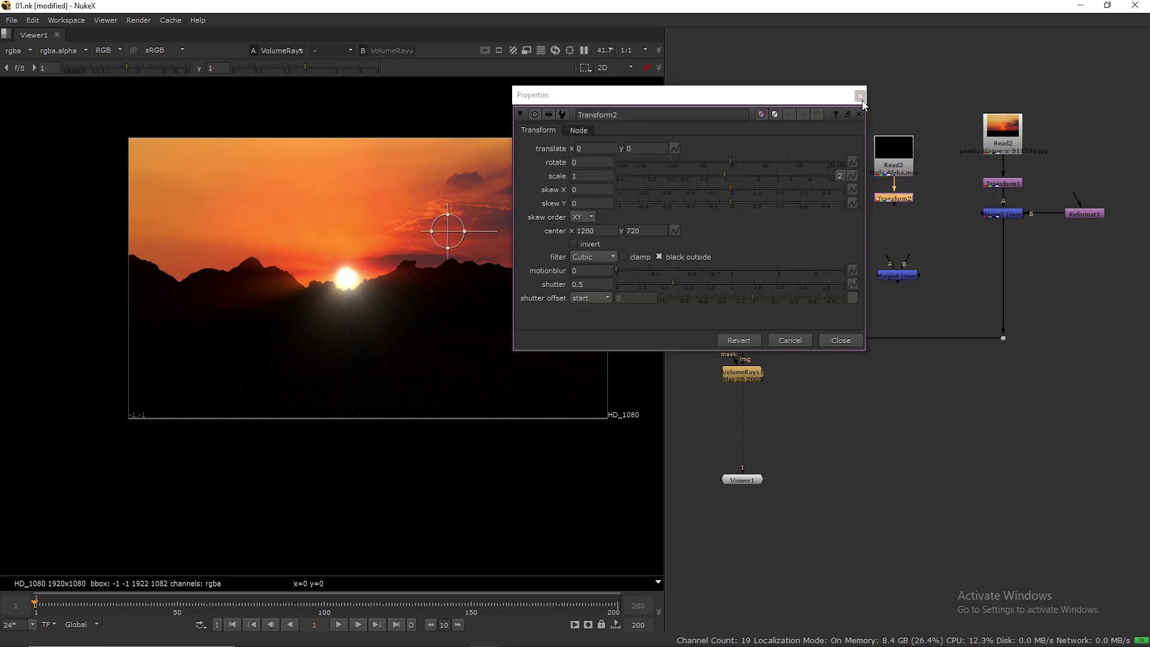
click(861, 96)
Add a Reformat node beside Merge4, connect Merge4's A input to Transform2 and B input to Reformat2, and tidy the birds branch
drag(902, 273, 897, 200)
key(Tab)
text(ref)
click(825, 215)
key(ctrl+shift+x)
click(860, 140)
drag(894, 253, 904, 197)
click(938, 210)
drag(851, 117, 941, 219)
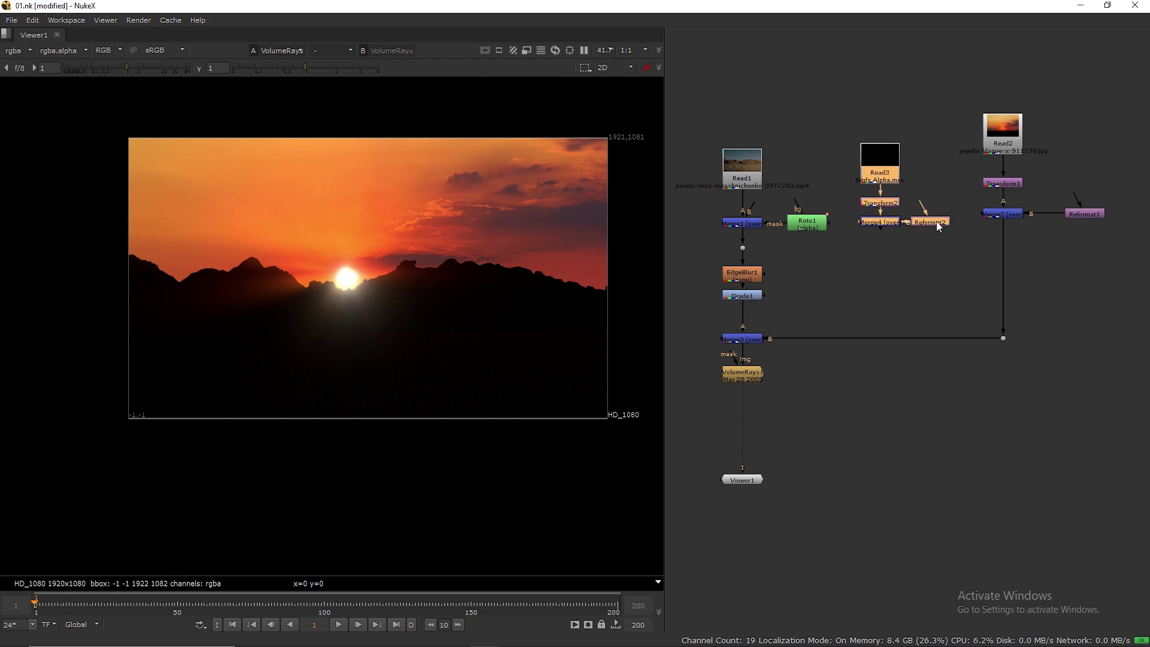
Try to route the birds branch's Merge4 output into a Dot on the sunset connection line
click(886, 232)
ctrl+click(882, 338)
drag(882, 232, 879, 338)
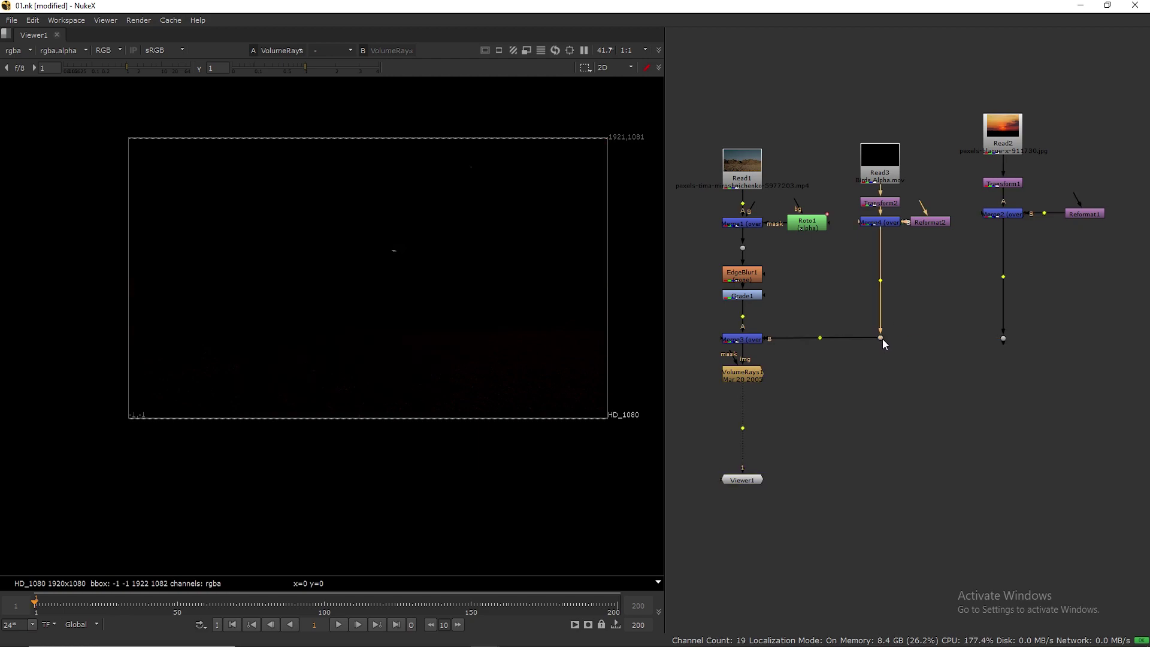
key(ctrl+z)
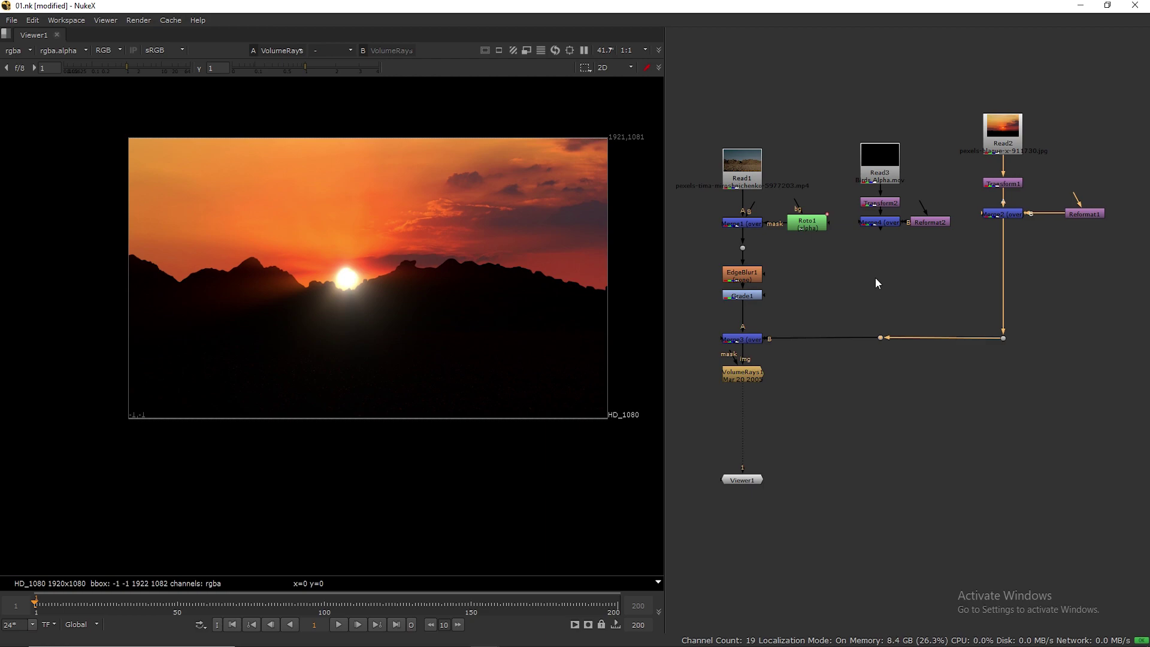
Try to join the birds branch to the sunset line through an extra Dot, and remove the Dots on that line
key(Tab)
text(dot)
click(809, 289)
drag(876, 348, 882, 341)
drag(891, 330, 884, 338)
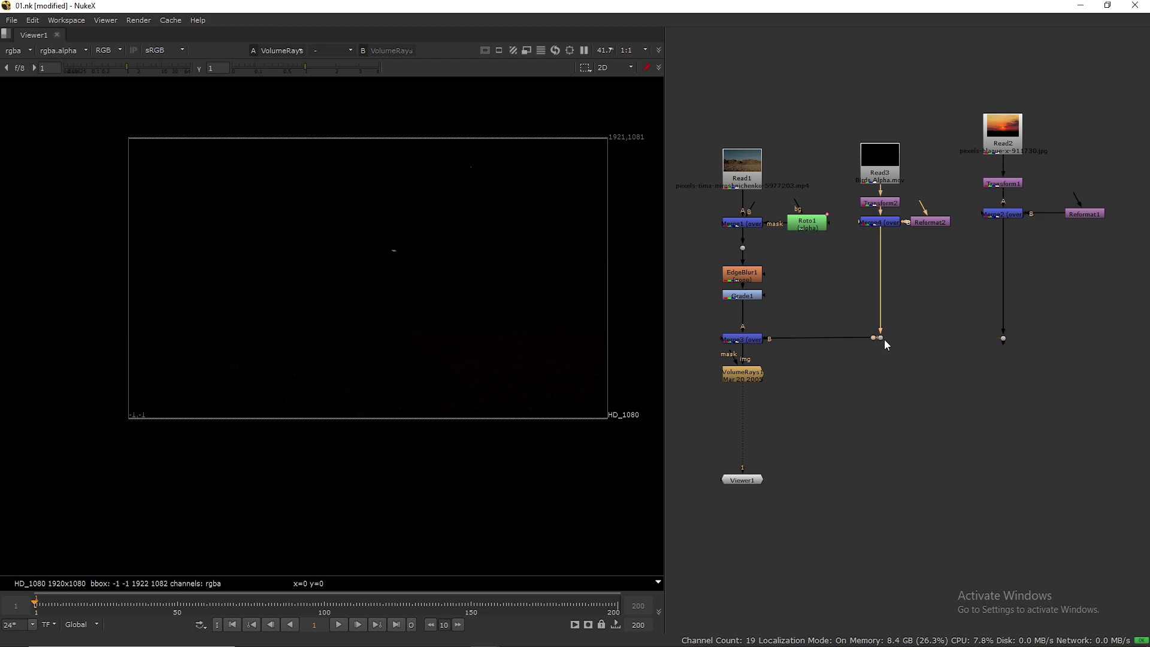
key(ctrl+z)
drag(858, 315, 875, 336)
click(882, 336)
key(Delete)
click(872, 336)
click(883, 354)
Add a Merge node below Merge4, connect its A input to Merge4, and insert it into the sunset line so the sunset feeds B
key(m)
click(850, 275)
click(877, 340)
click(884, 366)
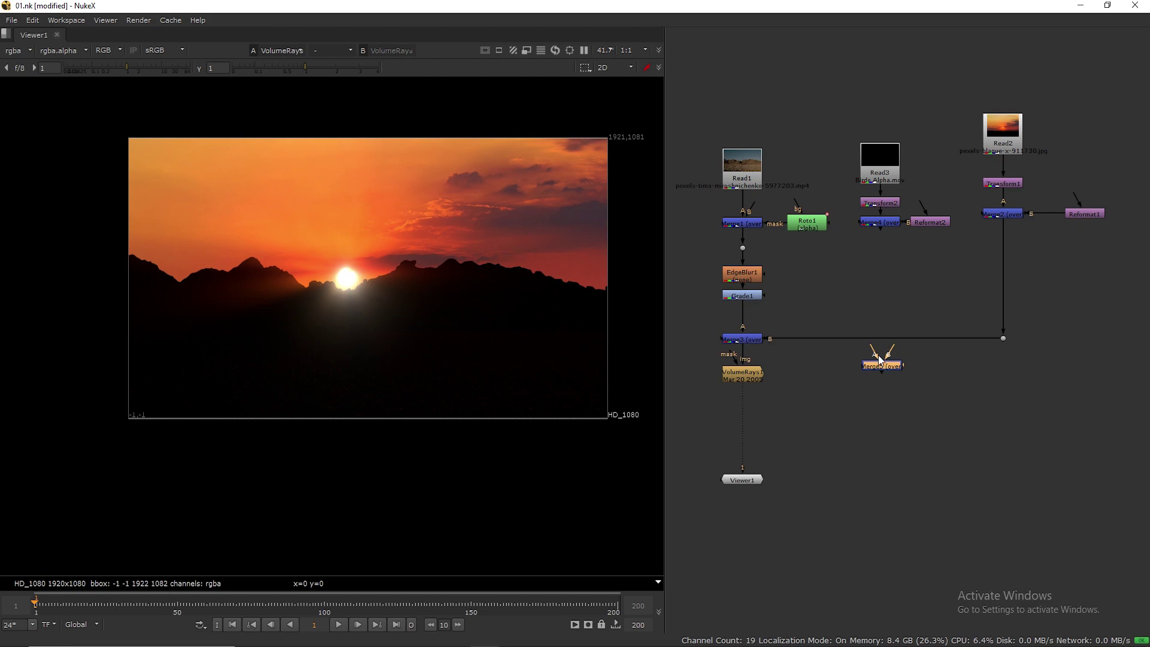
drag(872, 346, 884, 228)
mouse_move(894, 353)
mouse_down()
mouse_move(1002, 341)
mouse_move(889, 366)
mouse_move(889, 343)
mouse_up()
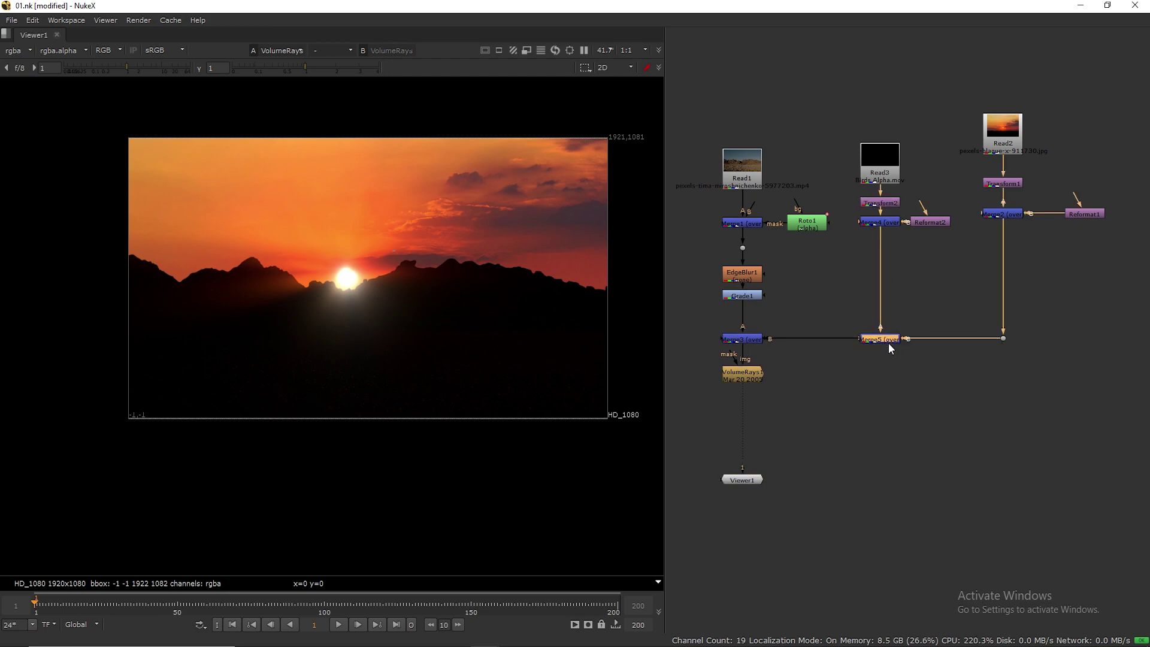
click(1003, 338)
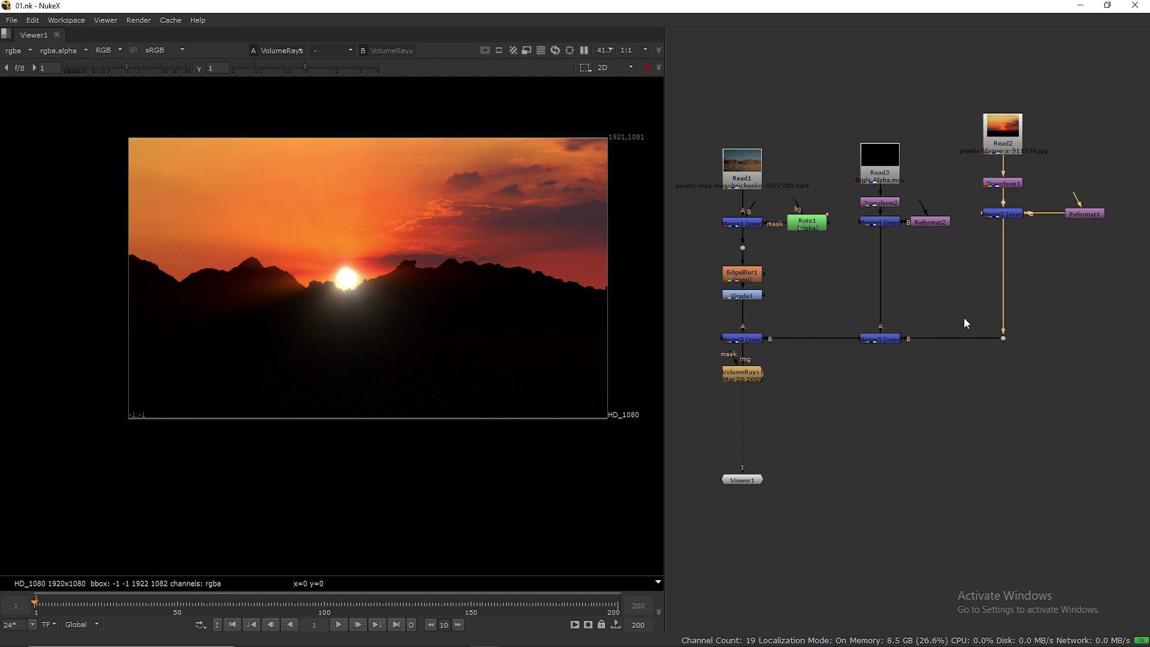
Set the birds' Transform2 scale to 0.54 and its translate to x -400, y 20
double_click(880, 202)
drag(448, 239, 321, 274)
click(720, 176)
drag(720, 179, 695, 176)
click(860, 96)
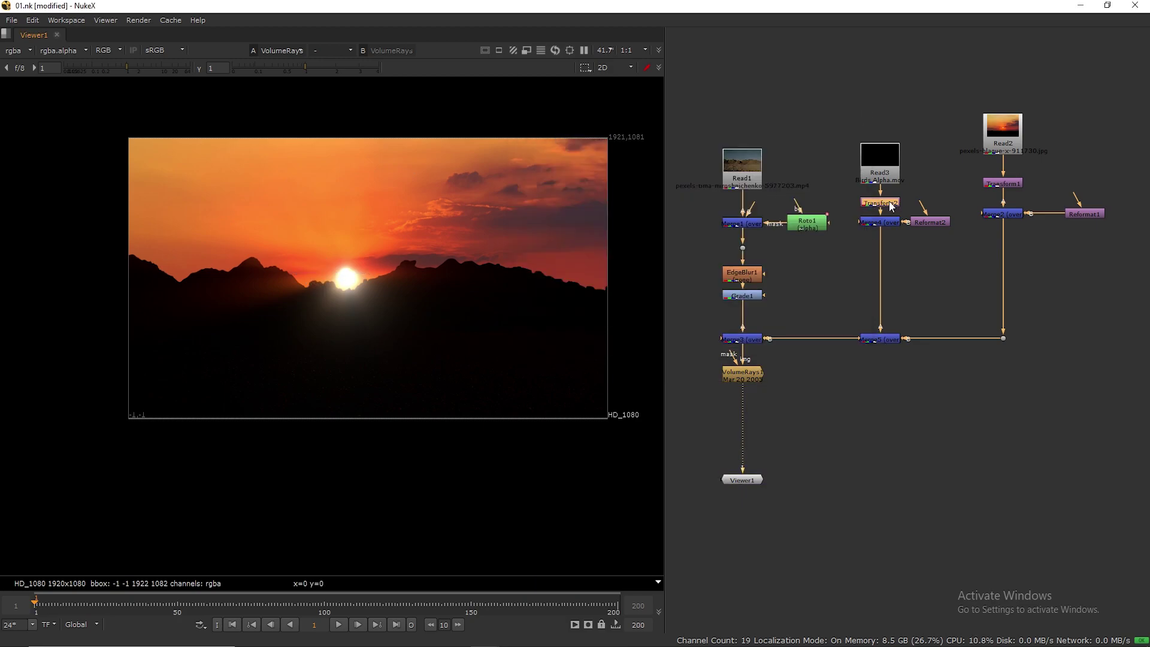
drag(321, 274, 348, 226)
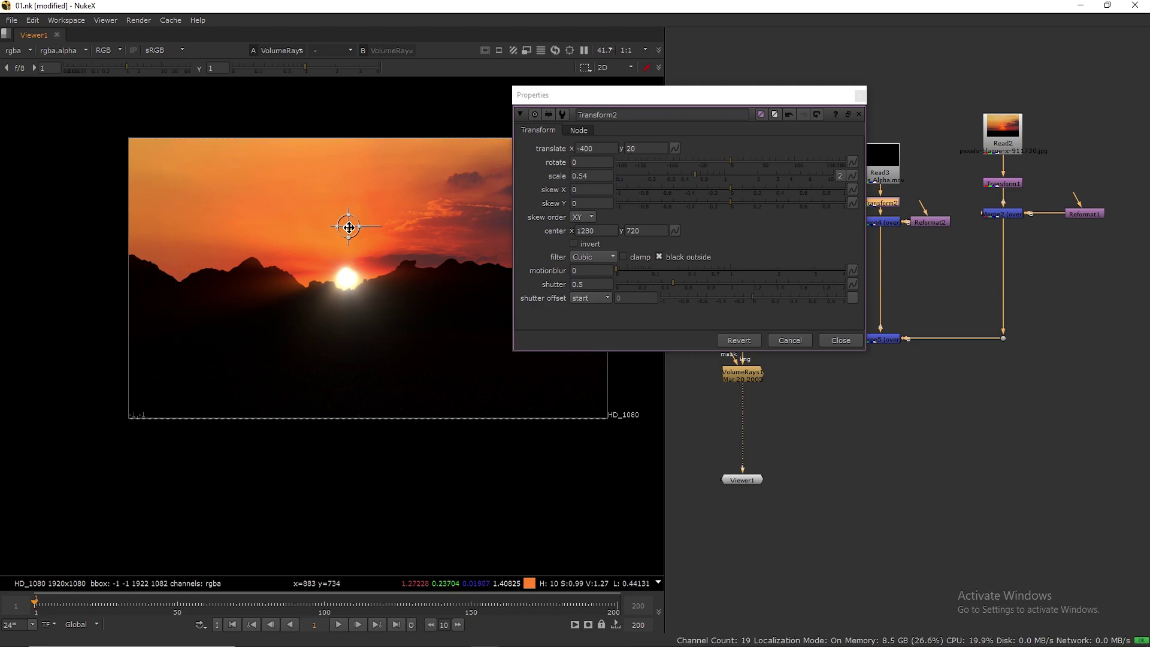
click(860, 95)
Shift Merge4 and Reformat2 slightly down and add a Grade node directly after Merge4
drag(848, 211, 945, 241)
click(944, 231)
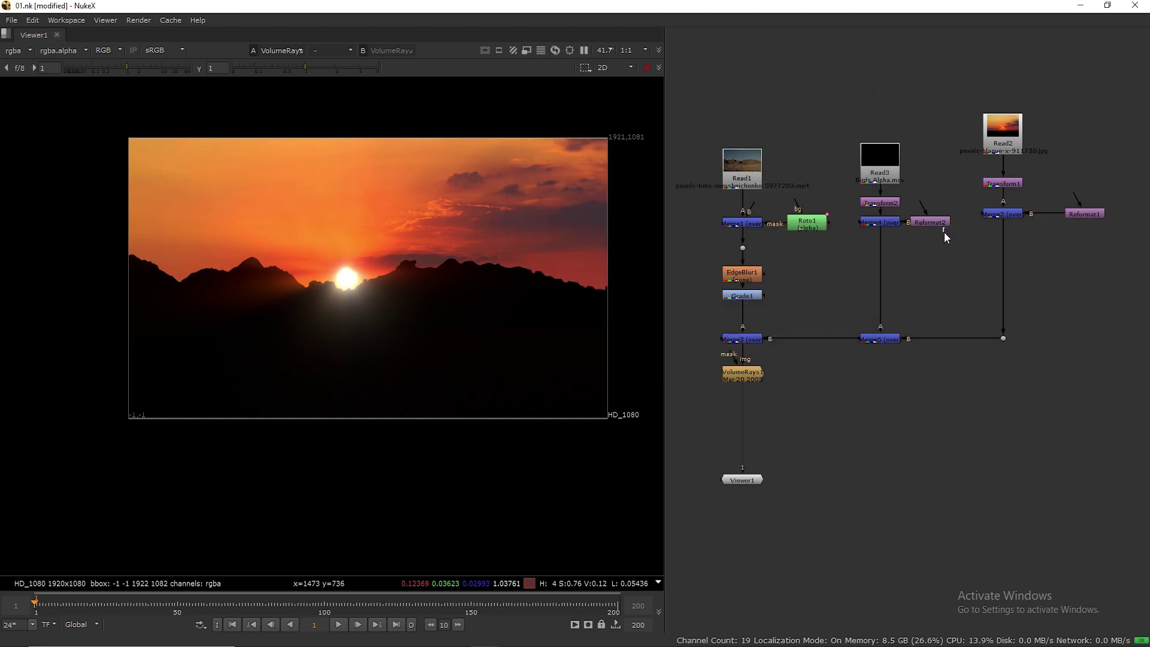
drag(848, 211, 963, 240)
drag(932, 223, 932, 228)
click(890, 231)
key(Tab)
text(grad)
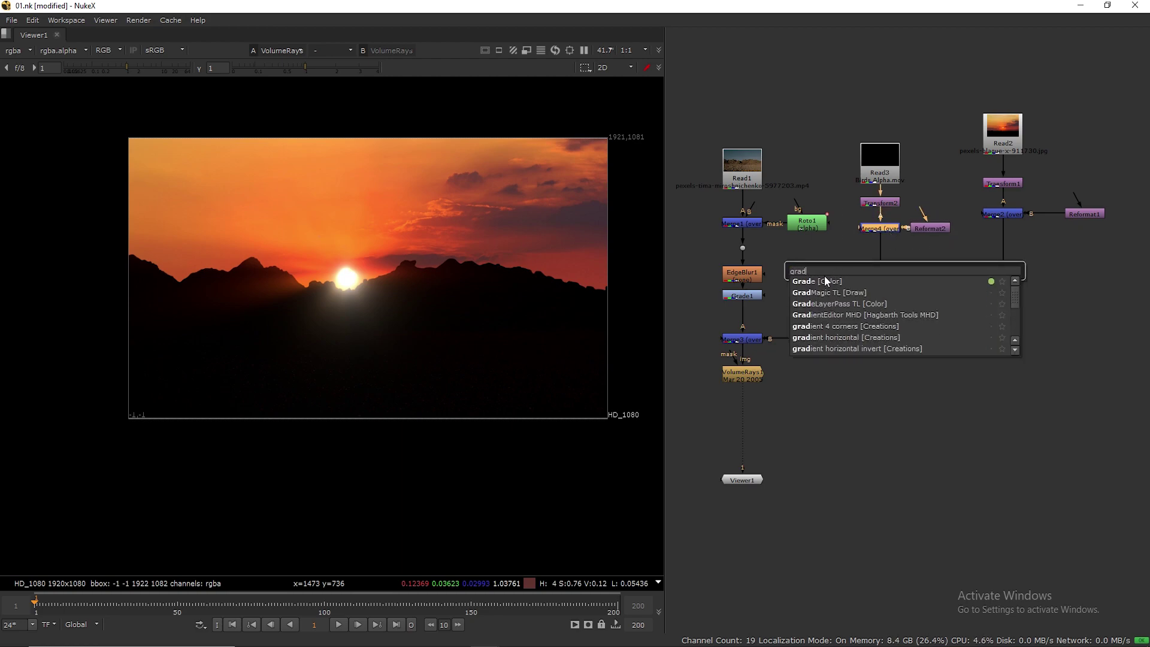
click(827, 281)
Set Grade2's multiply to 0, and try a raised offset that is undone
drag(698, 146, 828, 115)
drag(834, 237, 735, 238)
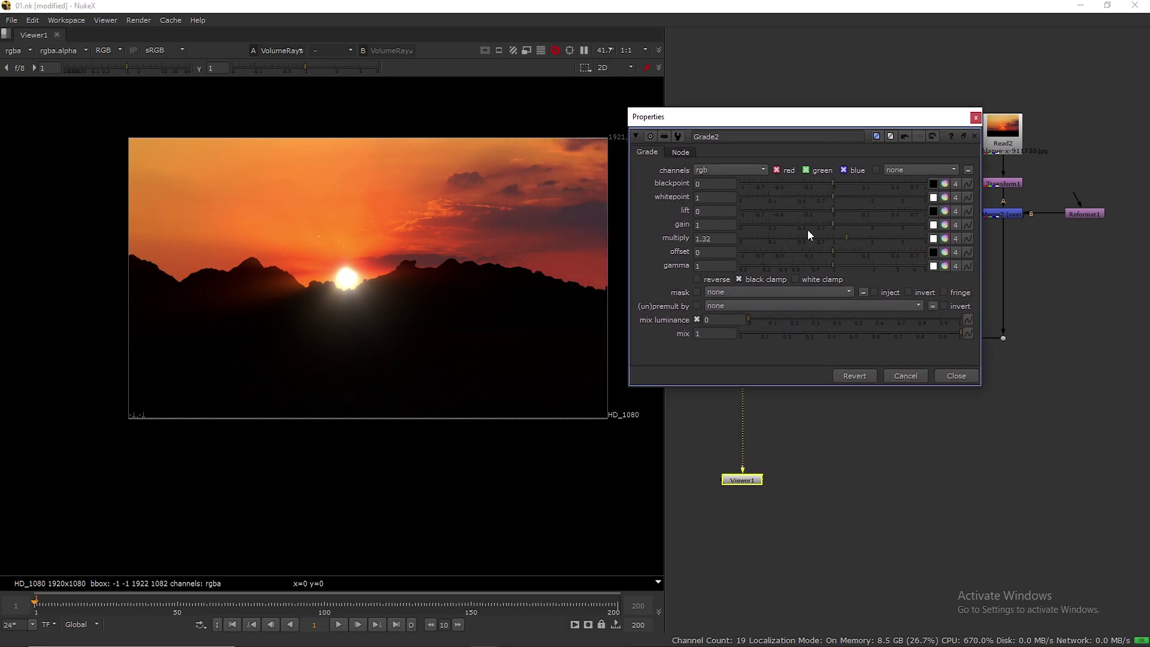
drag(833, 253, 904, 257)
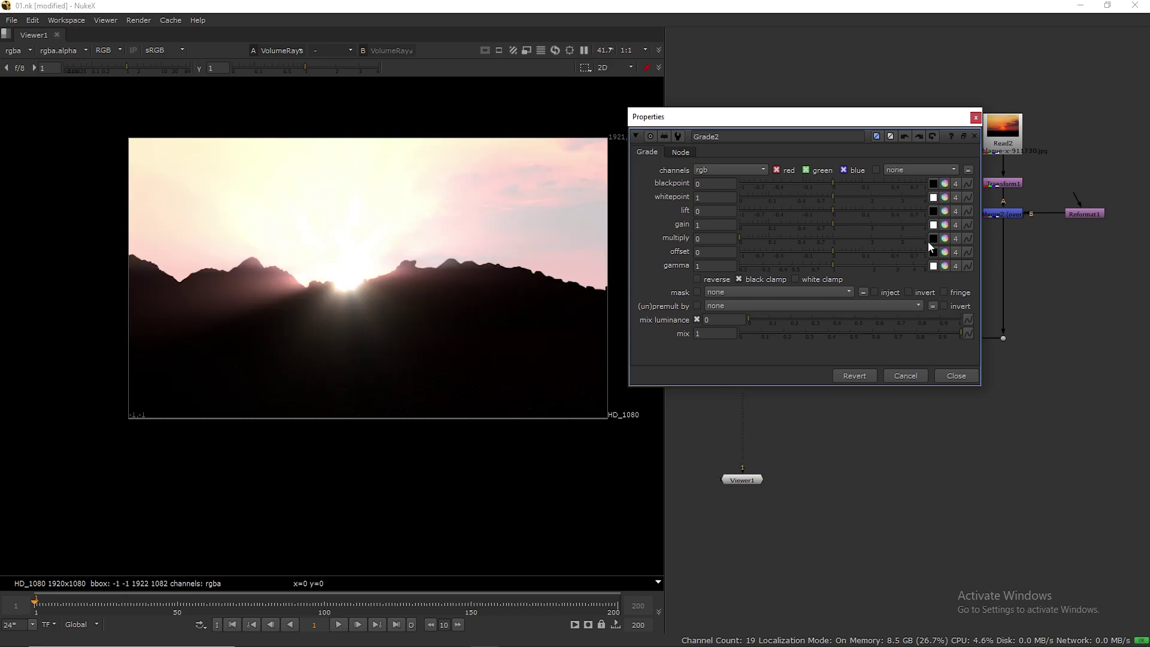
key(ctrl+z)
click(975, 118)
Move Read3 higher and insert a Premult node with default settings between it and Transform2
click(881, 159)
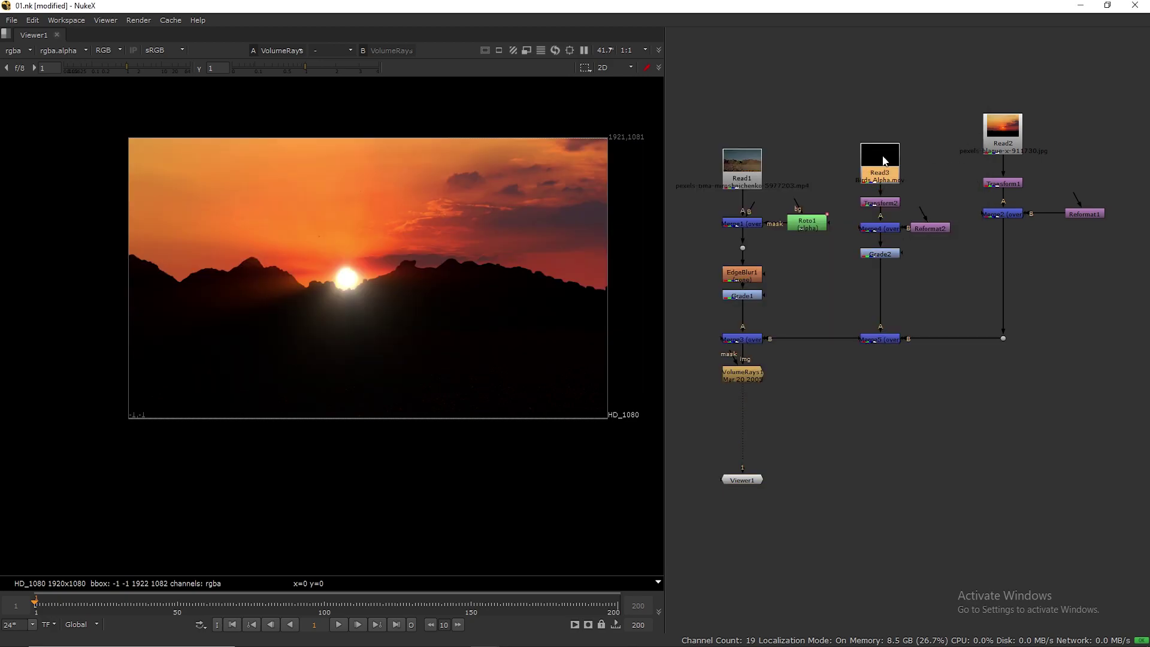
drag(881, 158, 887, 124)
key(Tab)
text(prem)
click(809, 129)
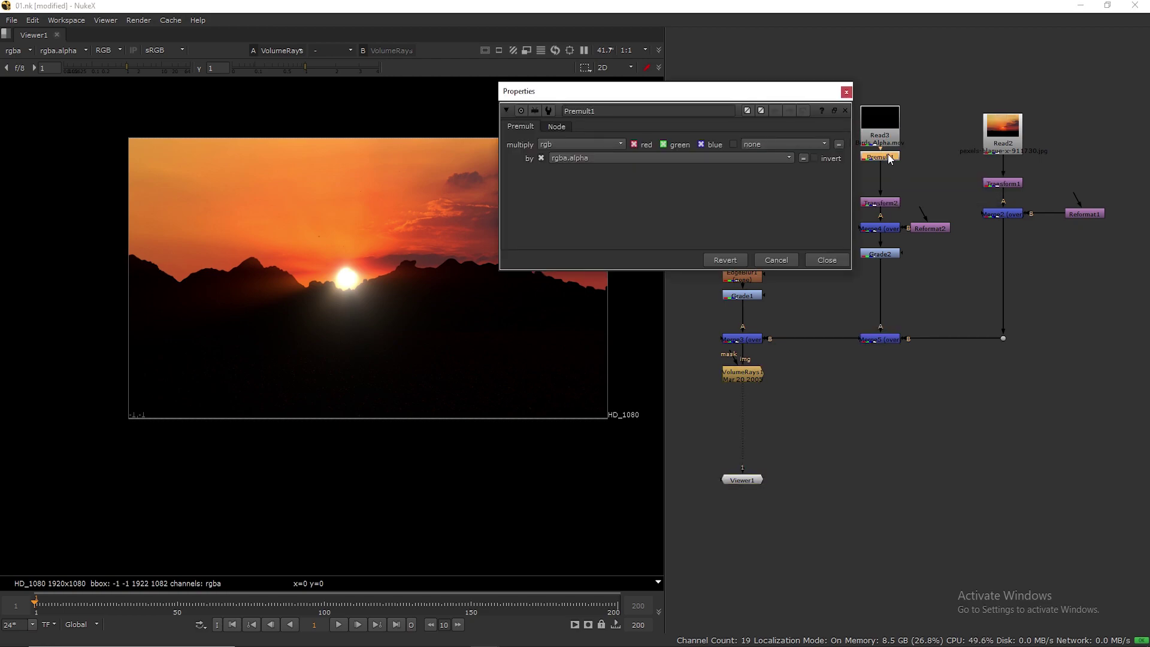
click(848, 91)
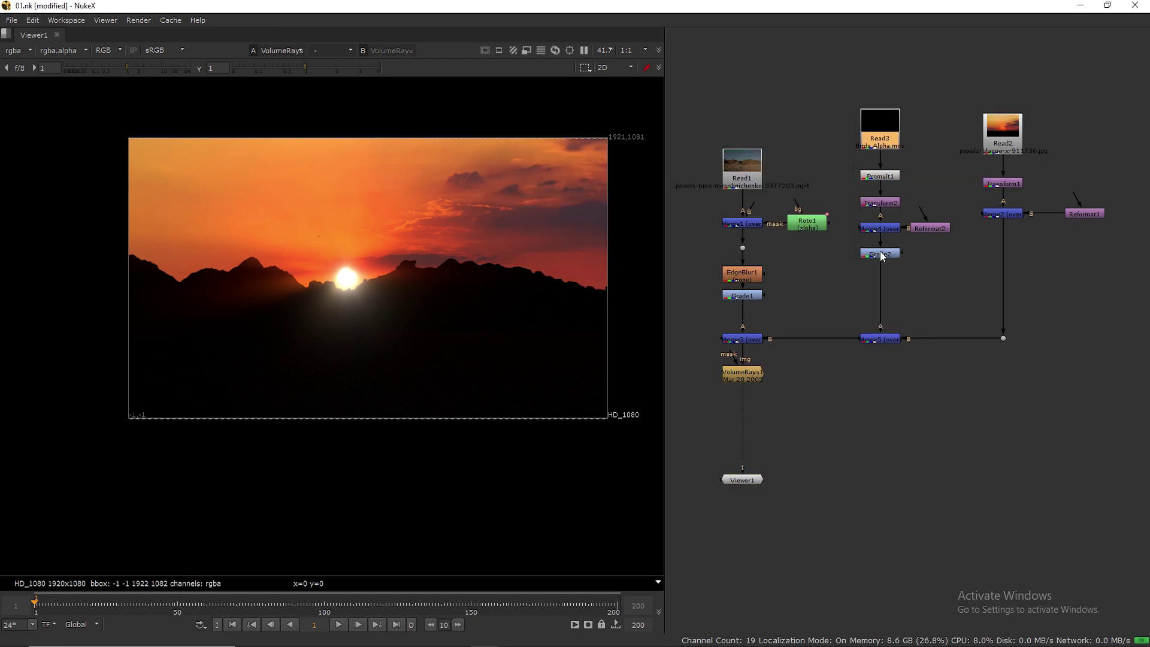
Check the birds up close against the sunset sky and save the script
scroll(329, 251, up, 5)
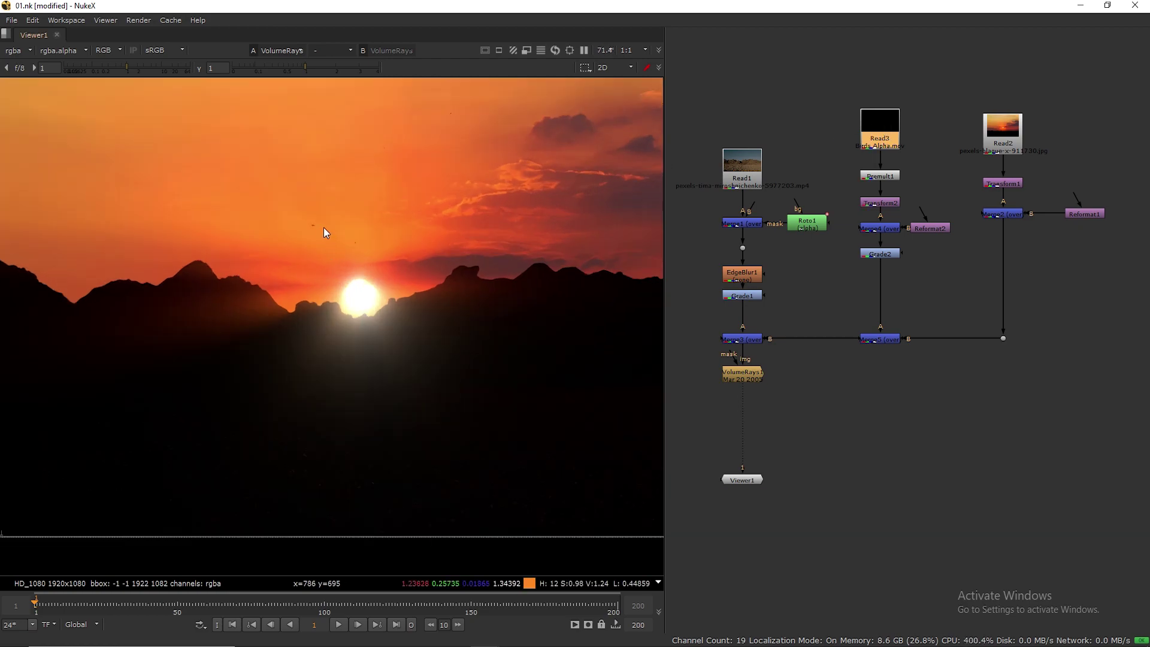
scroll(344, 289, down, 5)
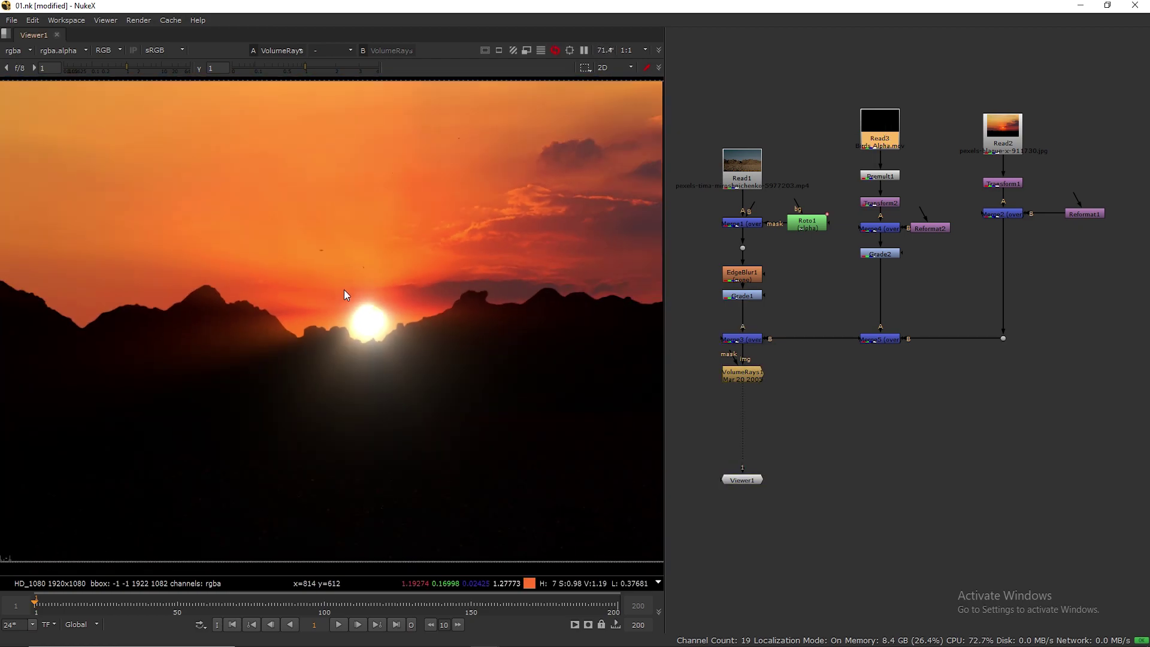
key(ctrl+s)
scroll(387, 401, down, 2)
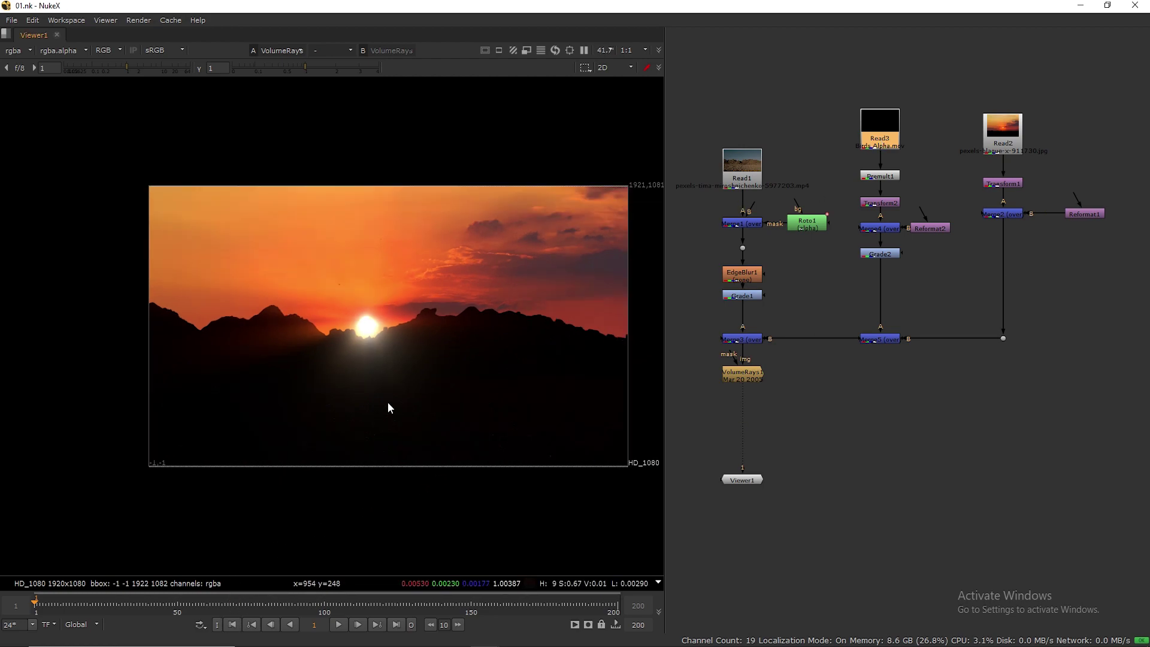
scroll(449, 400, up, 1)
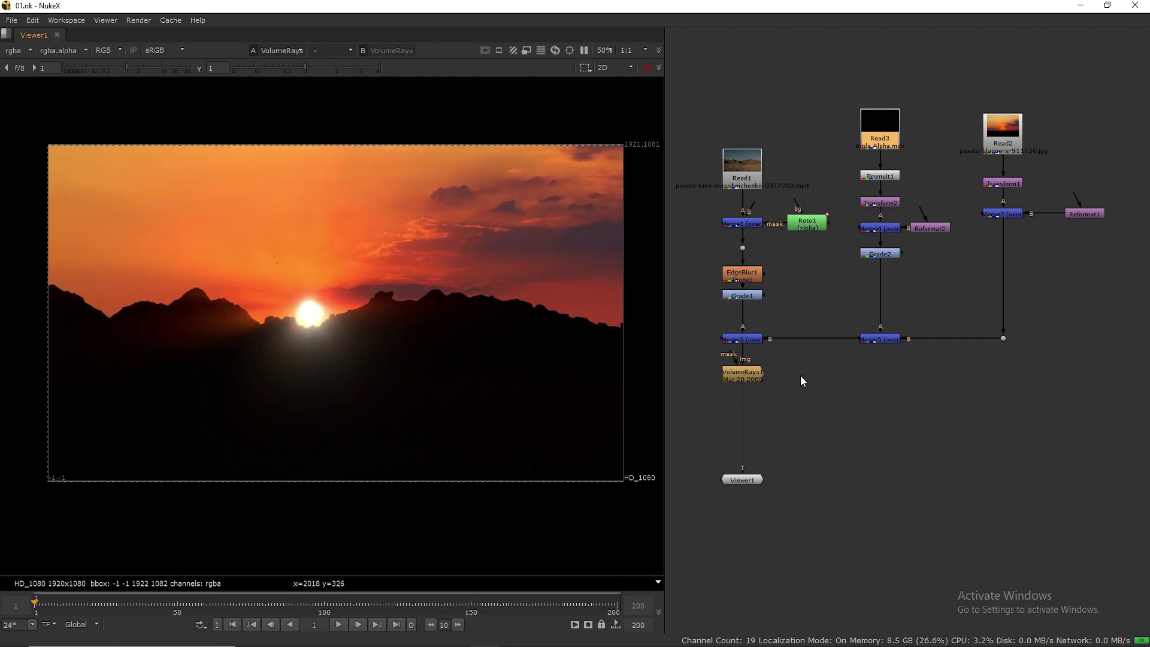
Compare the foreground with Grade1 off and on, and set its multiply to 0.1, lift to -0.01 and gain to 1.2
click(743, 295)
key(d)
key(d)
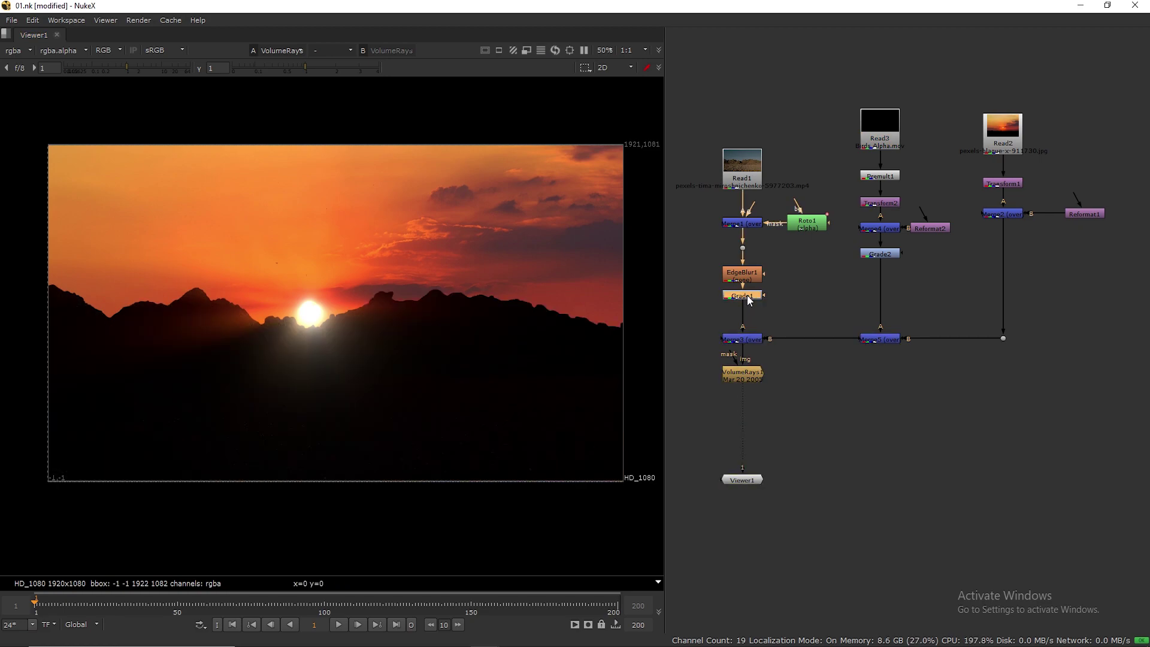
double_click(747, 294)
drag(870, 264, 868, 262)
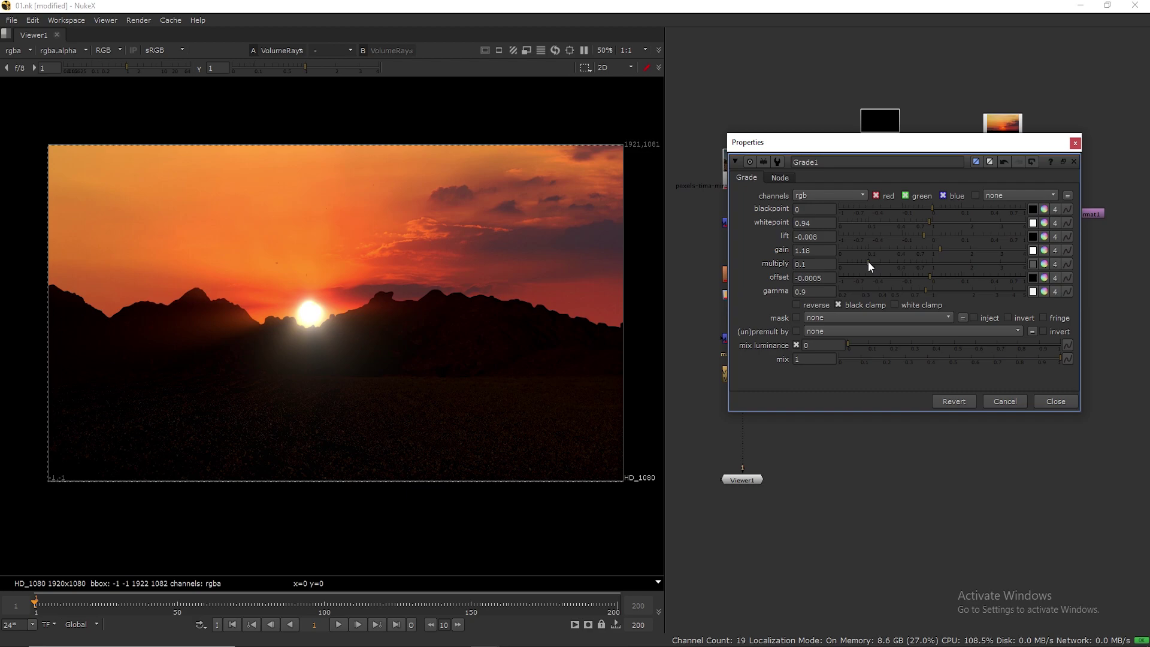
click(924, 235)
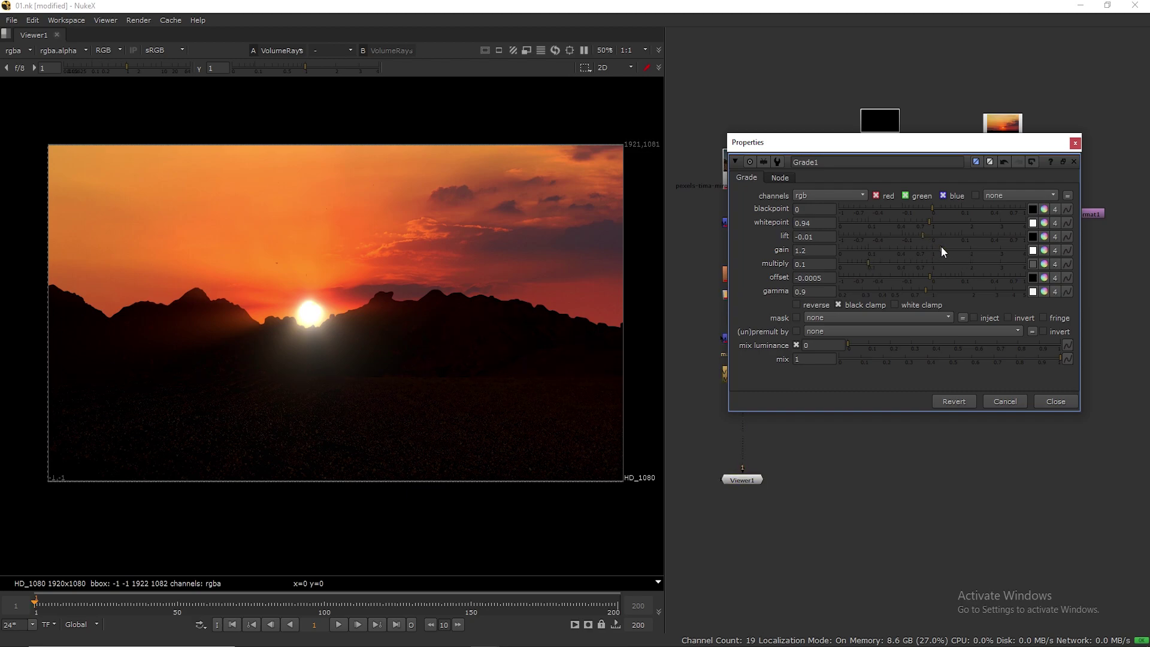
click(1075, 142)
Add a Roto node beside Grade1 and draw a wide ellipse covering the desert ground and extending beyond the frame's lower half
click(797, 304)
key(o)
drag(721, 195, 997, 197)
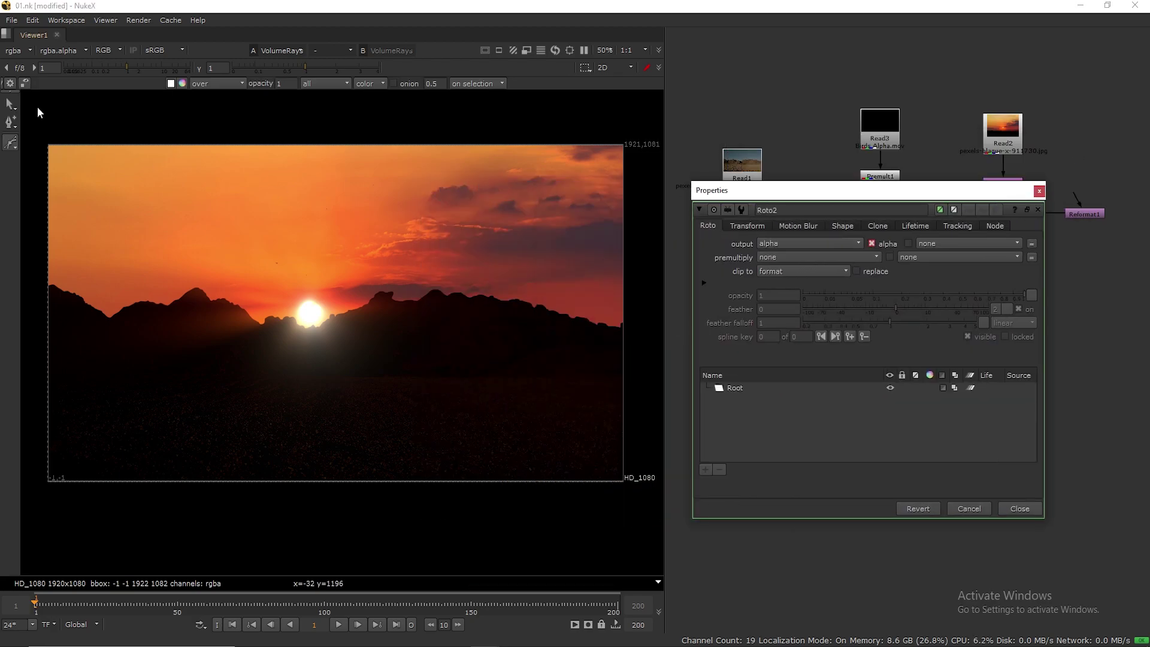
click(10, 144)
click(42, 182)
scroll(398, 299, down, 1)
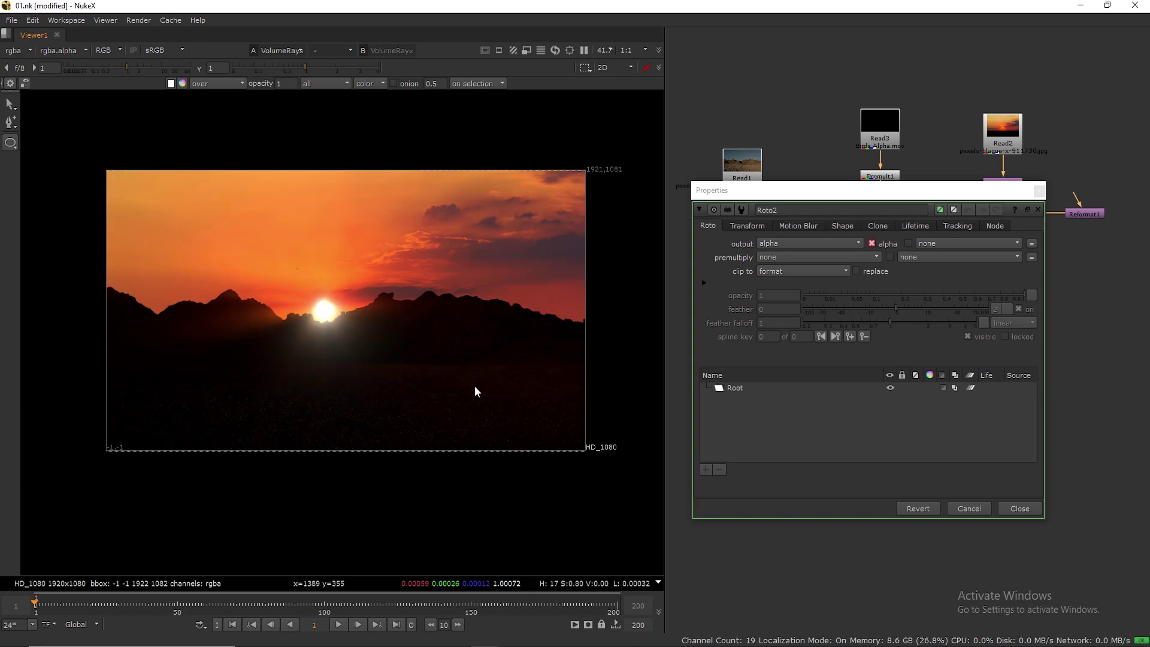
drag(640, 526, 34, 376)
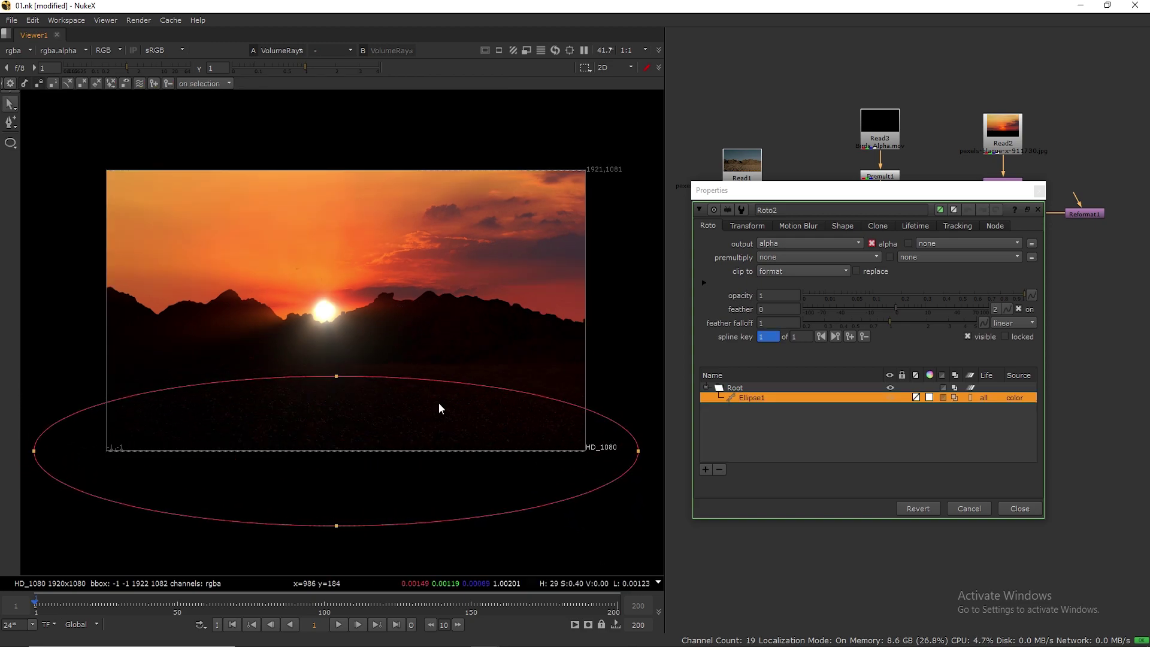
Adjust the tangents of the ellipse's two side points to make its ends fuller, and finish editing Roto2
drag(652, 441, 627, 479)
drag(640, 410, 647, 373)
drag(70, 390, 26, 474)
drag(34, 411, 35, 391)
drag(656, 460, 627, 435)
drag(647, 373, 642, 362)
click(1020, 509)
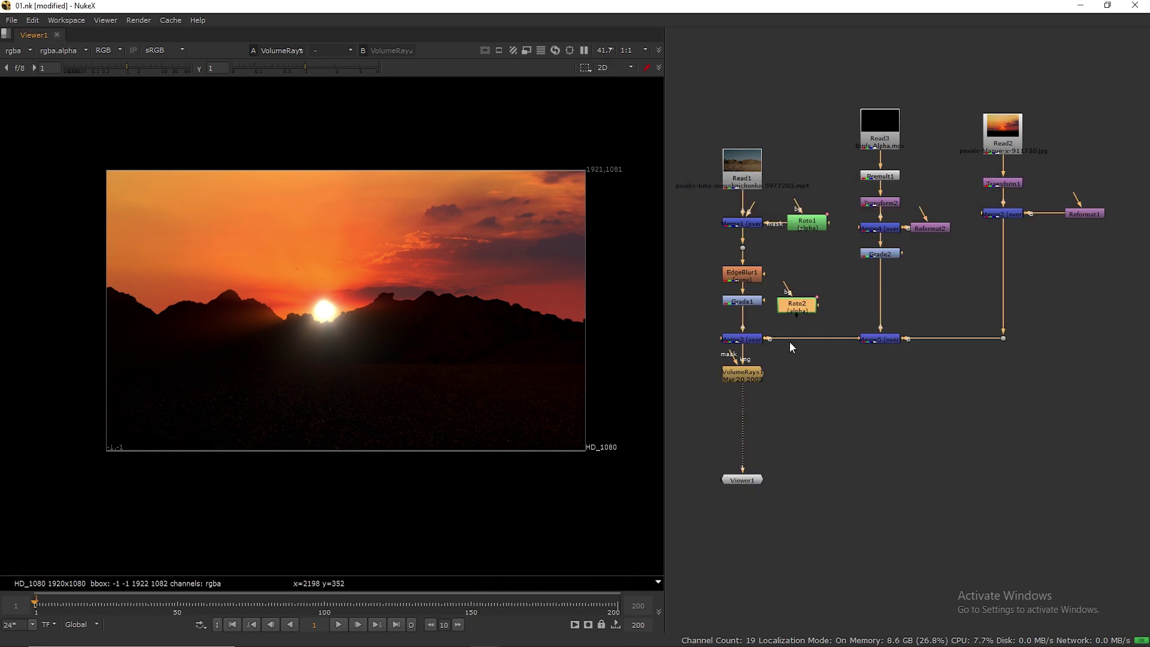
Connect Grade1's mask input to Roto2 and invert the Ellipse1 shape
double_click(814, 300)
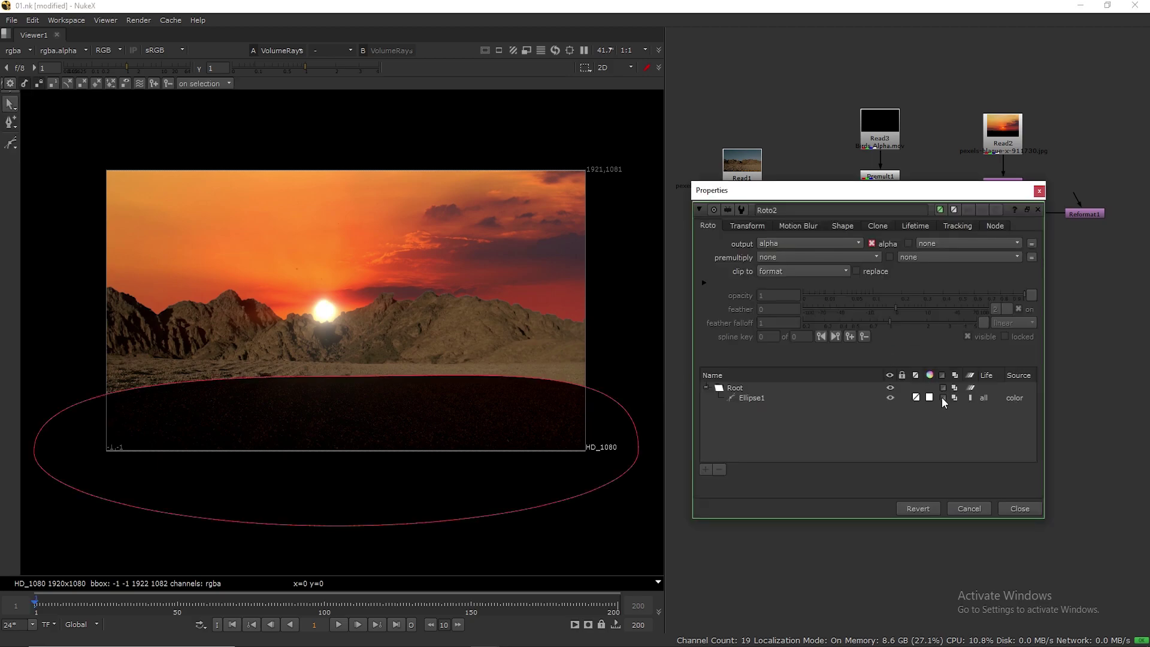
click(941, 397)
click(1021, 509)
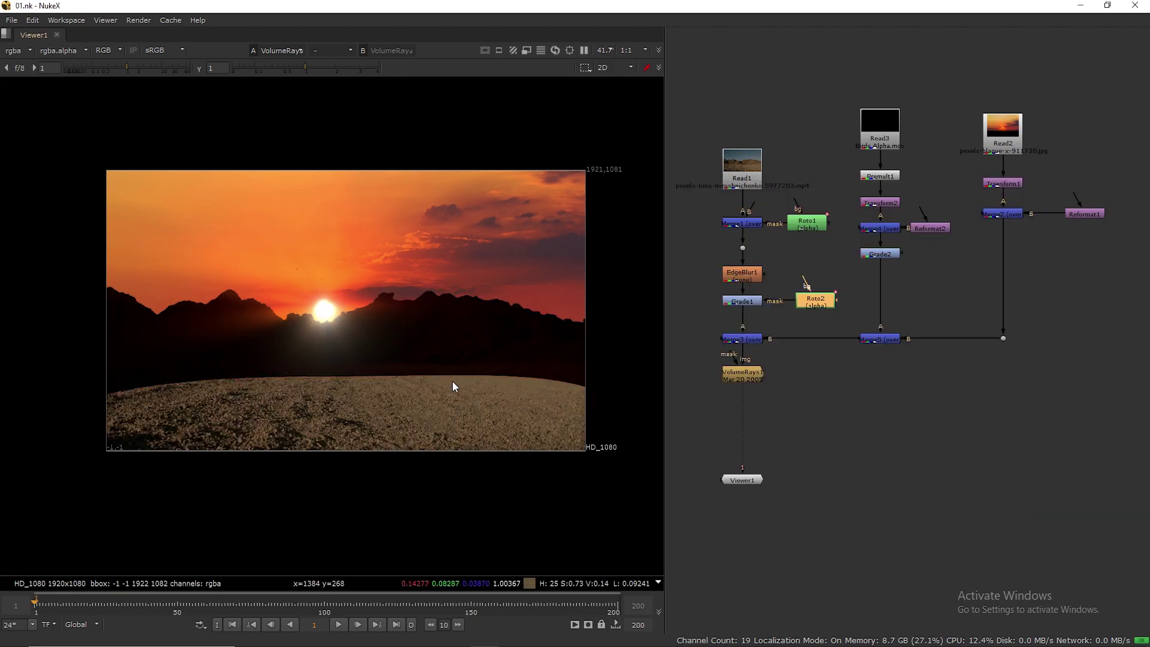
Set the feather of Roto2's Ellipse1 shape to 46
double_click(823, 305)
click(785, 330)
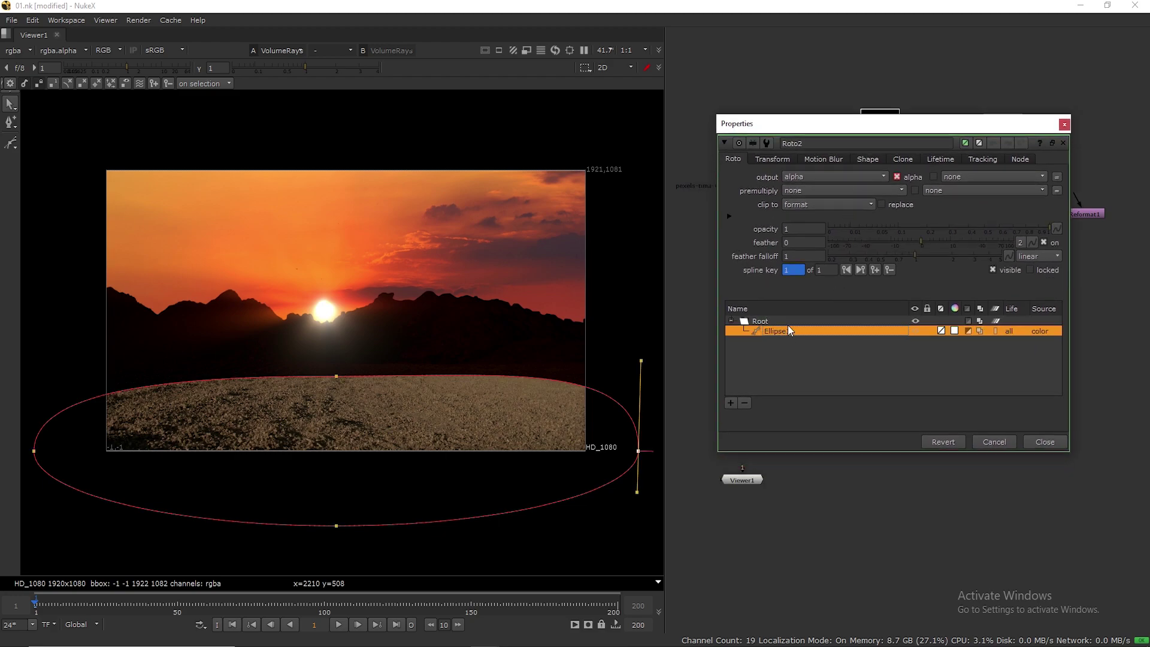
click(997, 239)
drag(997, 239, 985, 244)
Extend the ellipse's feather outline outward and move the shape down so its top meets the frame's lower edge
click(304, 386)
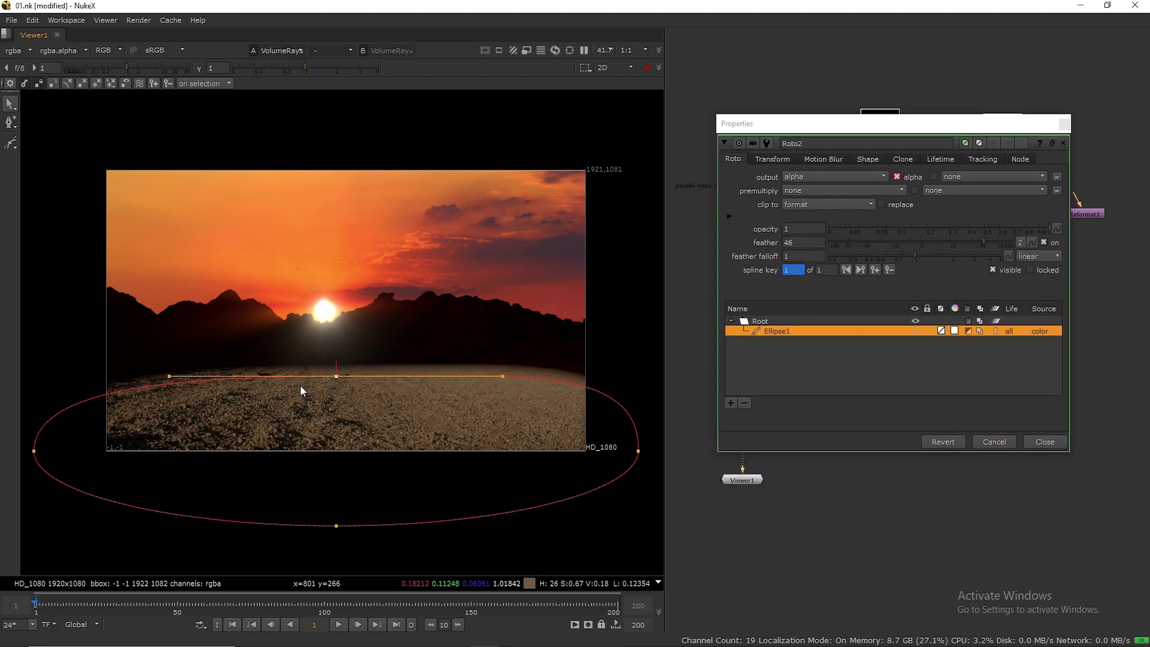
scroll(303, 386, down, 2)
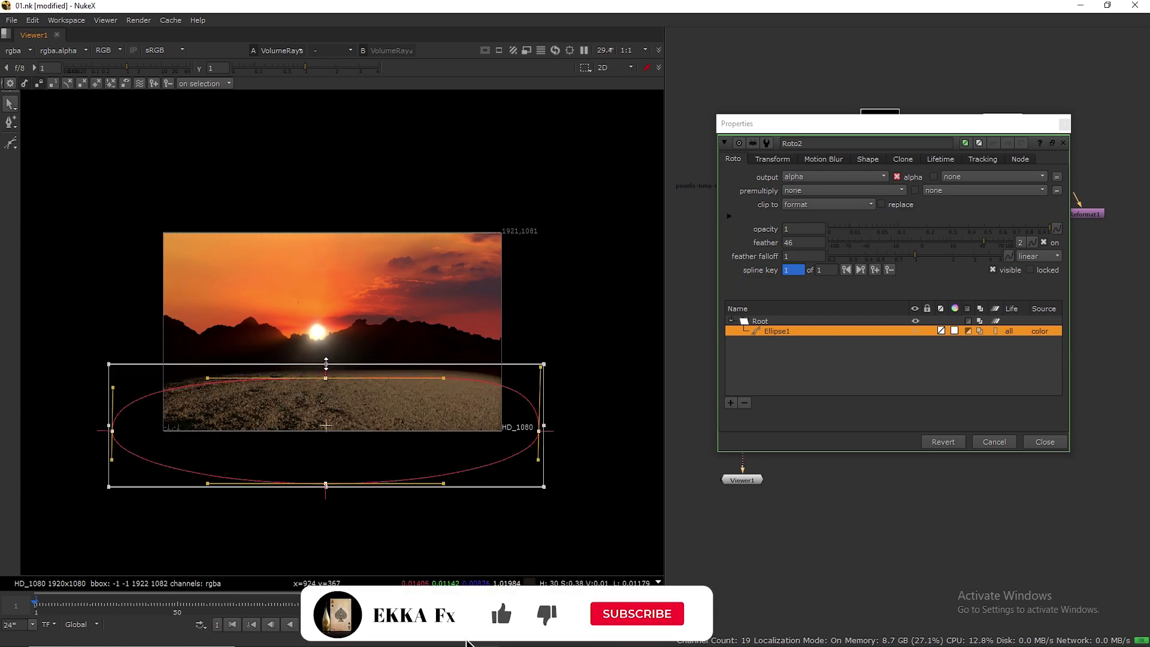
scroll(327, 371, up, 1)
mouse_move(327, 370)
mouse_down()
mouse_move(328, 406)
mouse_move(328, 364)
mouse_up()
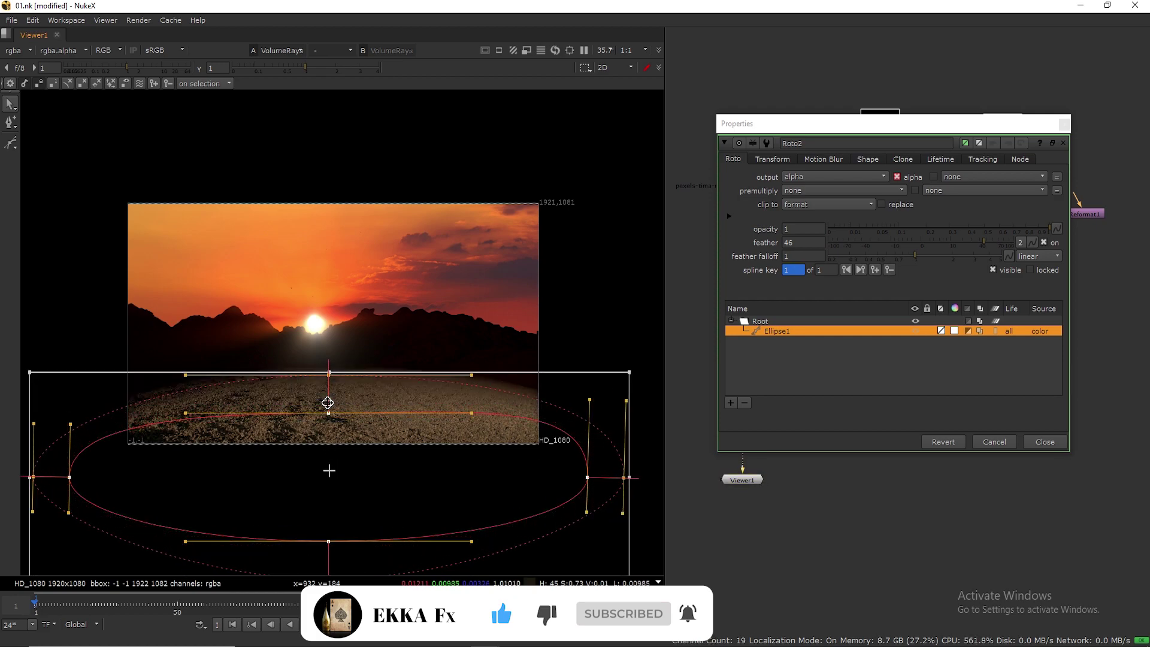
drag(330, 470, 326, 501)
key(e)
key(e)
drag(325, 362, 324, 408)
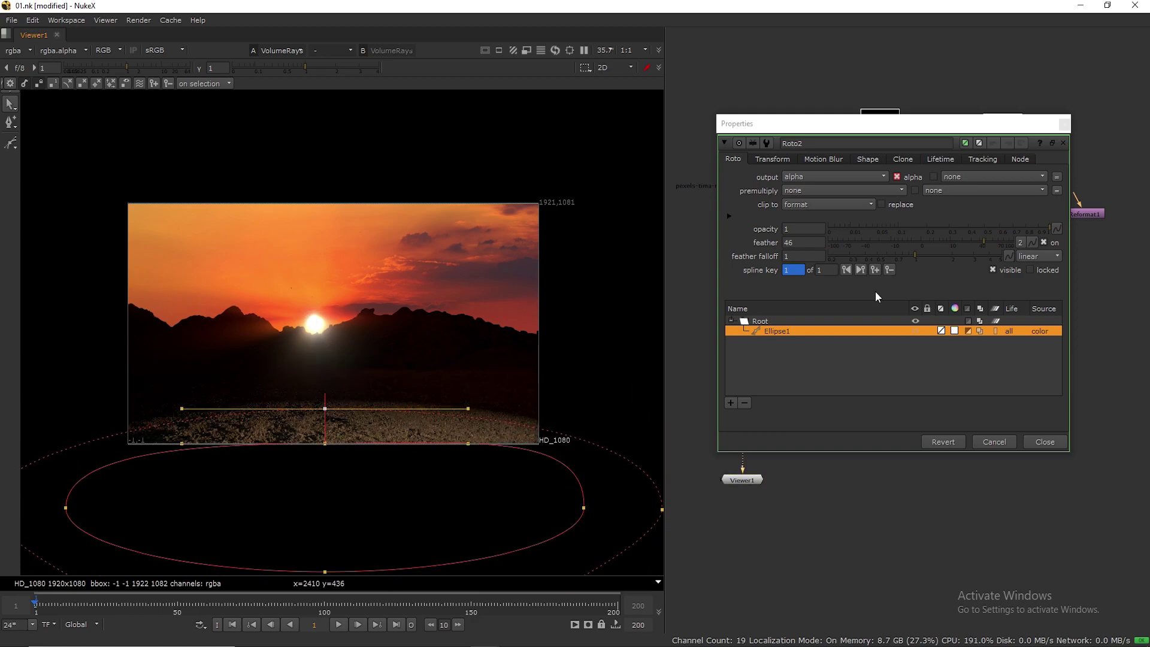
Set Ellipse1's feather to 300 and move the whole shape with its feather outline completely below the frame
double_click(803, 242)
text(300)
key(Return)
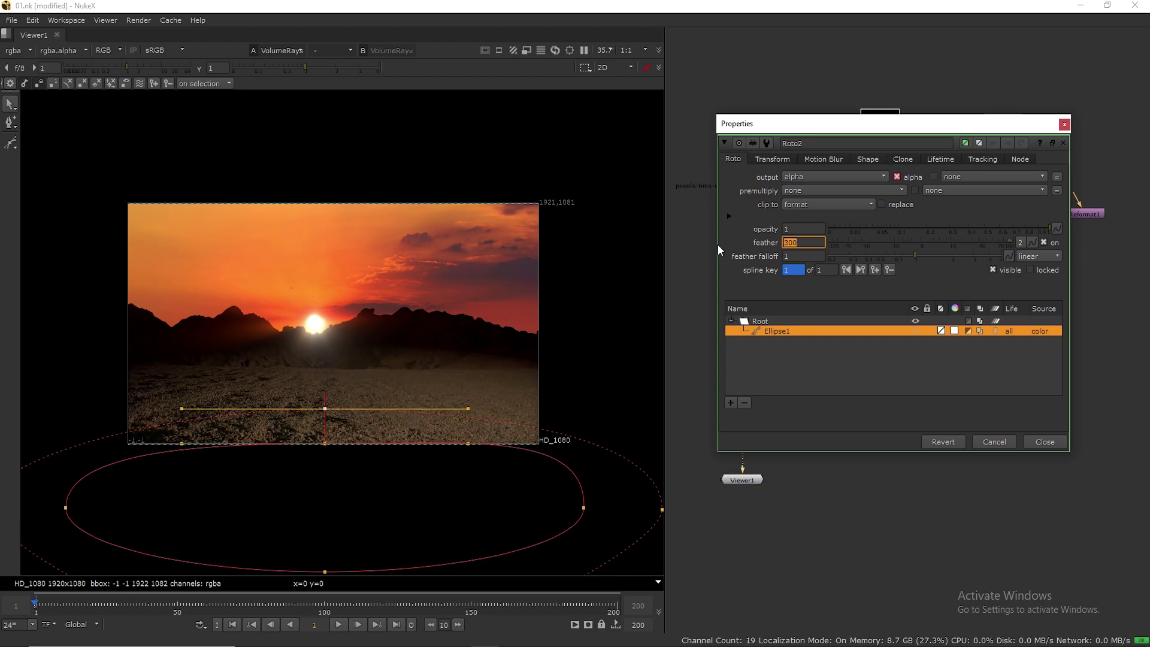
scroll(437, 409, down, 4)
drag(84, 249, 689, 524)
mouse_move(384, 409)
mouse_down()
mouse_move(383, 423)
mouse_move(400, 409)
mouse_move(393, 401)
mouse_up()
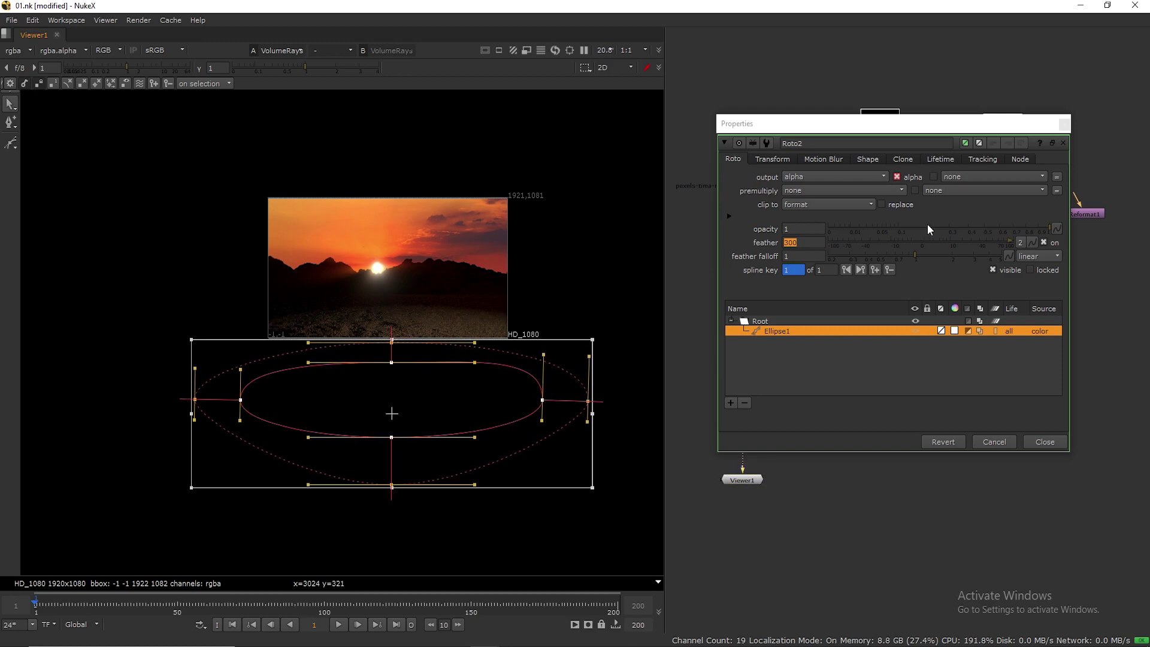
Reopen Roto2, set Ellipse1's opacity to 0.98 and move the shape with its feather outline further down below the frame
click(1065, 124)
double_click(825, 300)
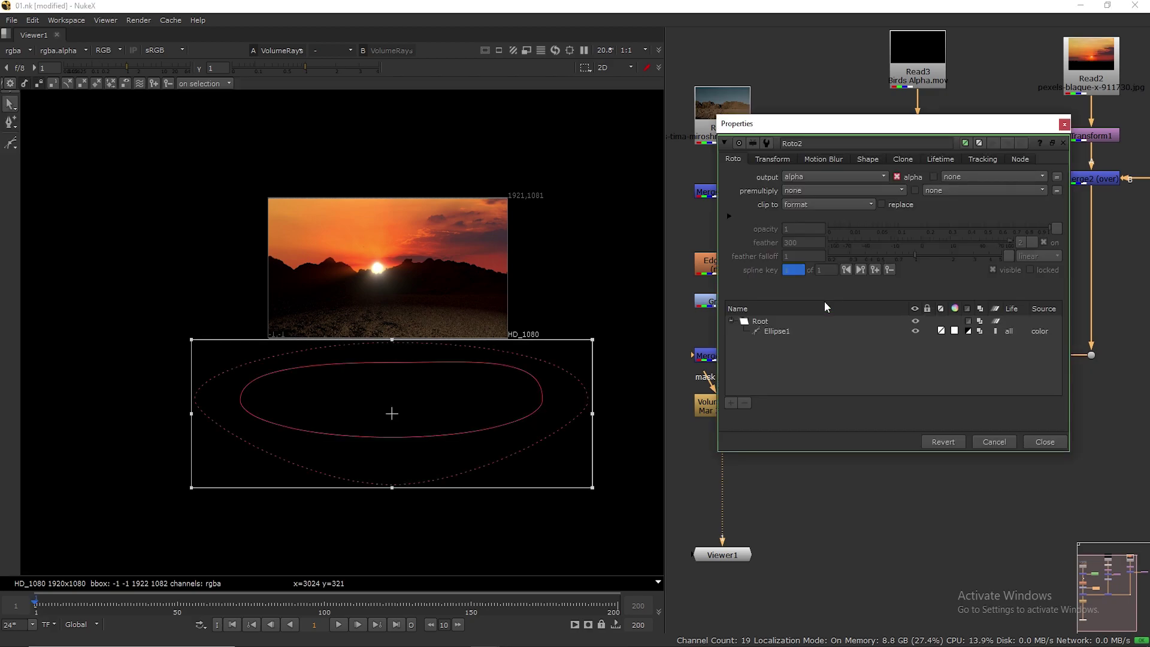
click(773, 332)
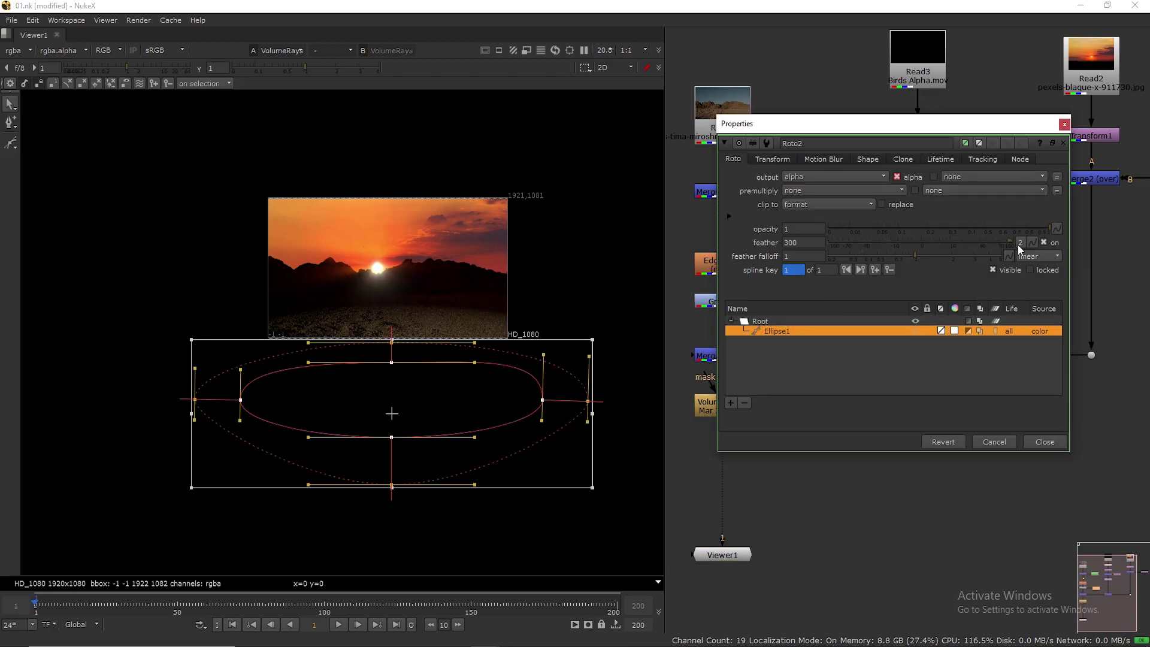
drag(394, 414, 394, 442)
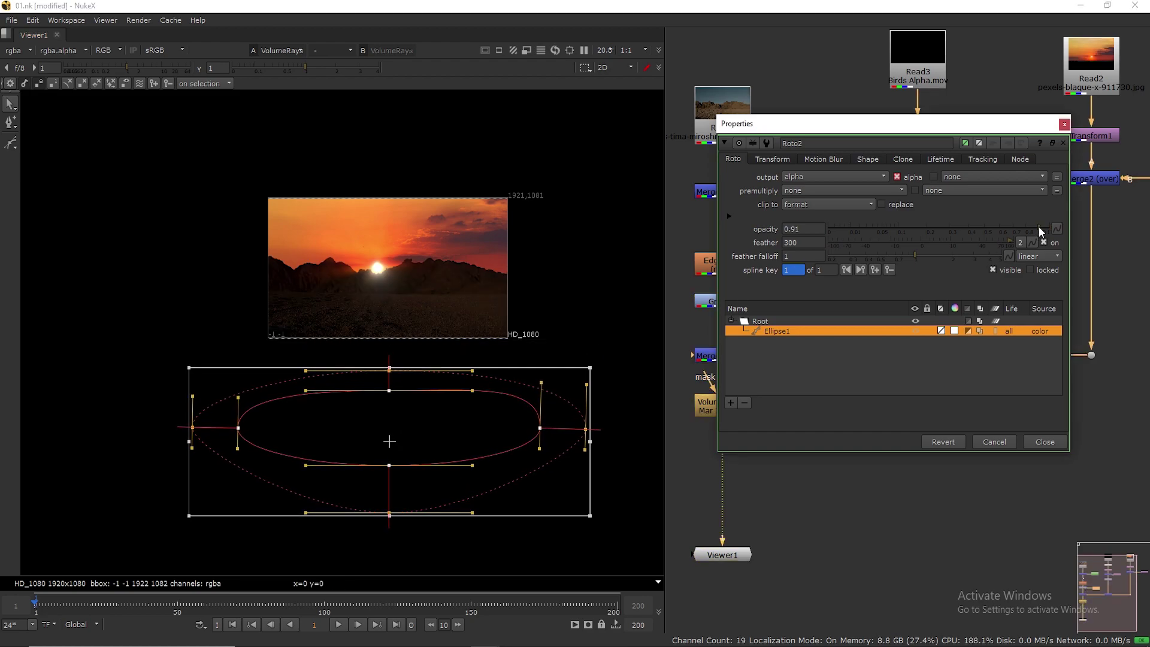
scroll(476, 299, up, 3)
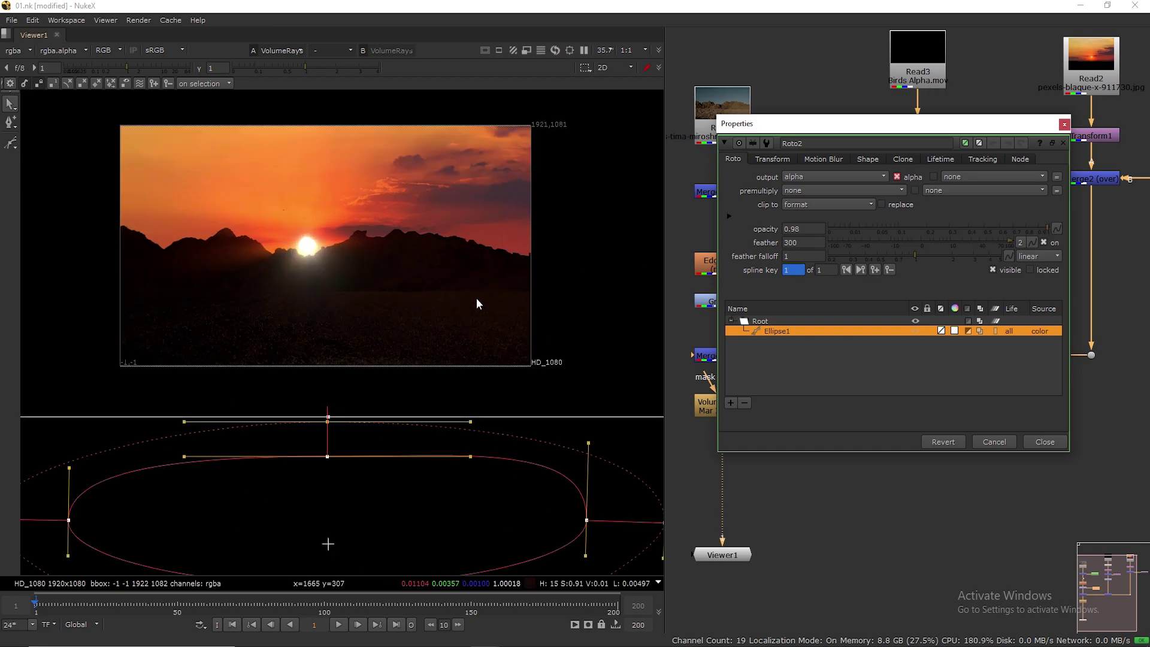
middle_drag(412, 365, 462, 337)
scroll(461, 337, up, 1)
mouse_move(349, 538)
mouse_down()
mouse_move(354, 508)
mouse_move(350, 556)
mouse_up()
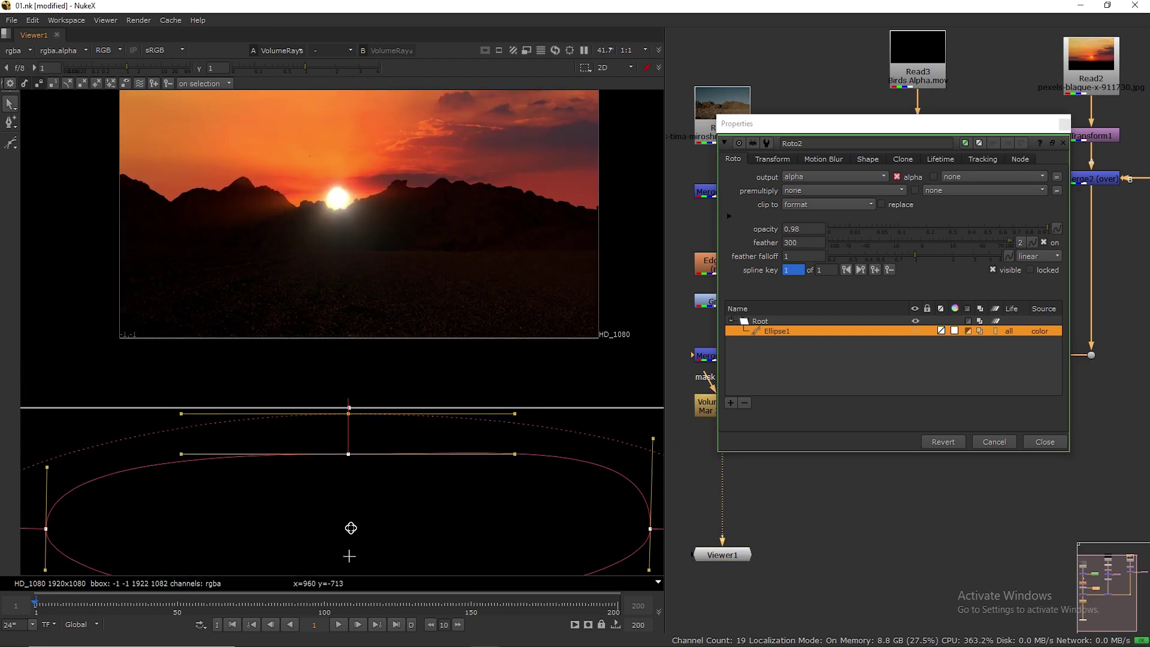
click(1064, 126)
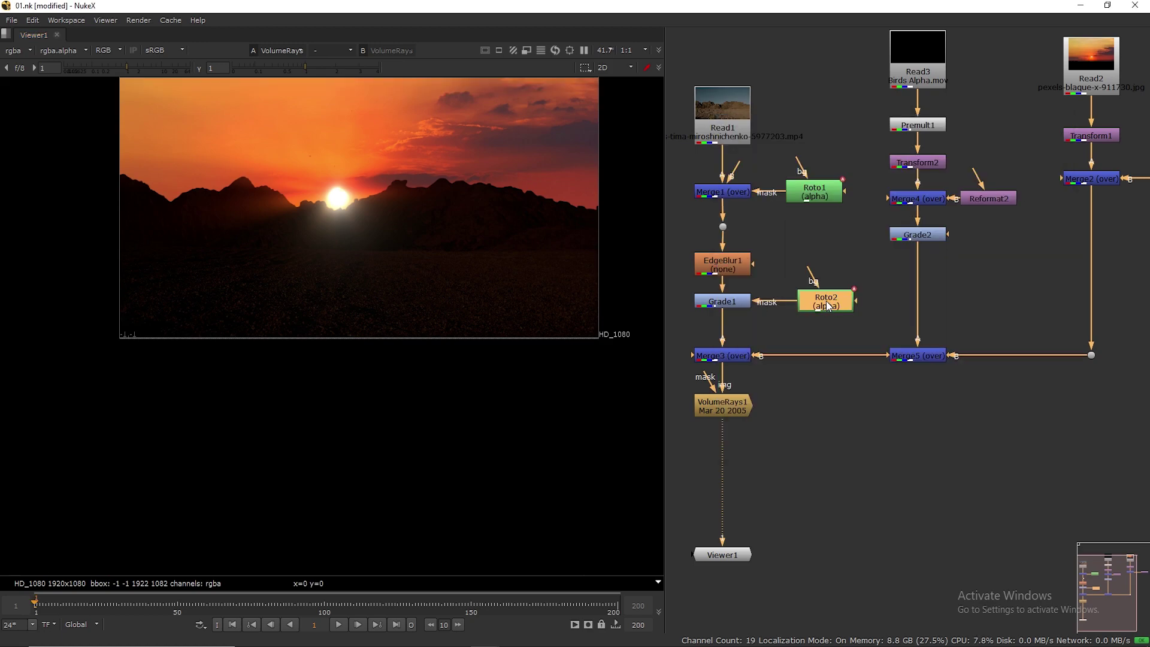
Toggle Roto2 off and on to compare the foreground with and without the mask, leave it enabled and save the script
key(d)
key(d)
key(d)
key(d)
middle_drag(396, 246, 390, 353)
scroll(389, 354, up, 1)
key(ctrl+s)
click(817, 304)
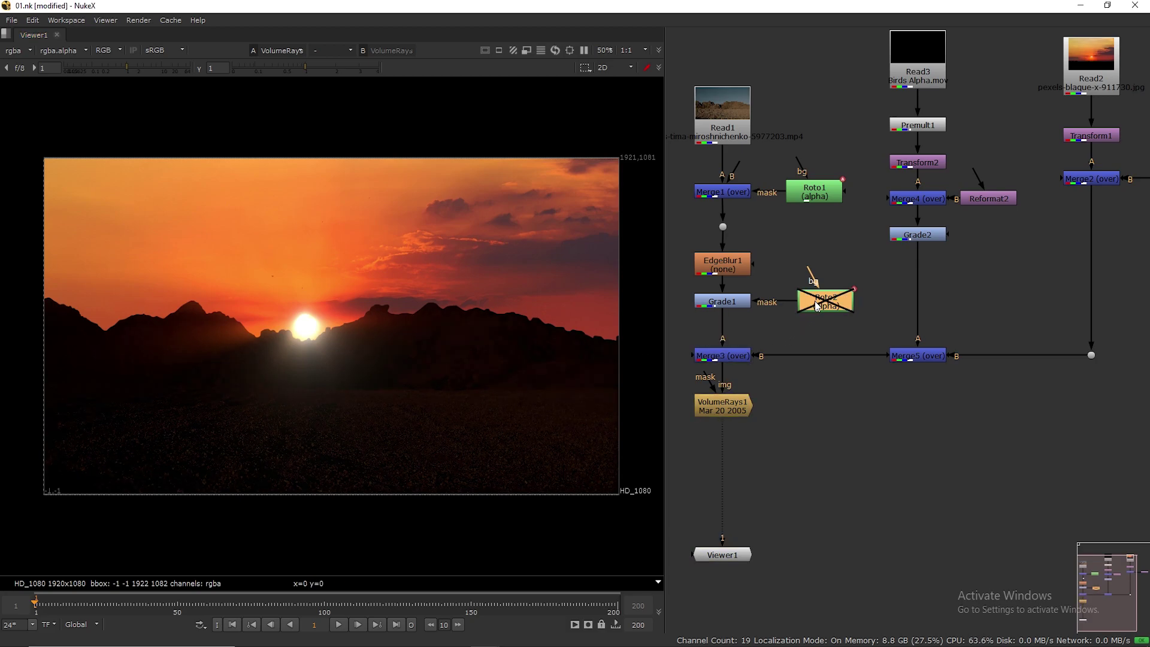
key(d)
key(ctrl+s)
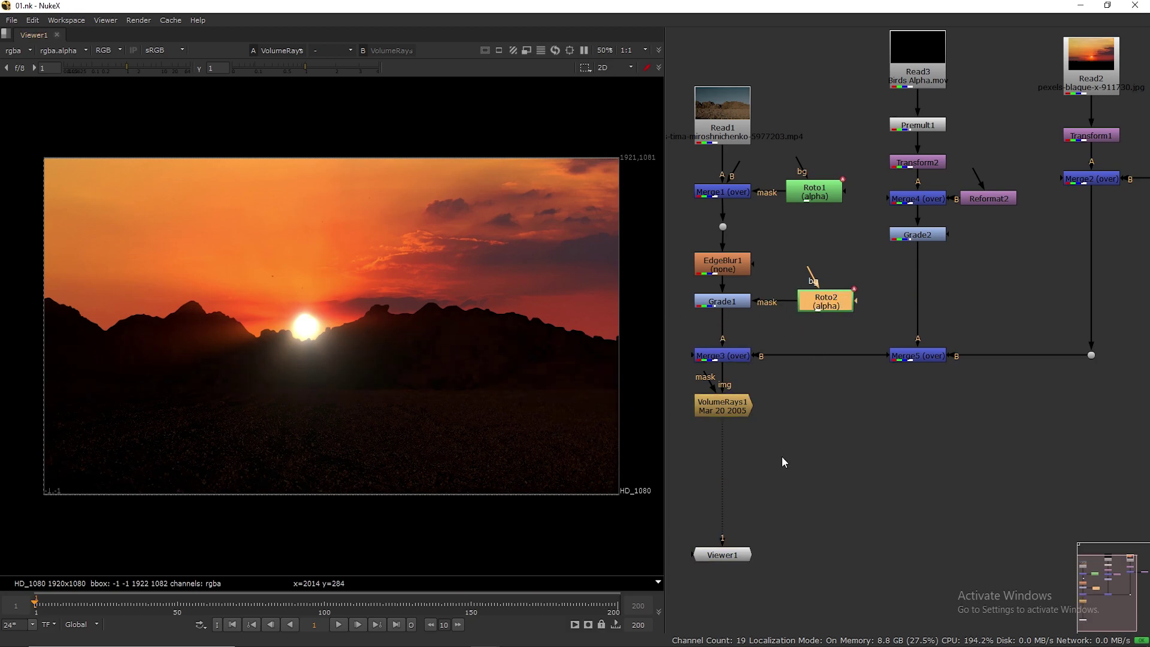
scroll(877, 457, down, 1)
middle_drag(878, 456, 855, 432)
scroll(872, 440, down, 1)
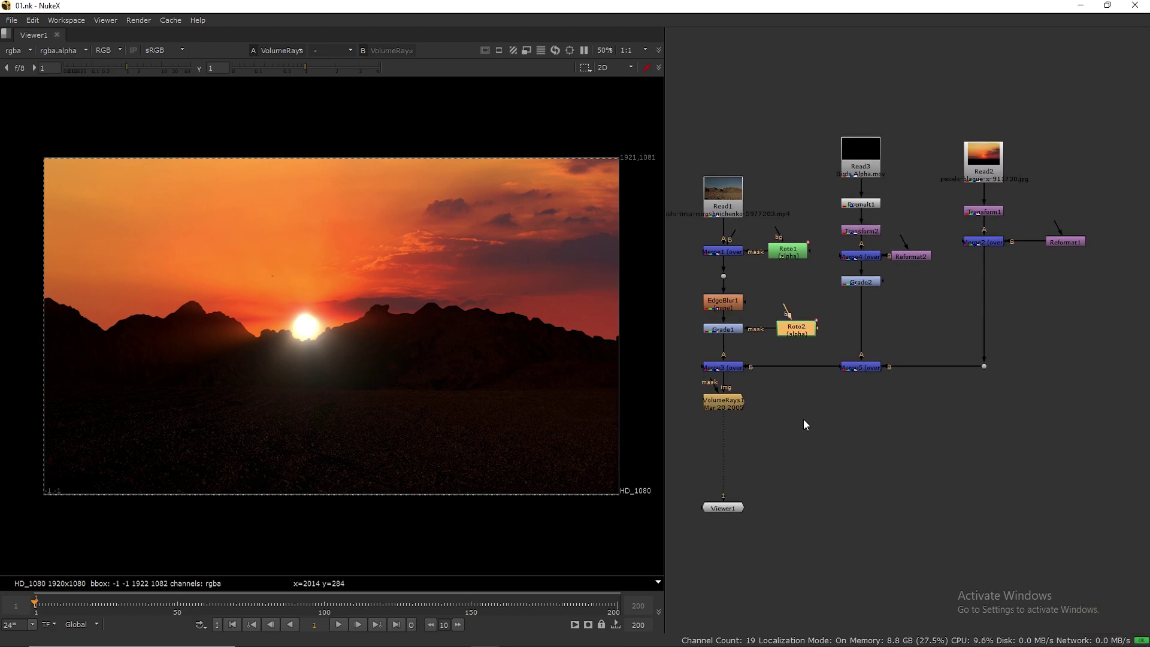